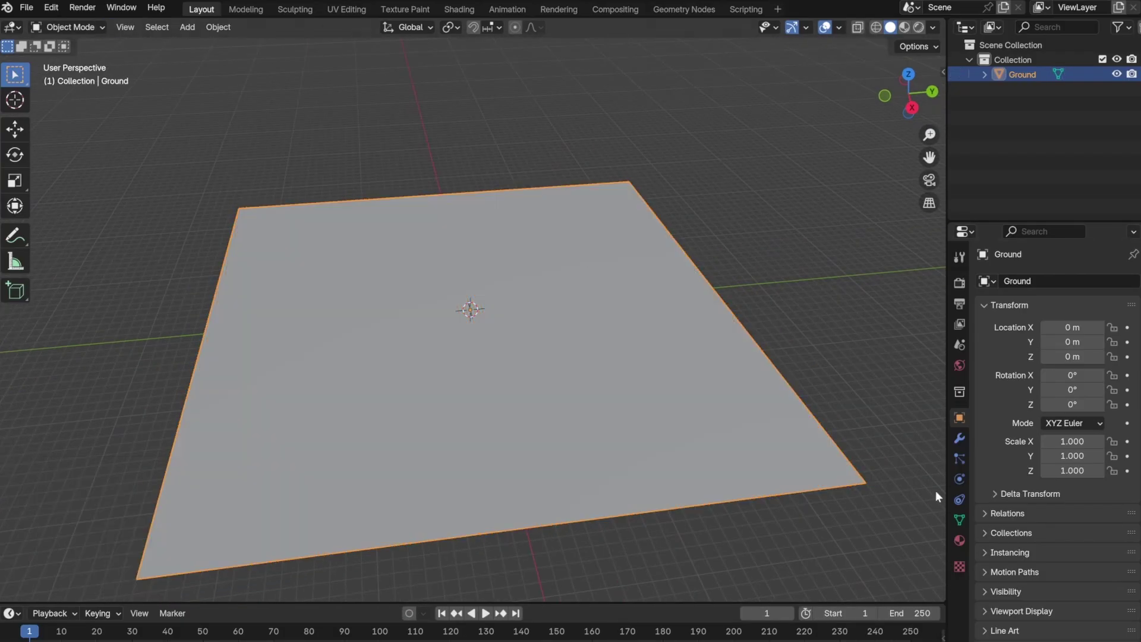
- Give the displacement a new Clouds texture with Size 25 and Depth 24, and shade the Ground smooth
click(959, 438)
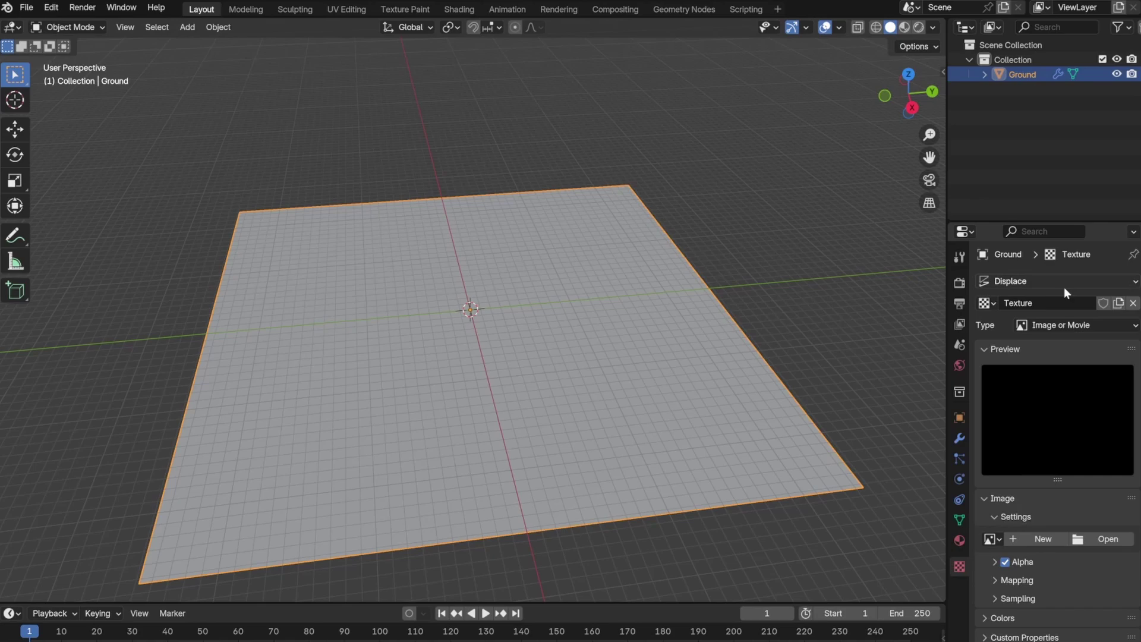
right_click(306, 347)
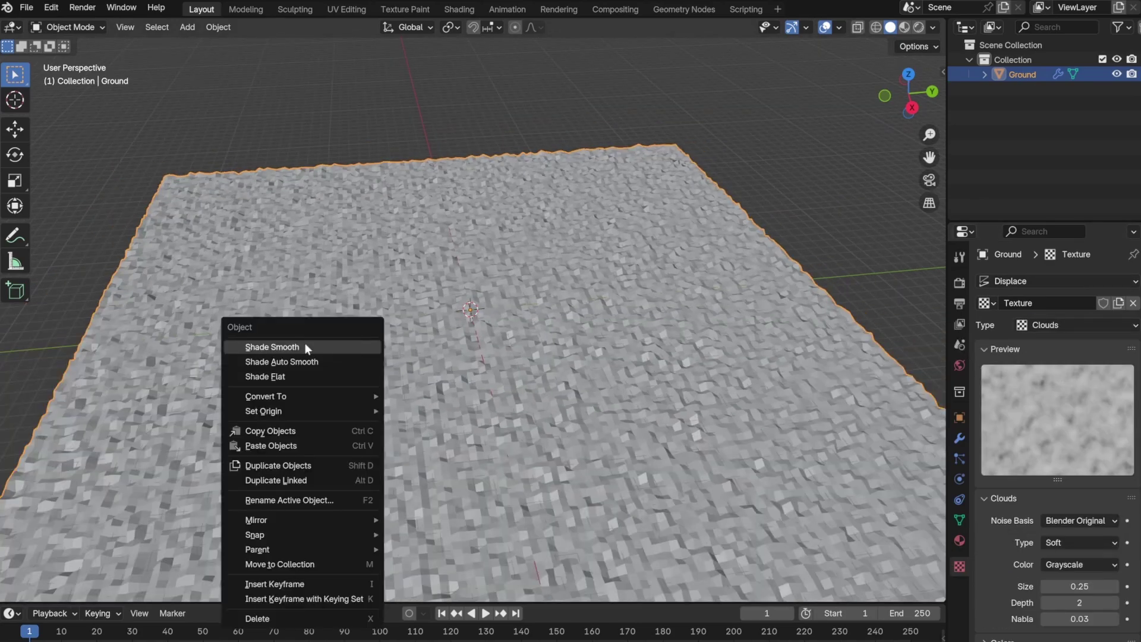
click(306, 346)
scroll(1058, 475, down, 1)
double_click(1080, 566)
text(25)
key(Return)
double_click(1080, 582)
text(24)
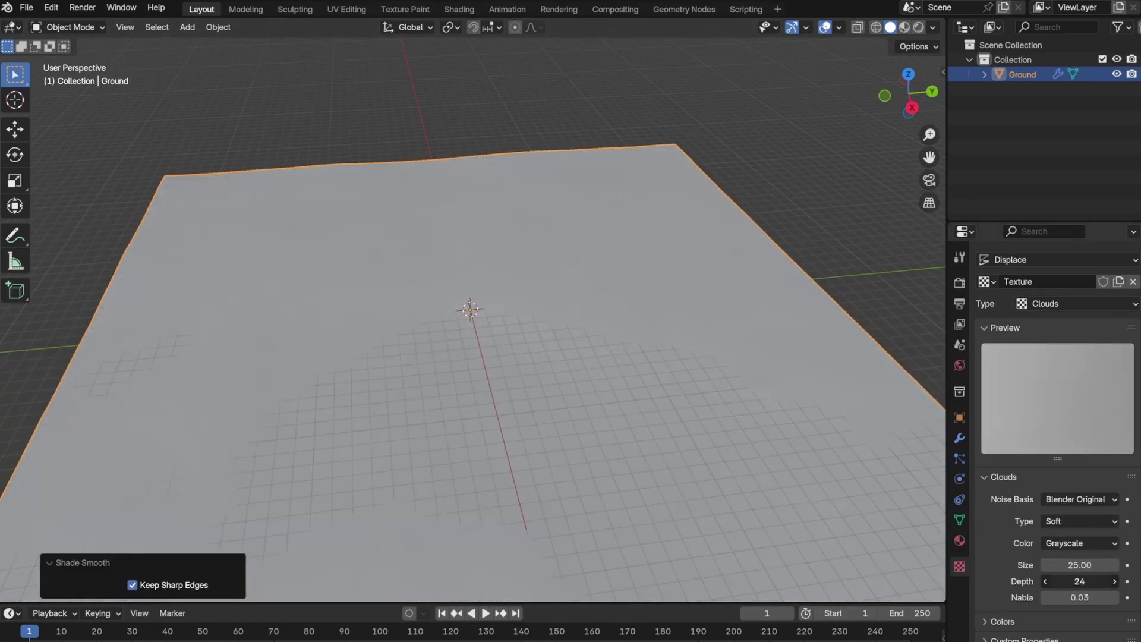
- Set the Displace Strength to 12.5 and add a Sphere Empty at the origin
click(960, 439)
double_click(1080, 398)
text(12.5)
key(Return)
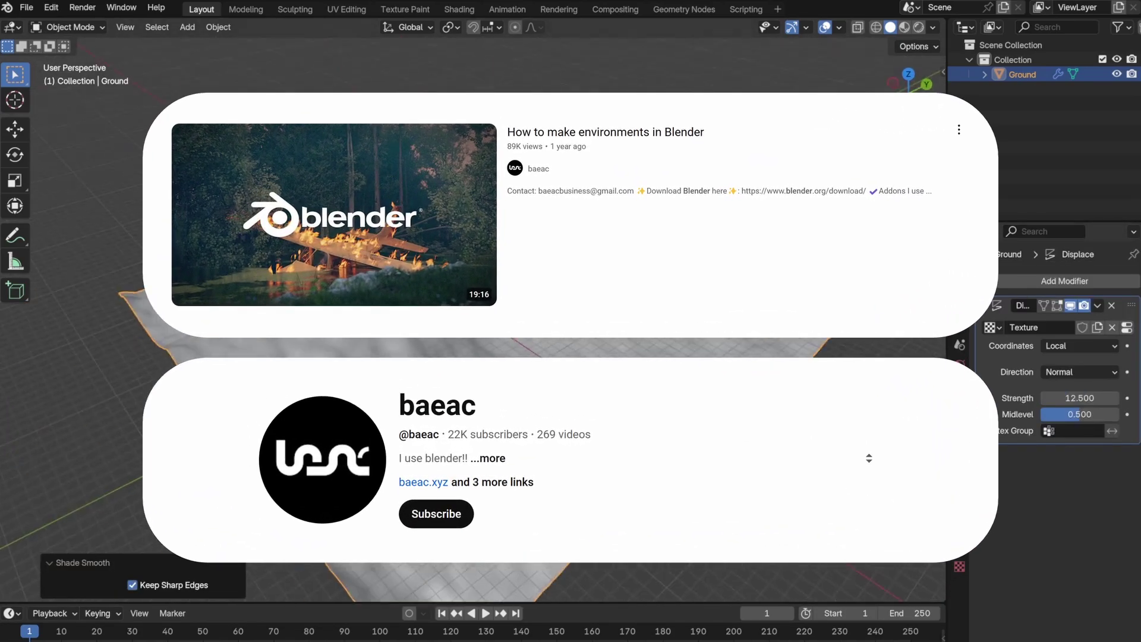
key(shift+a)
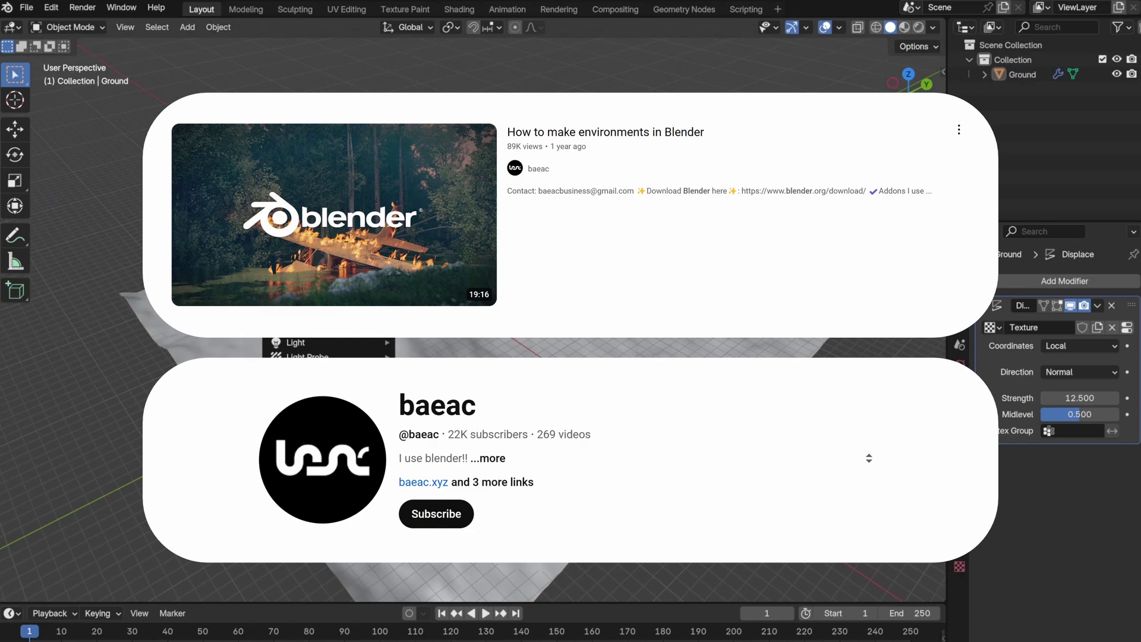
click(464, 348)
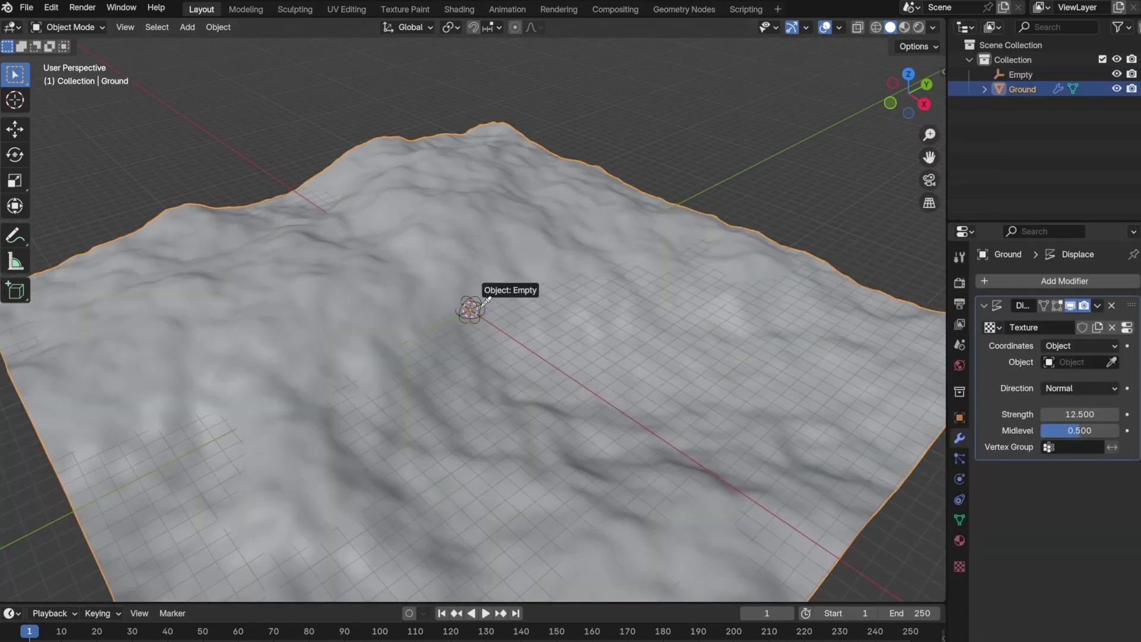
- Use the Empty as the displacement's texture coordinate object and add a flat Plane for the lake
click(472, 309)
click(472, 309)
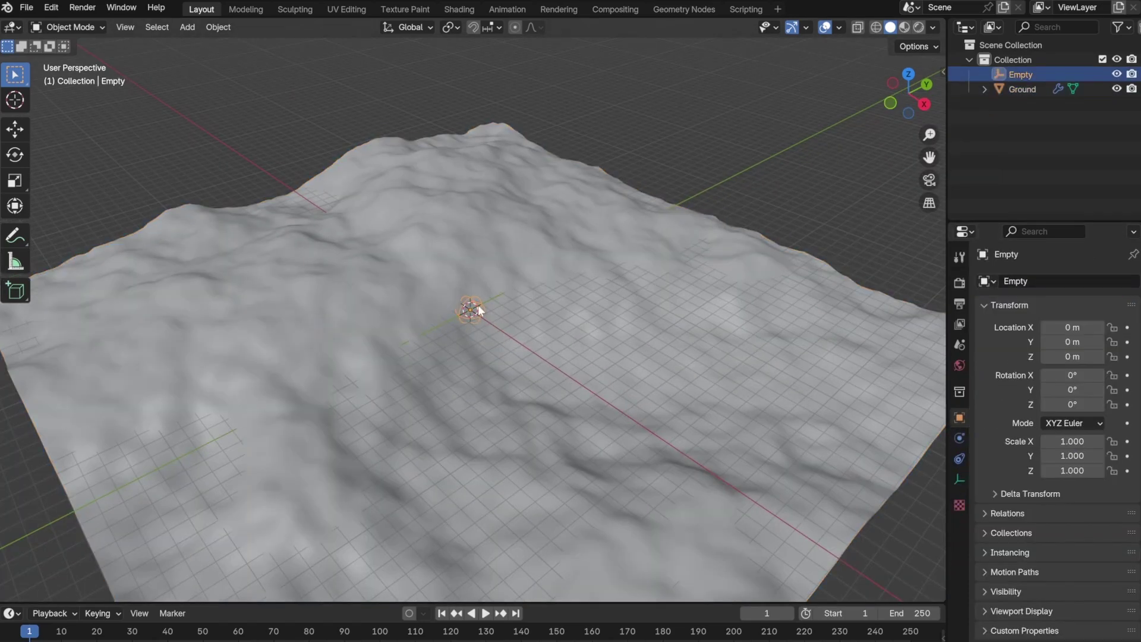
key(g)
key(Escape)
key(shift+a)
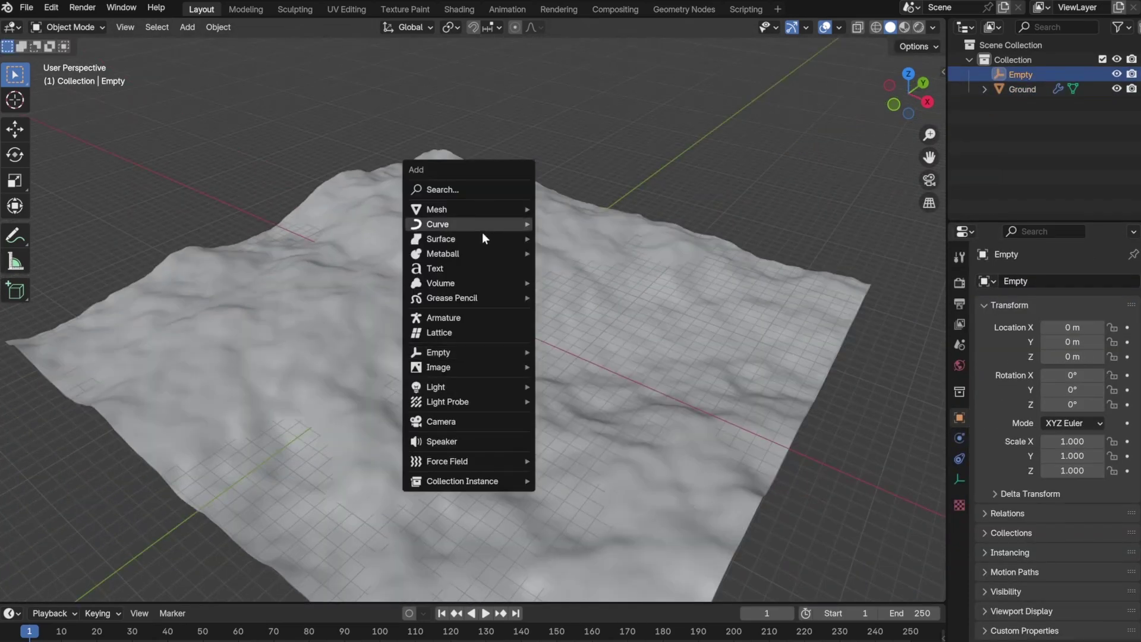
mouse_move(470, 209)
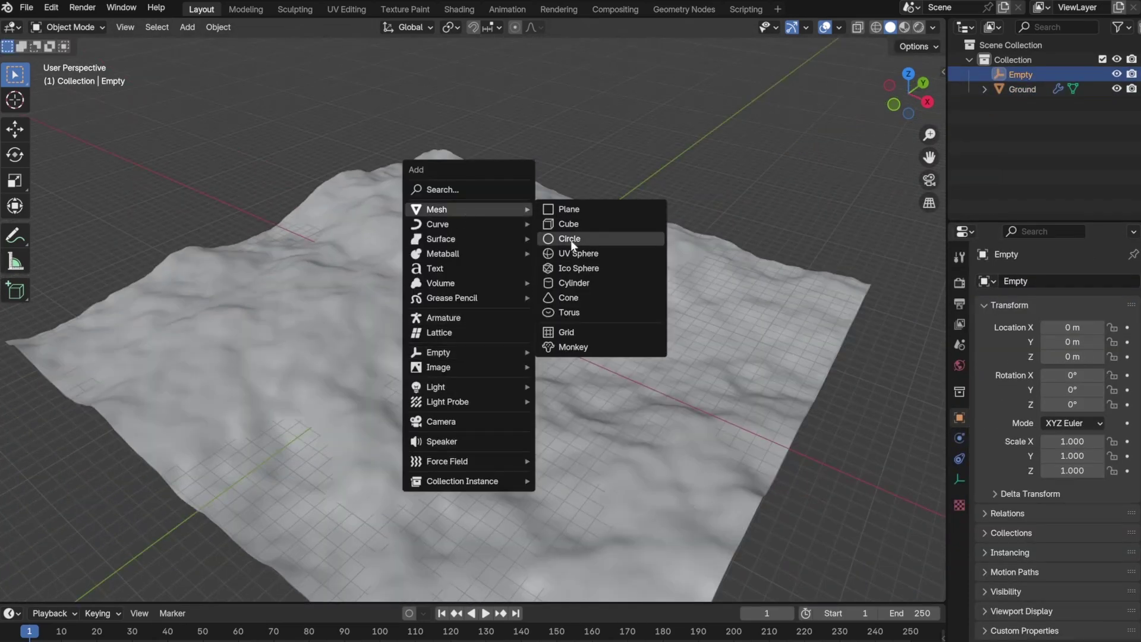
click(565, 217)
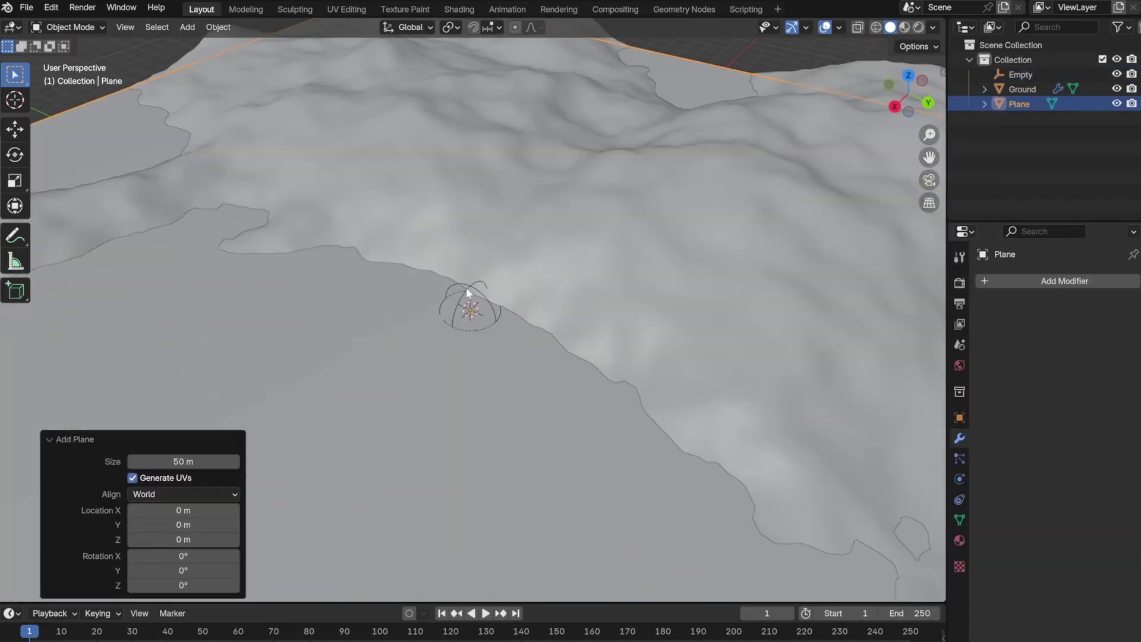
- Move the Empty up to -11.769 m, 3.8326 m, 13.625 m to reshape the hills
click(469, 309)
key(s)
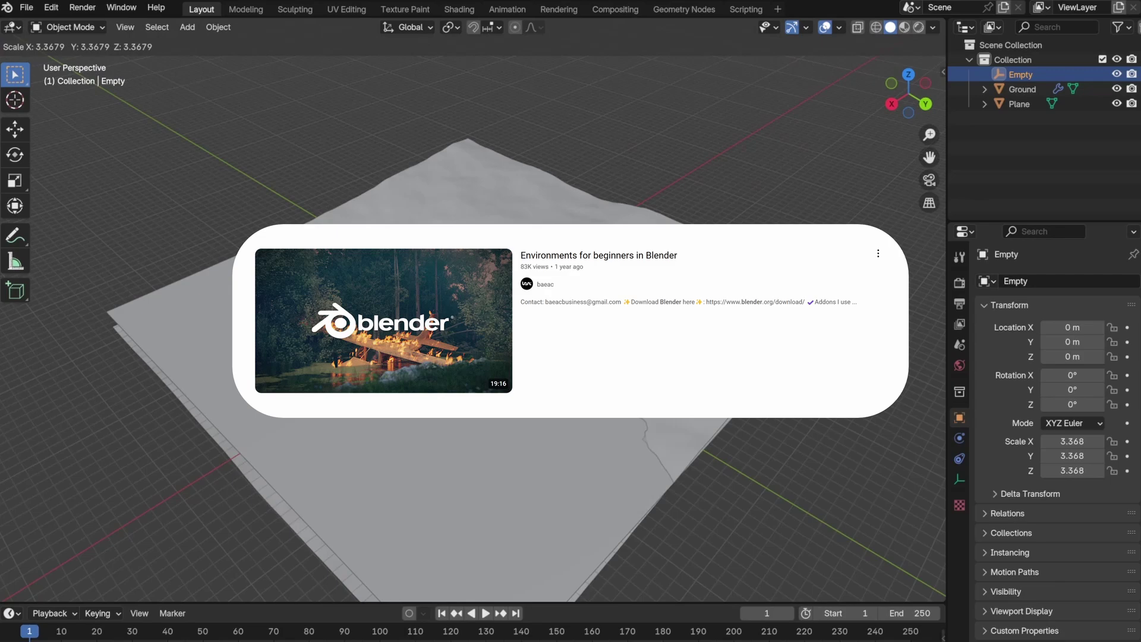
key(Escape)
key(g)
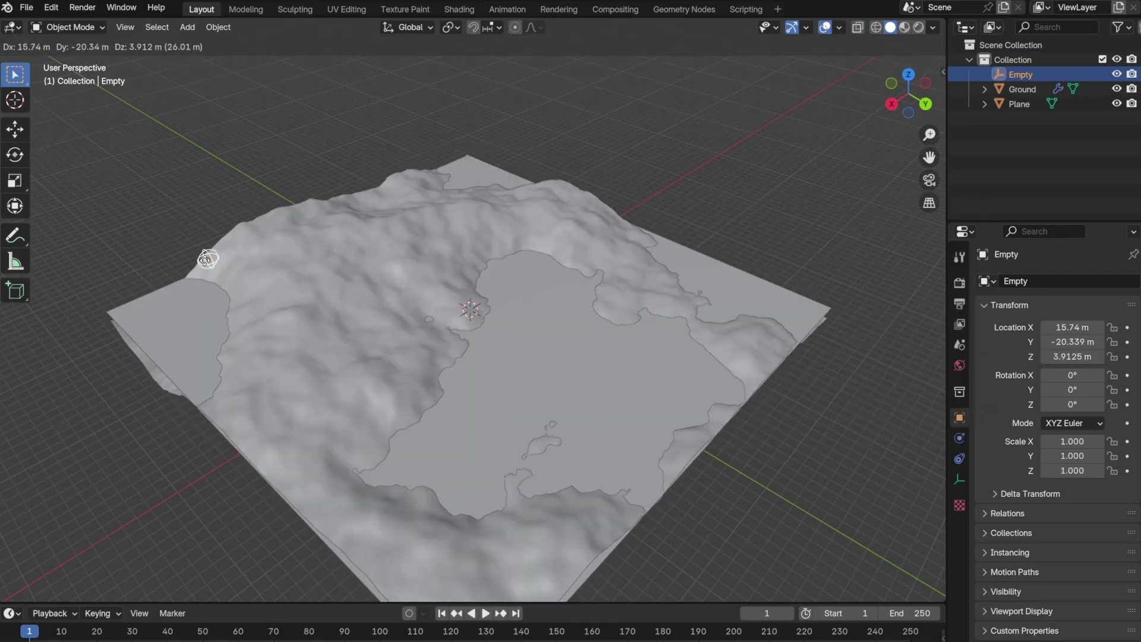
click(224, 428)
middle_drag(224, 428, 432, 185)
key(g)
click(473, 59)
key(g)
click(416, 145)
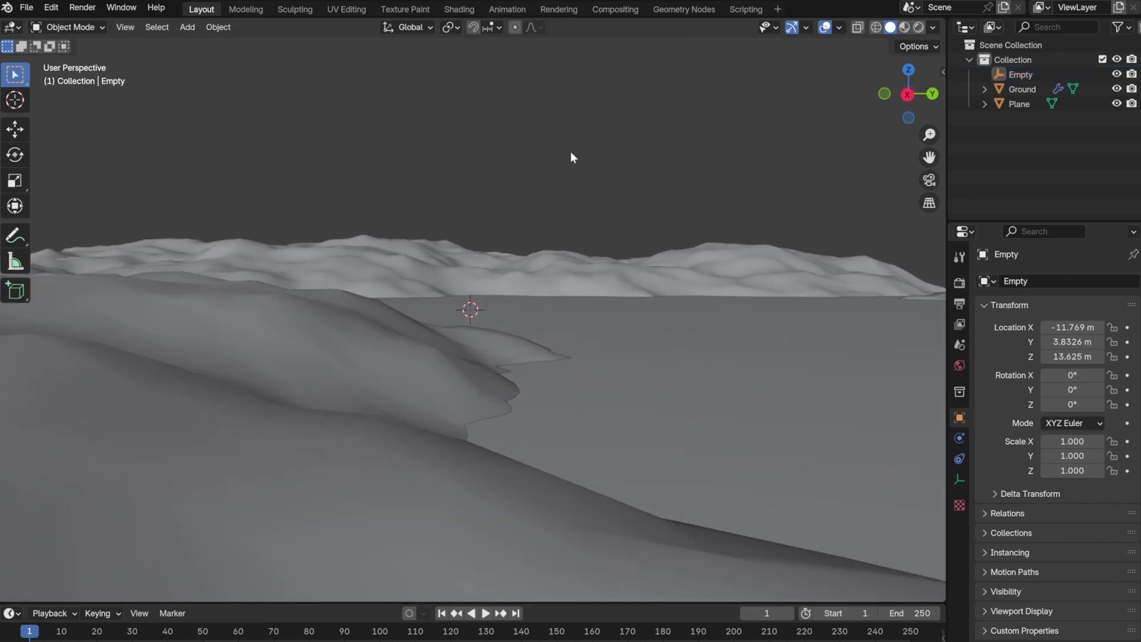
- Add a camera and align it to the current viewport view
key(shift+a)
click(523, 367)
key(ctrl+alt+KP_0)
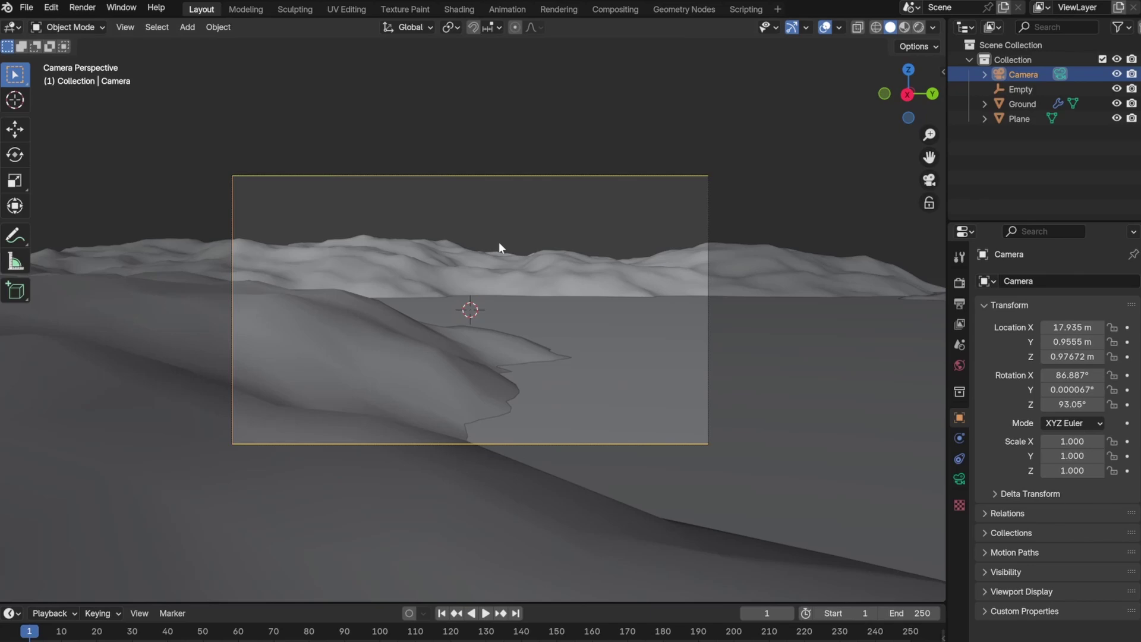
click(441, 181)
click(449, 175)
- Refine the camera with walk navigation to 20.409, 0.88858, 1.3648 m, rotation 85.838°, 0°, 84.501°
key(shift+grave)
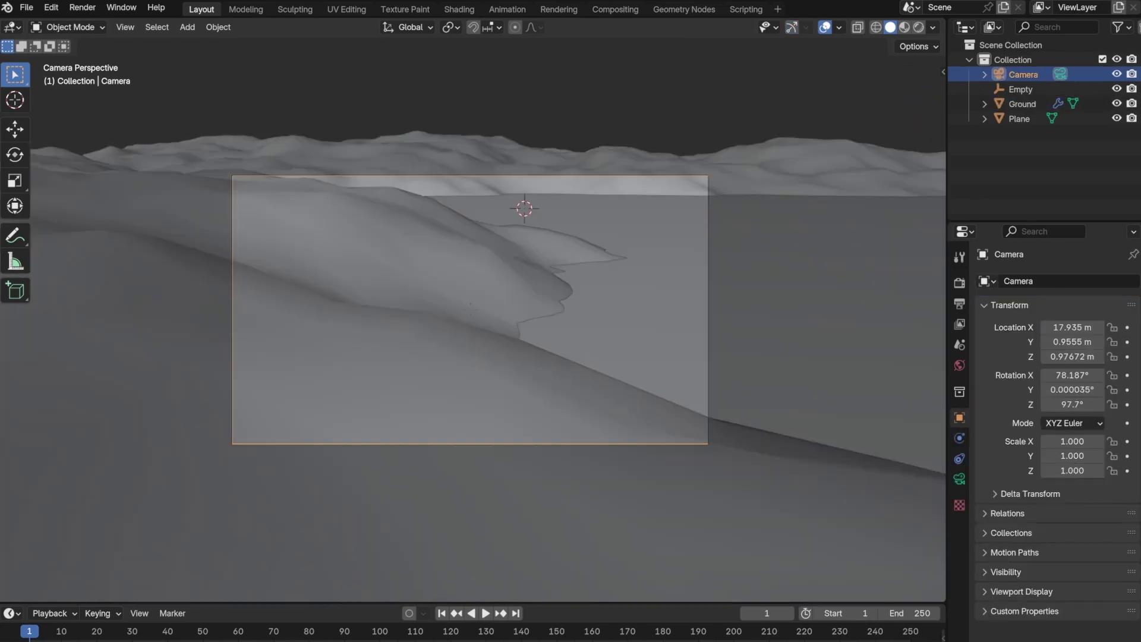
click(454, 184)
key(KP_0)
middle_drag(939, 54, 765, 484)
key(KP_0)
key(shift+grave)
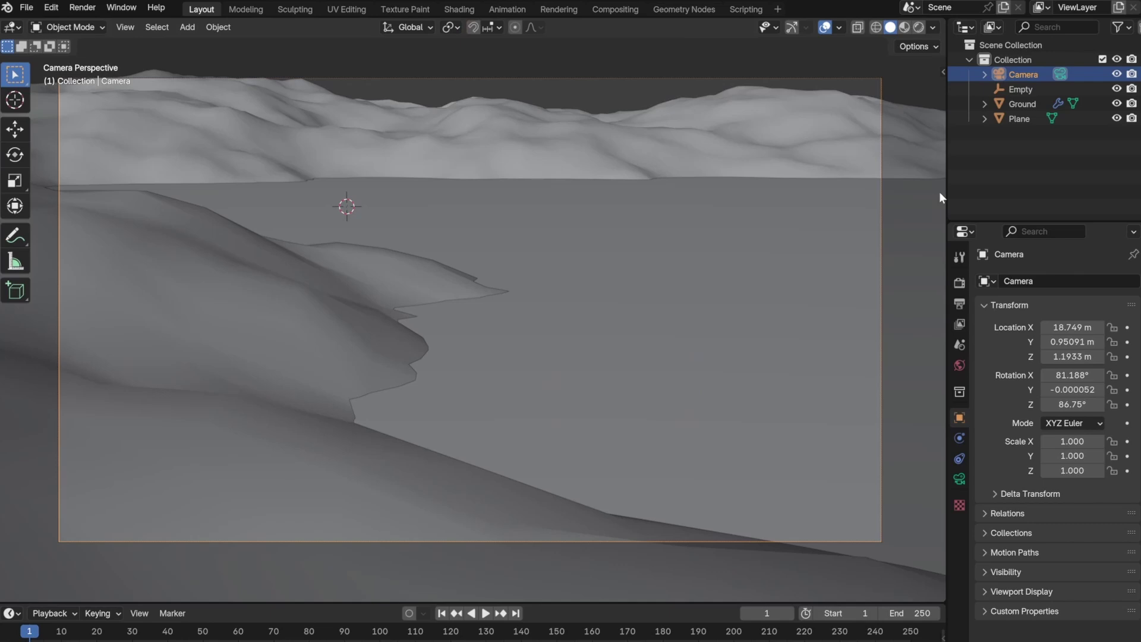
key(s)
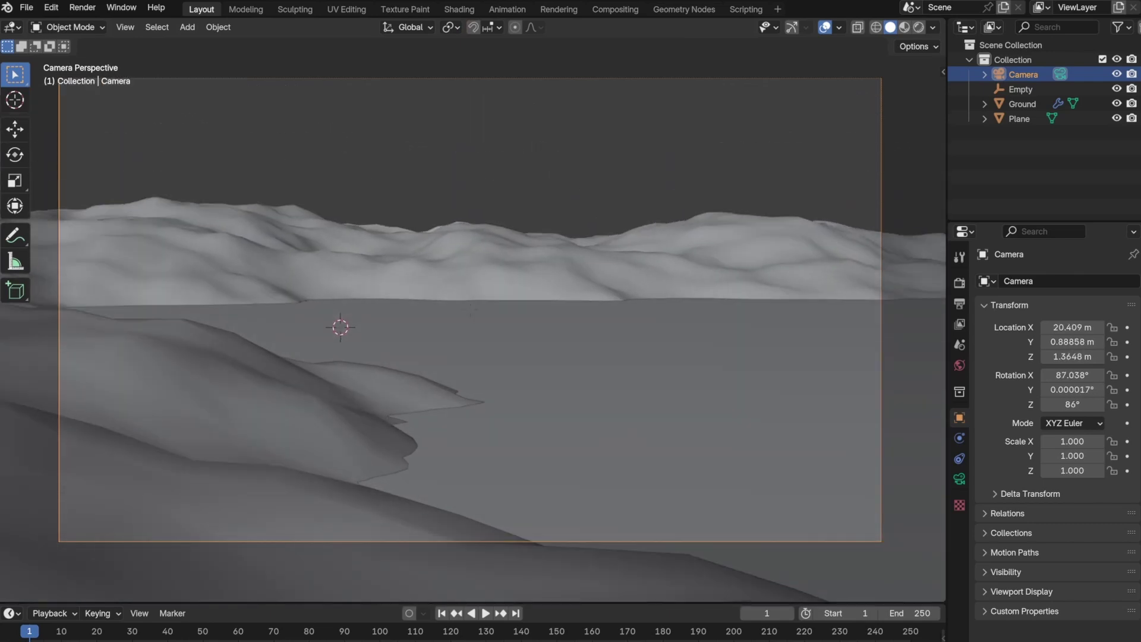
click(508, 162)
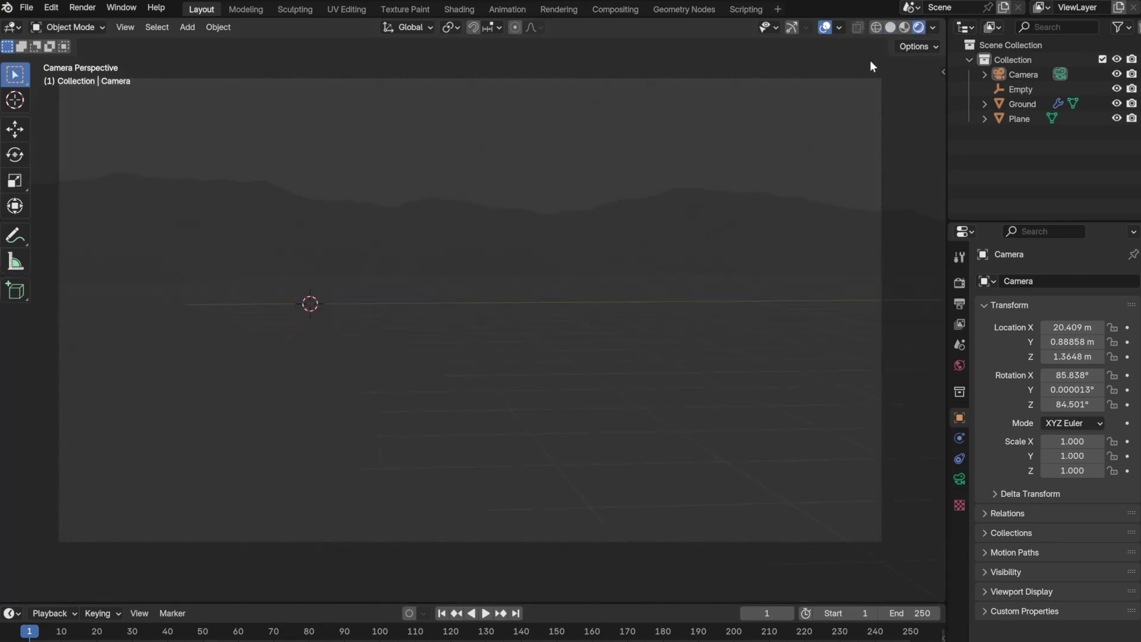
- Switch the viewport to rendered shading and set the render engine to Cycles
click(959, 283)
click(1093, 281)
click(1088, 311)
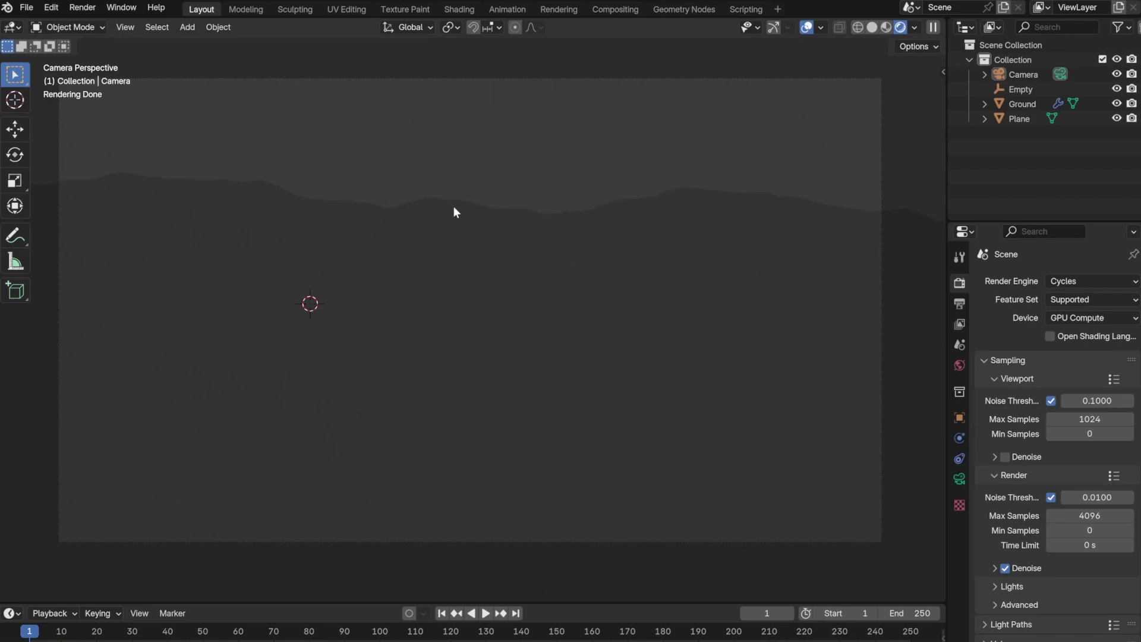
- Set the World colour to an Environment Texture using kloofendal_misty_morning_4k.exr
click(959, 365)
click(1046, 374)
click(740, 421)
click(1103, 391)
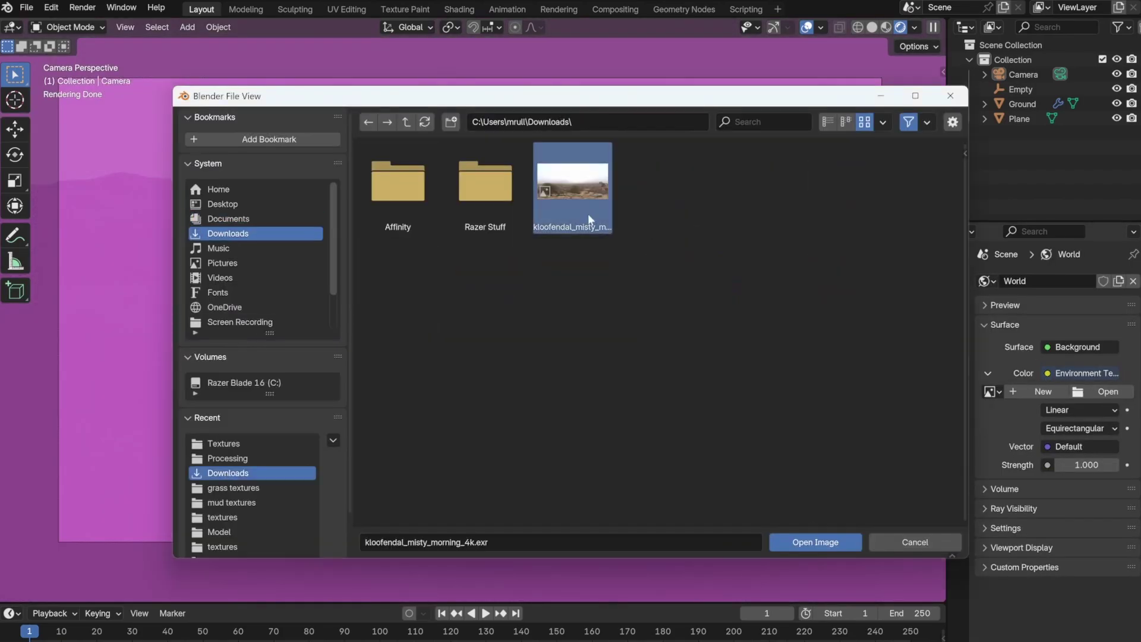
double_click(588, 212)
middle_drag(555, 215, 871, 22)
click(873, 27)
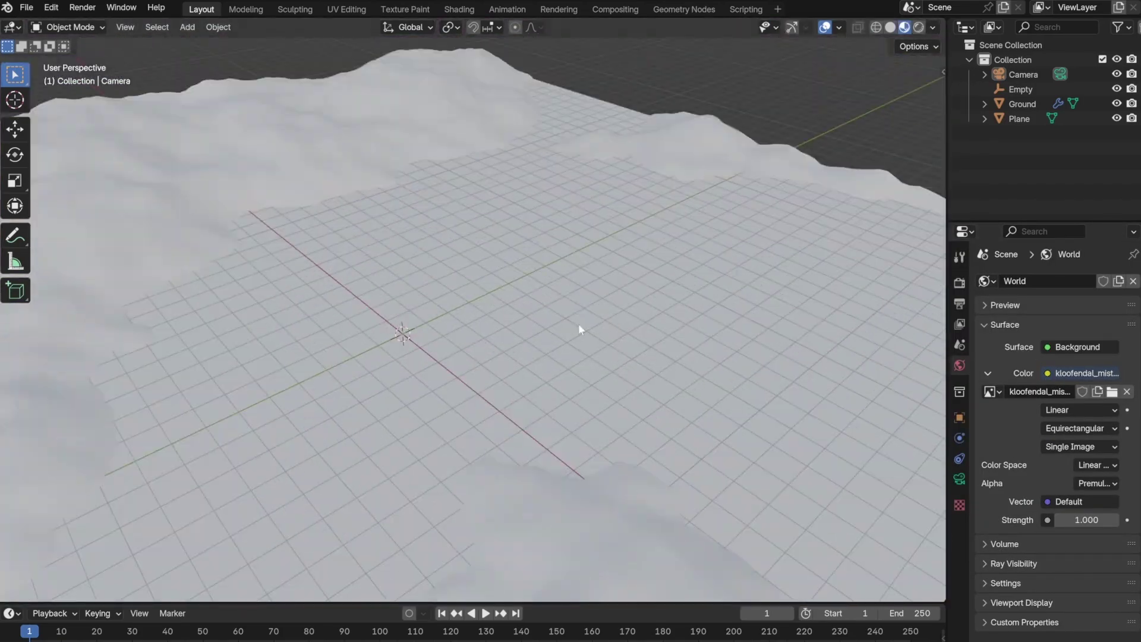
click(605, 317)
middle_drag(605, 317, 255, 274)
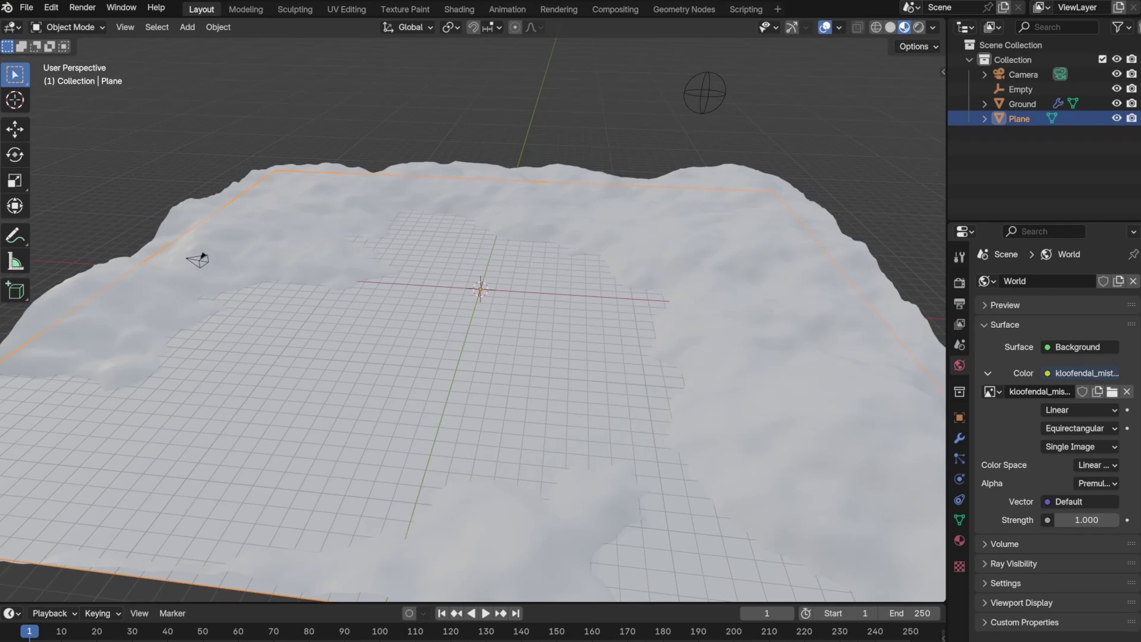
- Join the two file browser areas into the Shading node editor
click(452, 9)
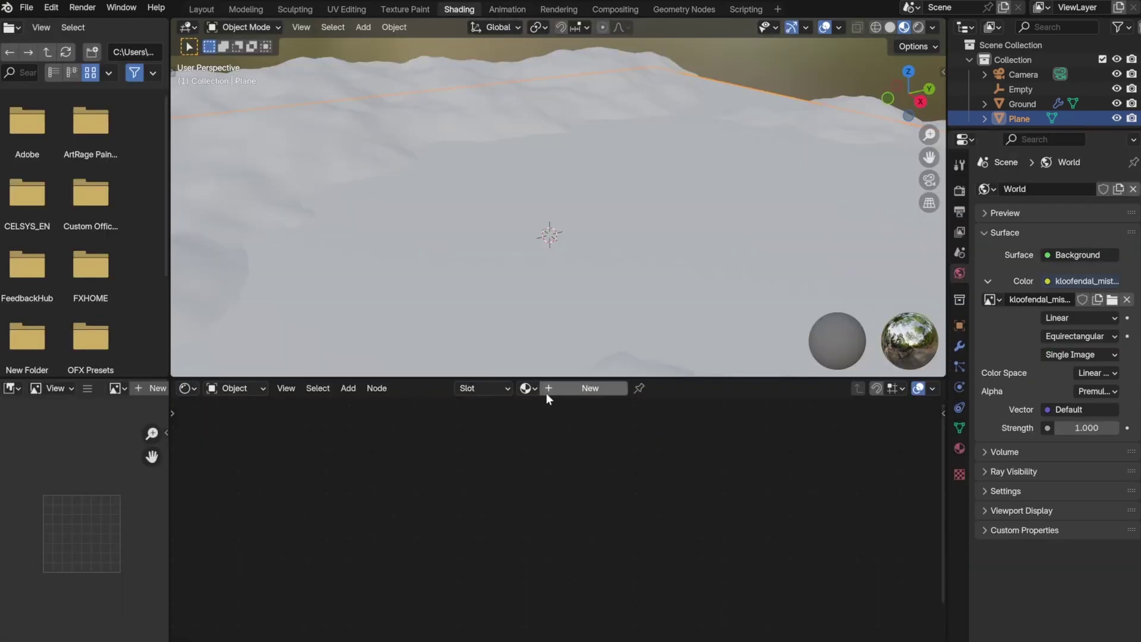
right_click(170, 511)
click(149, 525)
right_click(171, 304)
click(141, 303)
scroll(455, 427, up, 2)
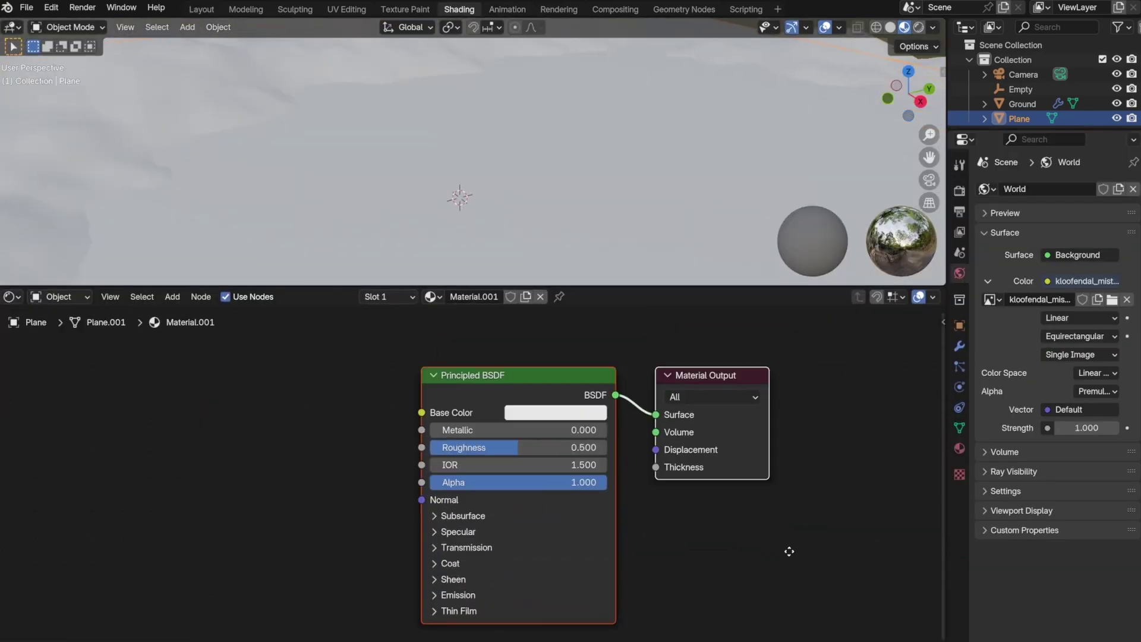
- Replace the Principled BSDF with a Texture Coordinate–Mapping–Noise Texture–Bump–Glossy BSDF chain
key(x)
key(shift+a)
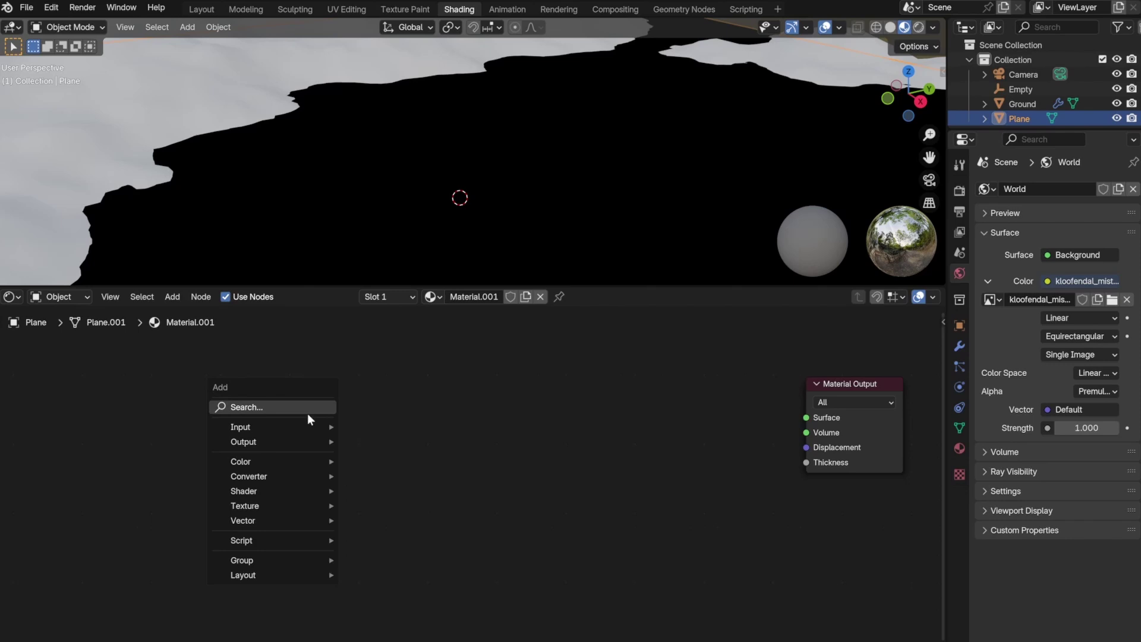
text(texture c)
key(Return)
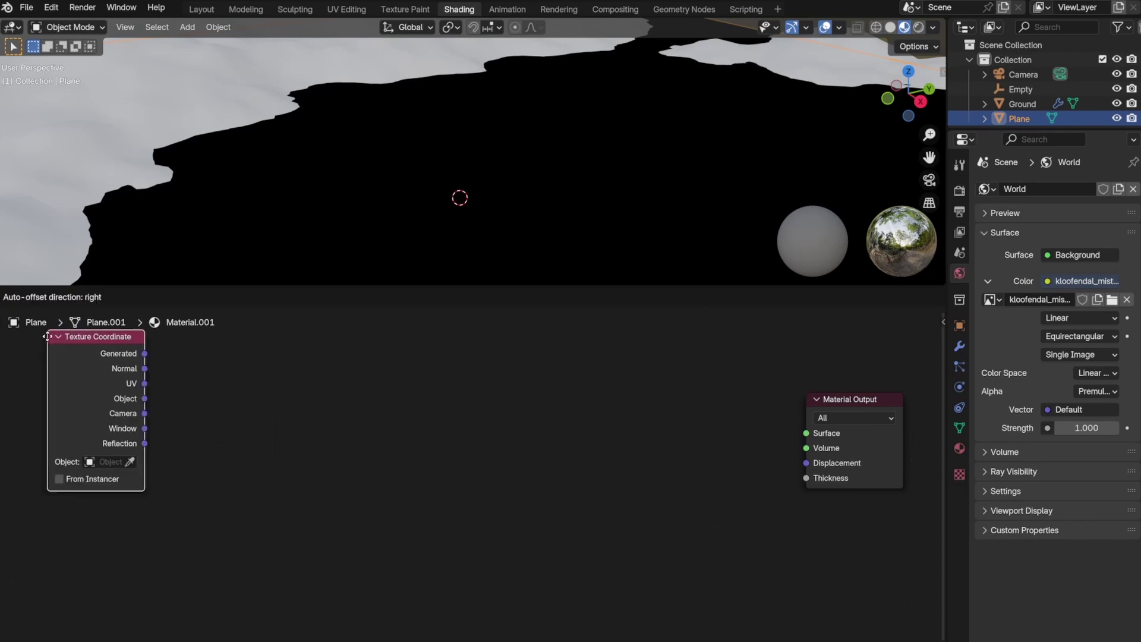
click(160, 397)
drag(152, 395, 264, 559)
key(Return)
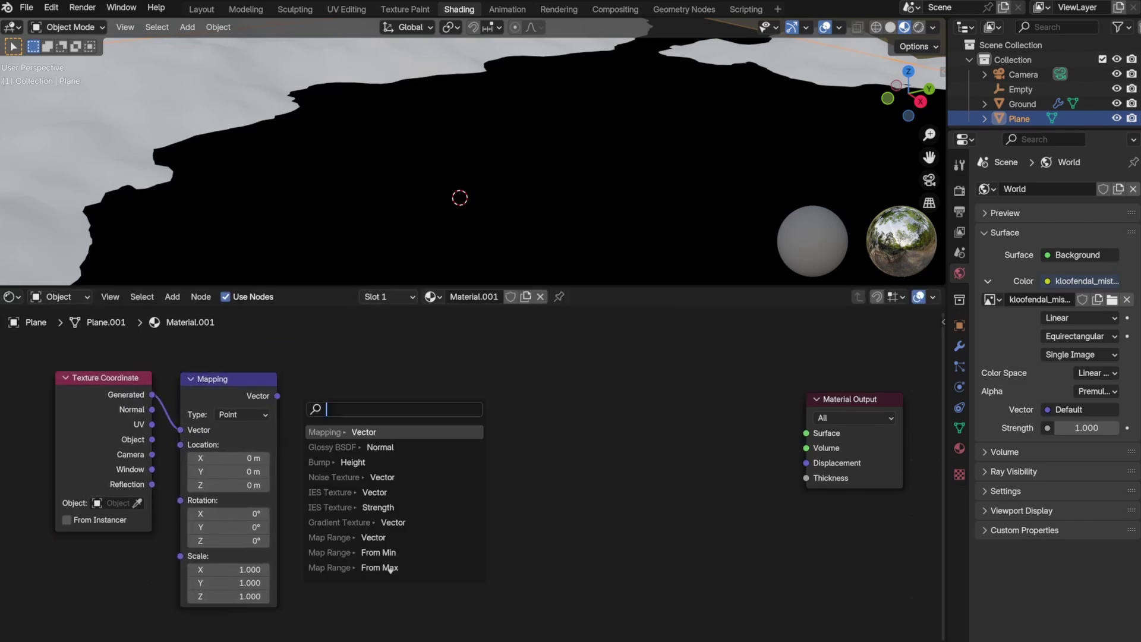
key(Return)
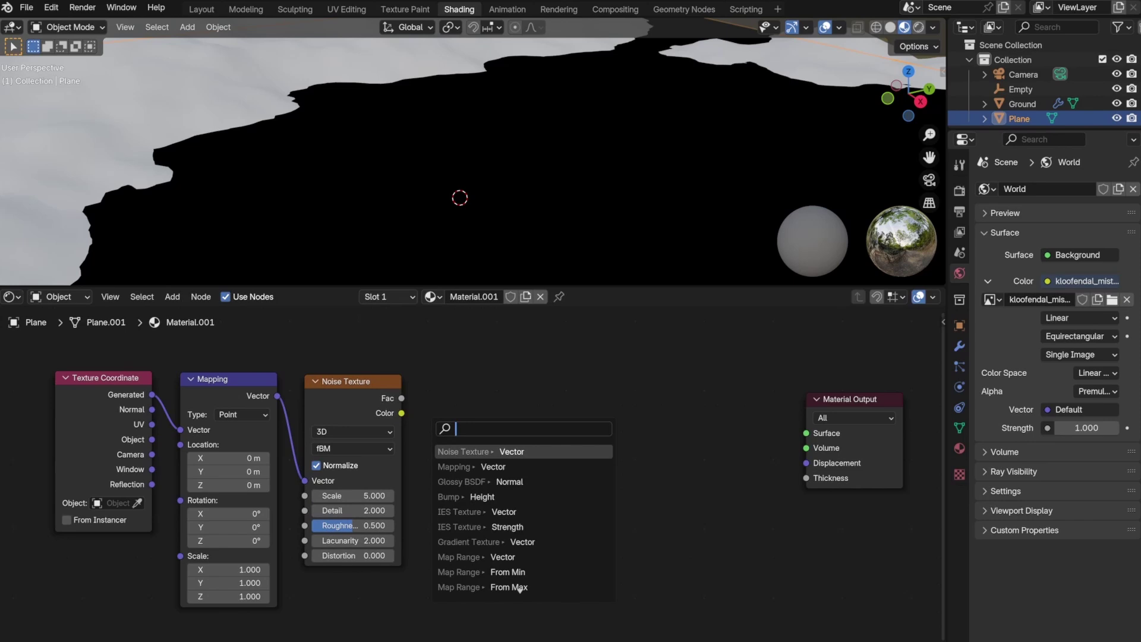
key(Return)
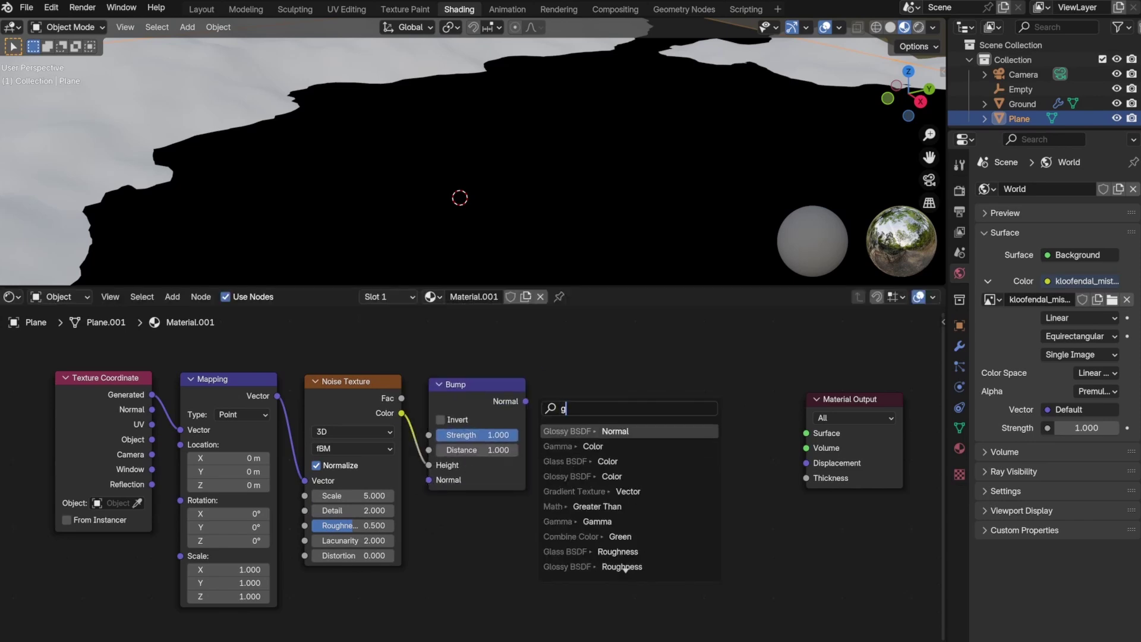
key(Return)
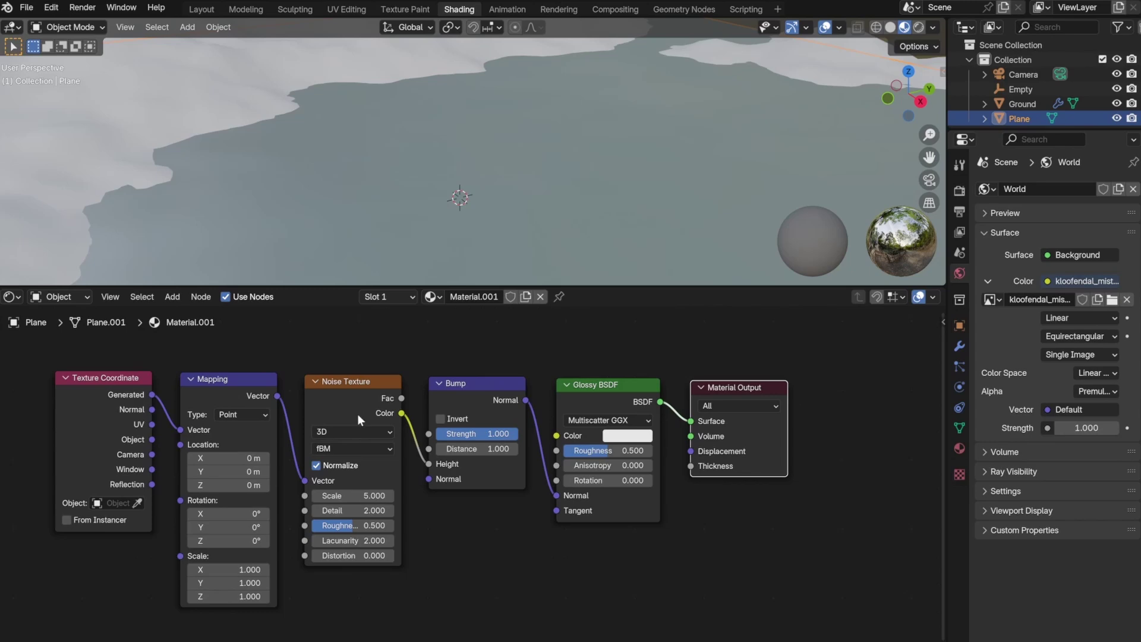
- Set Noise Scale to 108.6, Noise roughness about 0.45, and Glossy roughness 0
drag(361, 496, 419, 496)
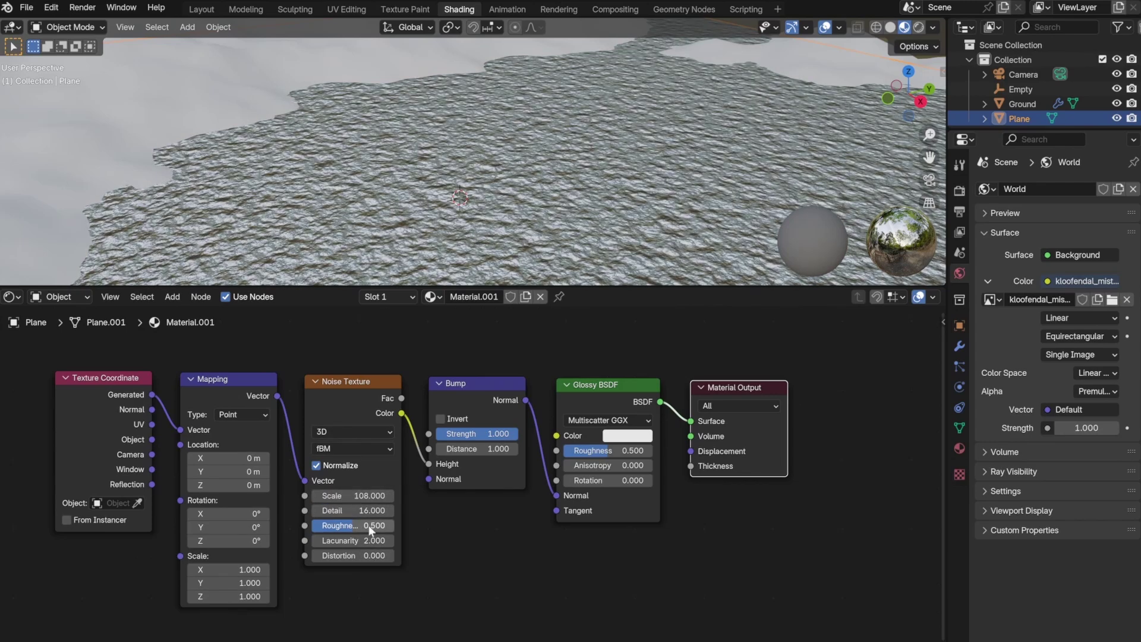
drag(373, 531, 357, 531)
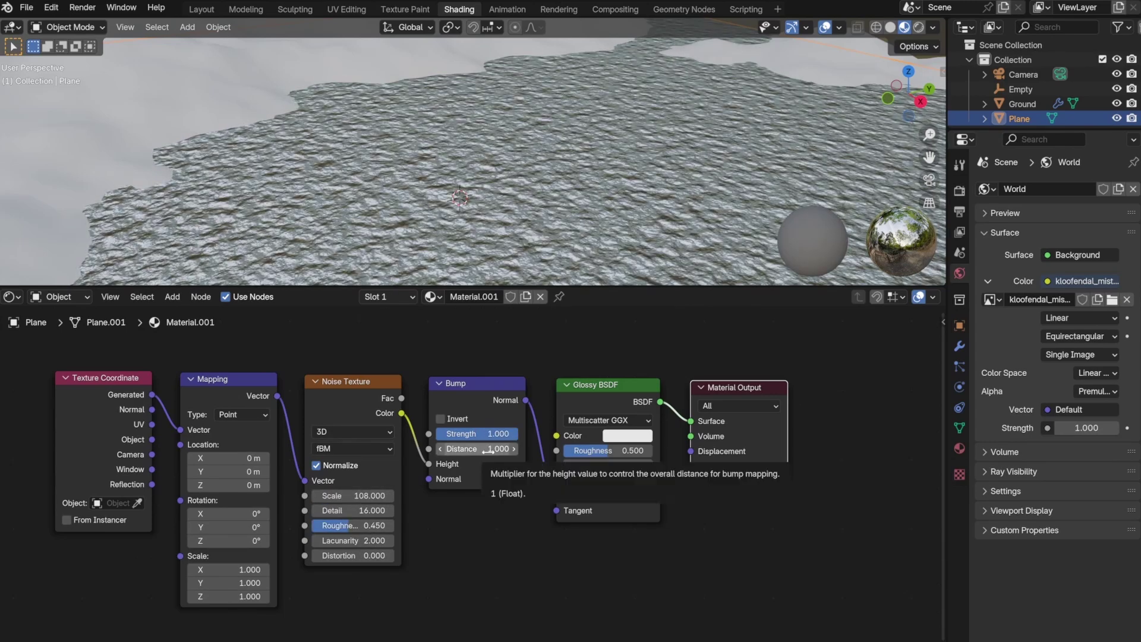
drag(607, 458, 553, 458)
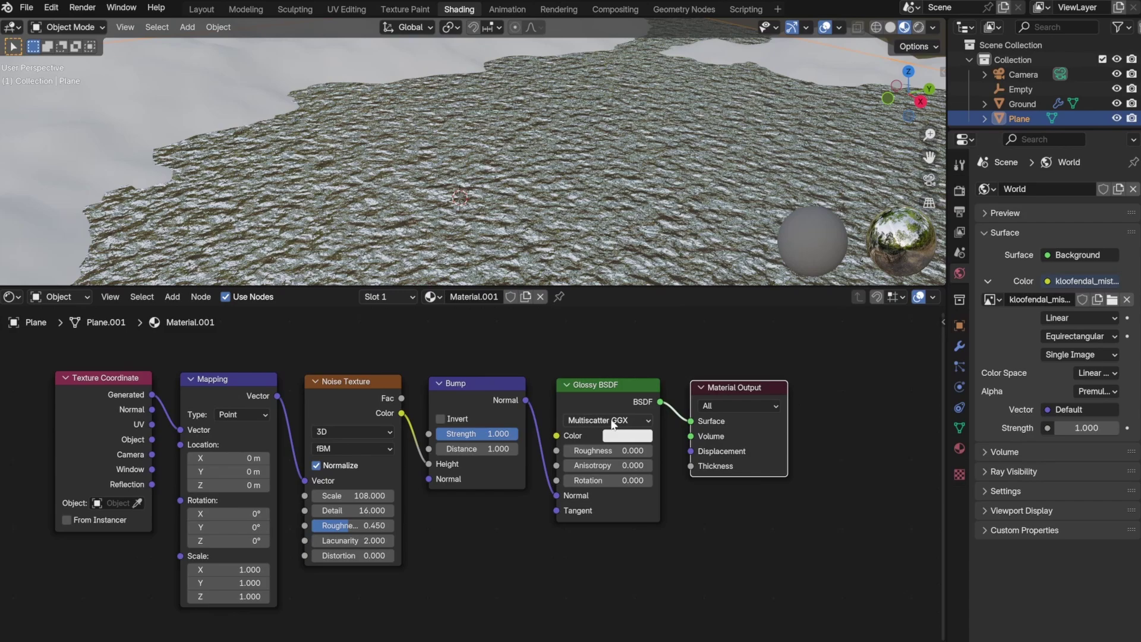
drag(373, 526, 376, 527)
text(108.6)
key(Return)
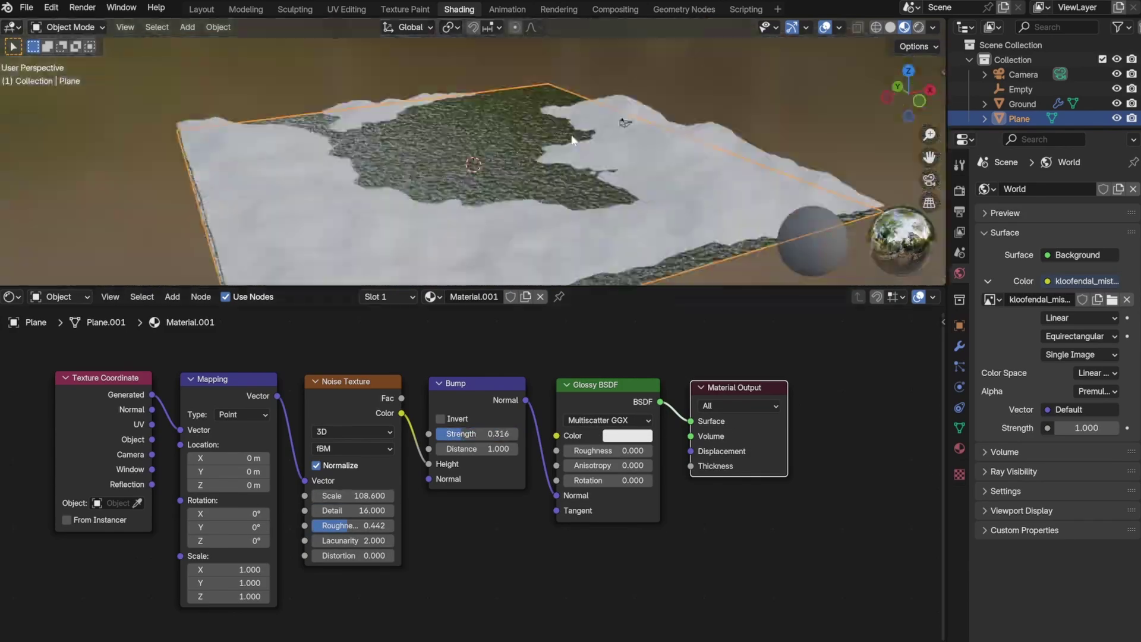
- Through the camera view, lower the Bump strength and tune the Noise roughness to 0.5
key(KP_0)
drag(535, 287, 523, 412)
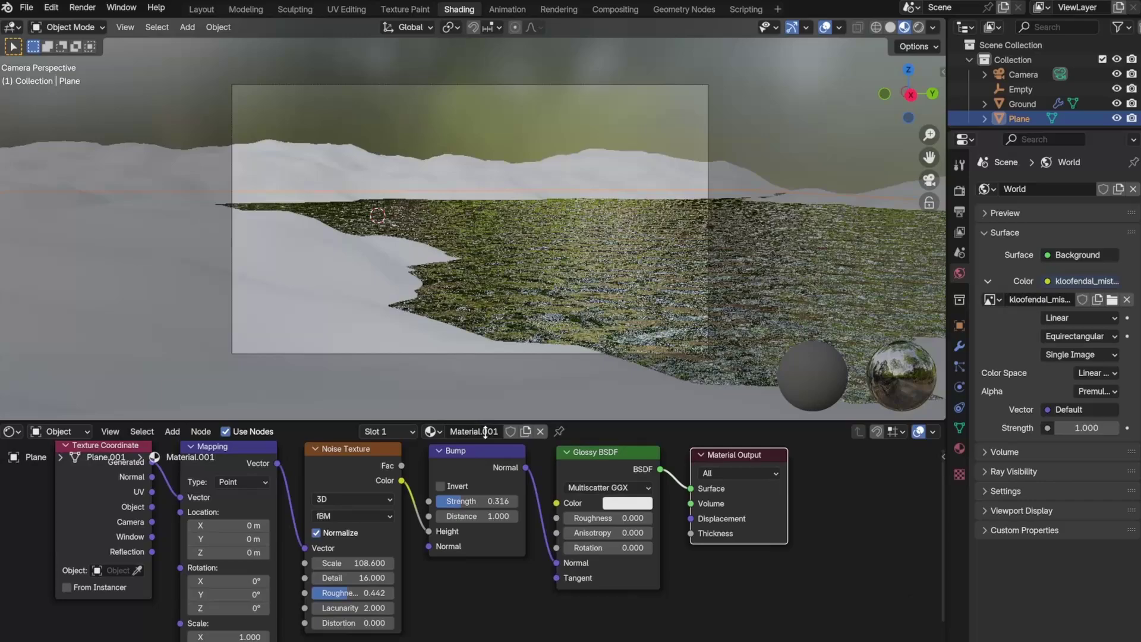
scroll(458, 505, up, 3)
drag(458, 506, 428, 505)
click(428, 505)
middle_drag(245, 543, 311, 433)
drag(339, 551, 327, 526)
click(351, 552)
- Undo the Noise Scale experiment back to 108 and set Bump Strength to 0.05
drag(356, 499, 283, 499)
key(ctrl+z)
scroll(584, 550, down, 4)
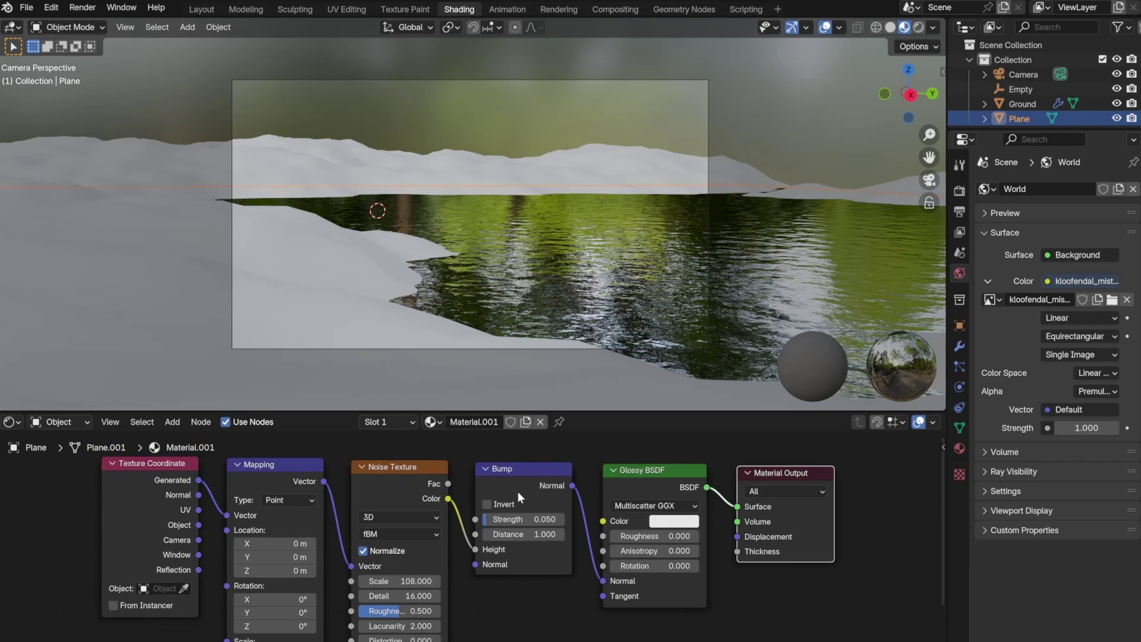
scroll(519, 491, up, 4)
double_click(547, 510)
text(0.05)
key(Return)
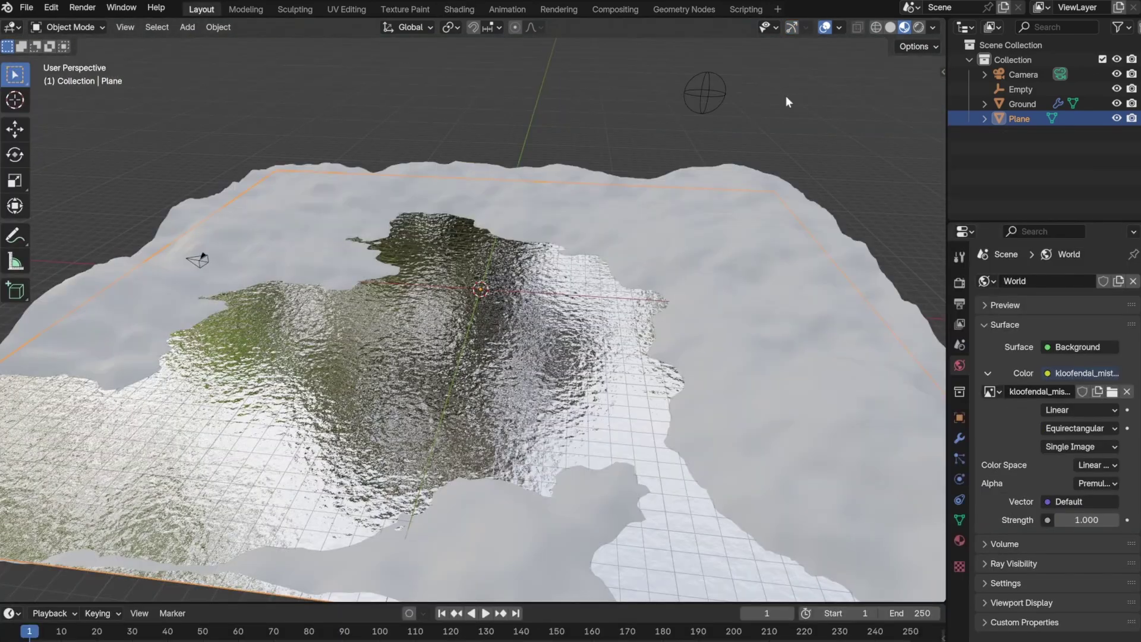
key(KP_0)
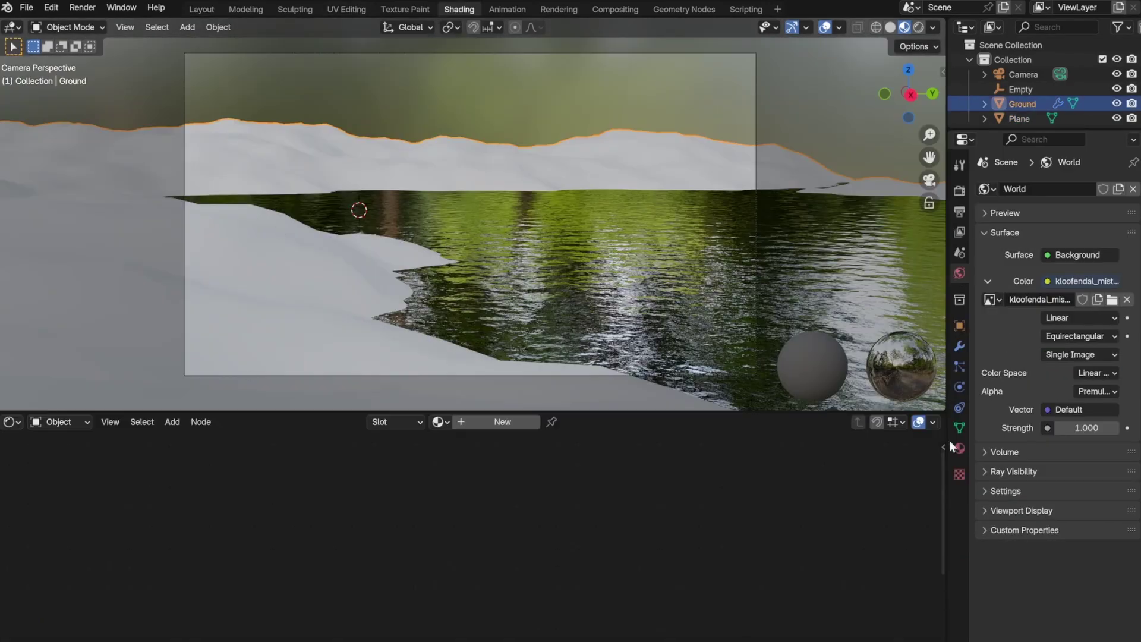
- Give the Ground a new material with rocky_terrain_02_diff_4k.jpg as its base colour texture
click(959, 448)
click(1046, 251)
scroll(705, 529, down, 3)
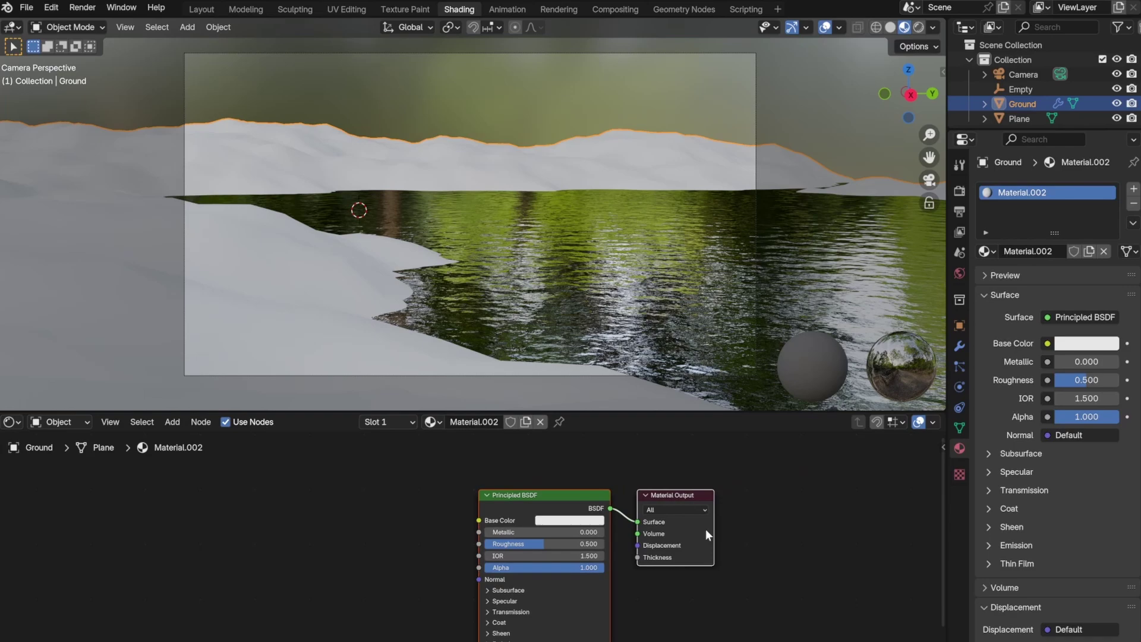
drag(519, 541, 226, 635)
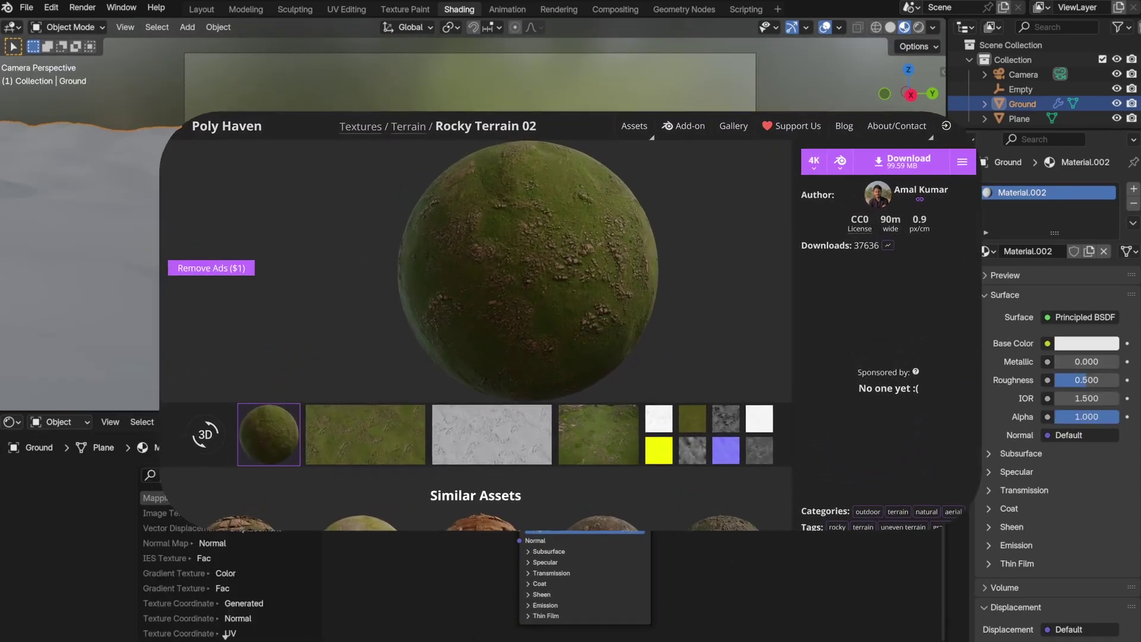
click(226, 634)
click(438, 479)
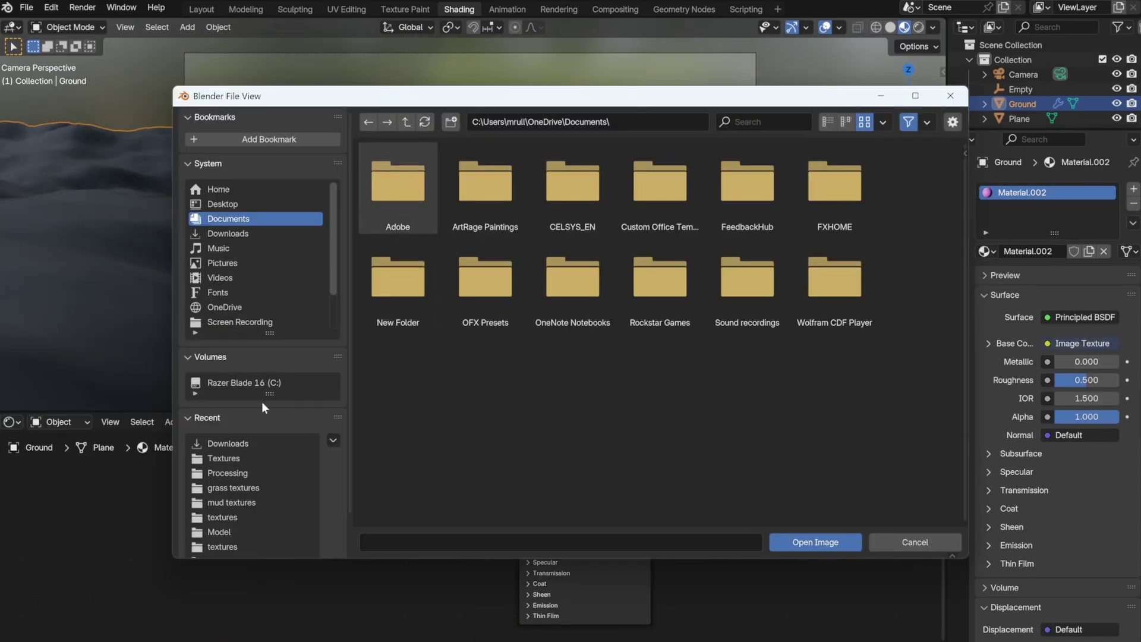
click(234, 482)
double_click(394, 190)
- Scale up the ground's UVs and check the textured terrain through the camera
click(347, 9)
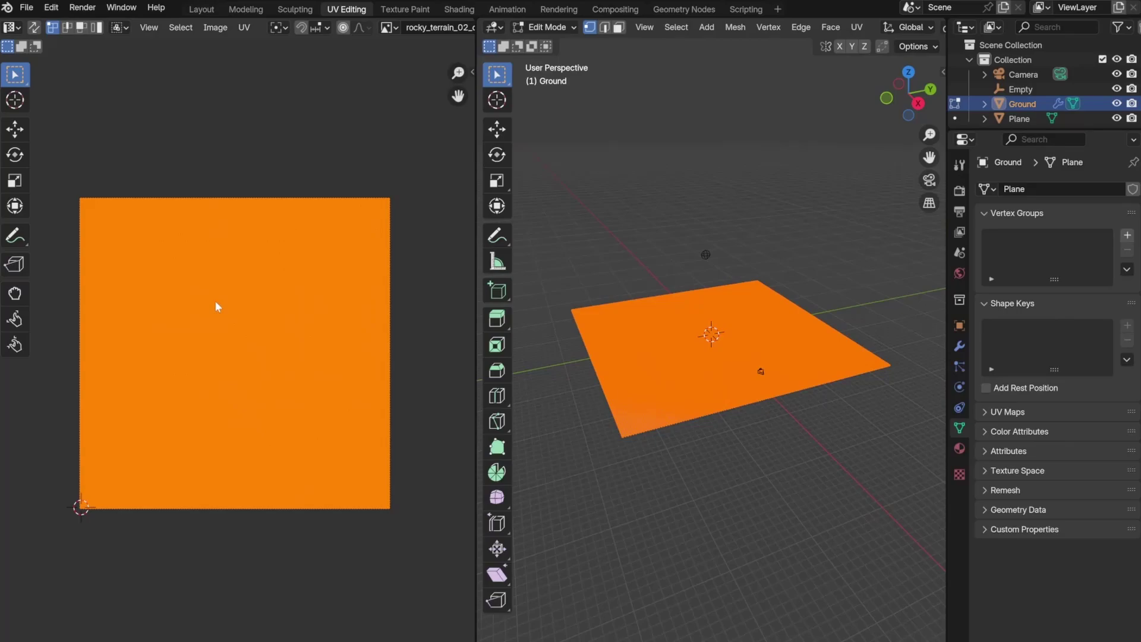
key(s)
click(420, 232)
key(Tab)
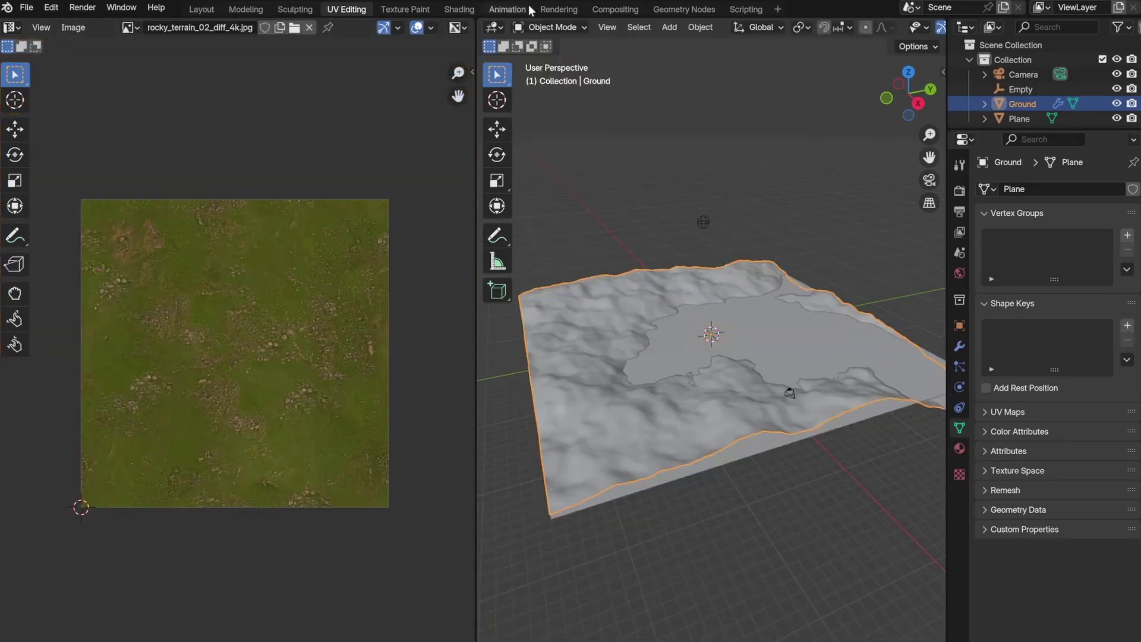
drag(947, 166, 1076, 166)
key(KP_0)
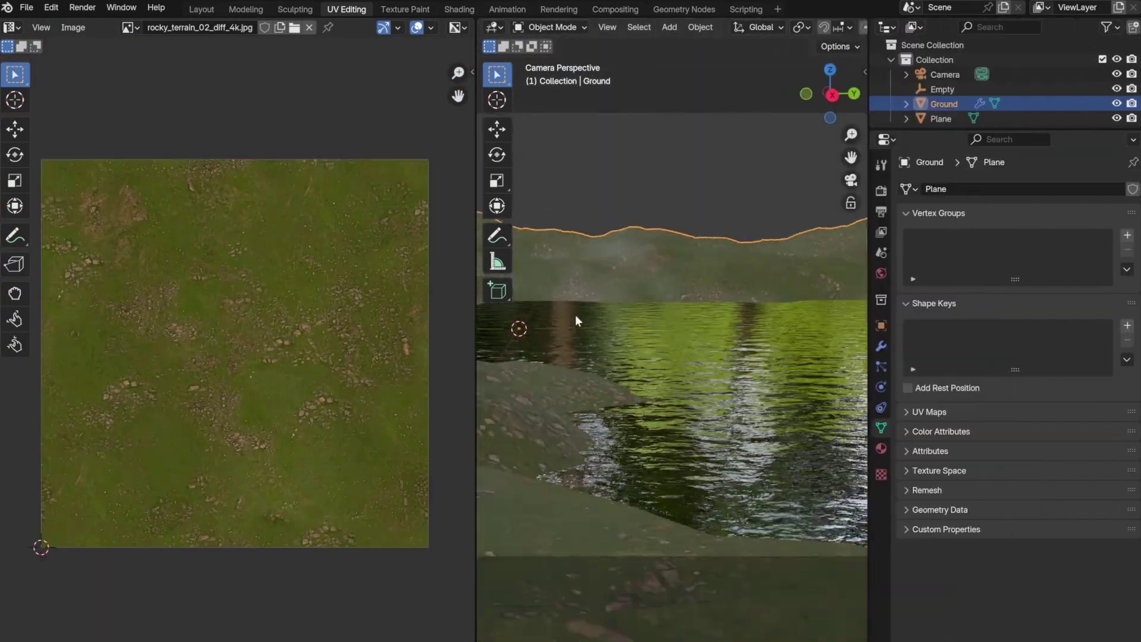
click(202, 9)
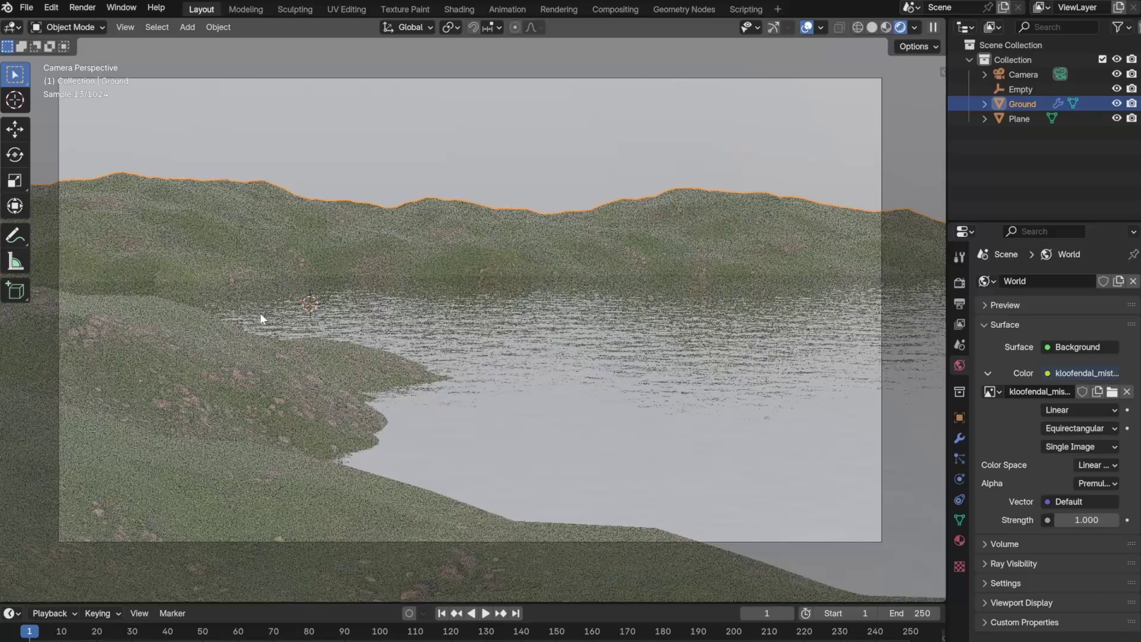
click(353, 8)
click(201, 9)
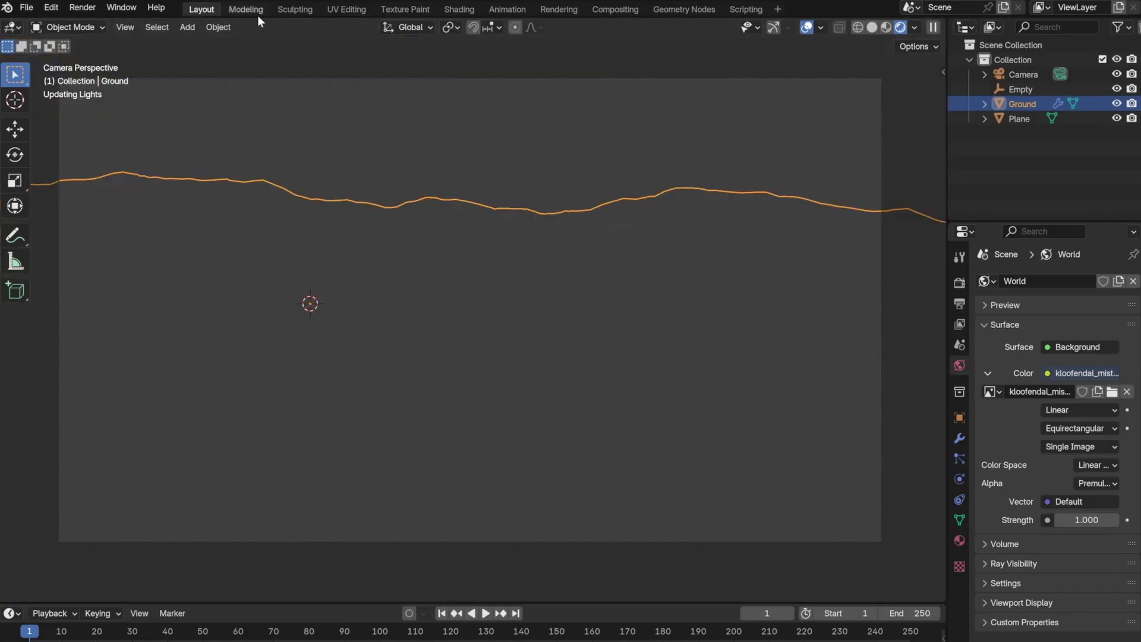
click(459, 9)
- Add a roughness image texture from the terrain set, with a node feeding its vector input
click(383, 512)
click(502, 479)
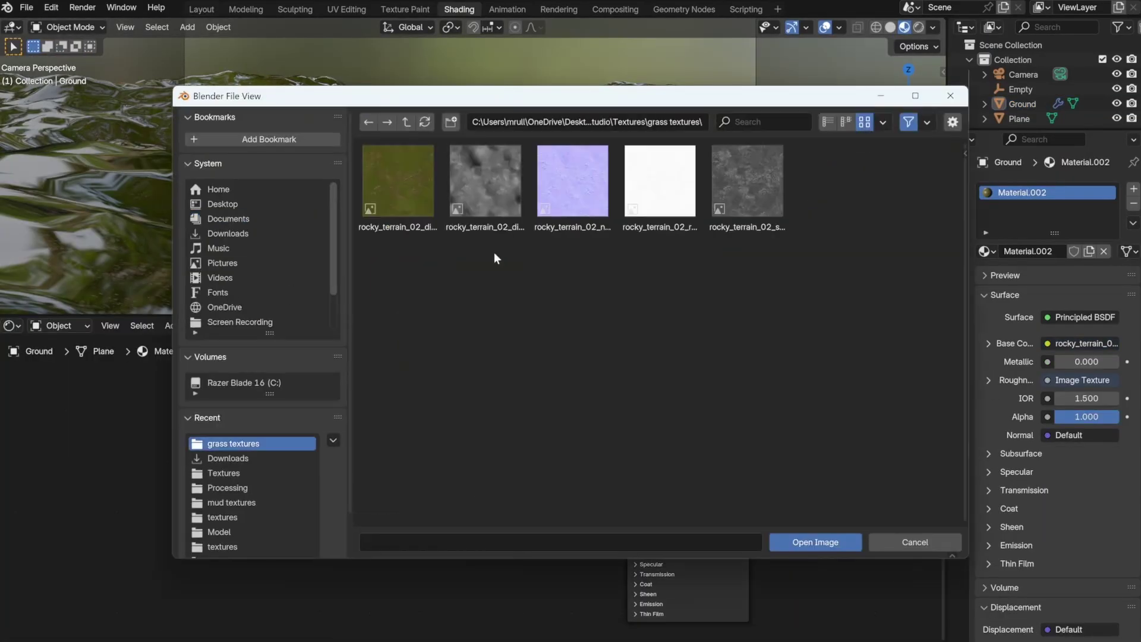
click(498, 199)
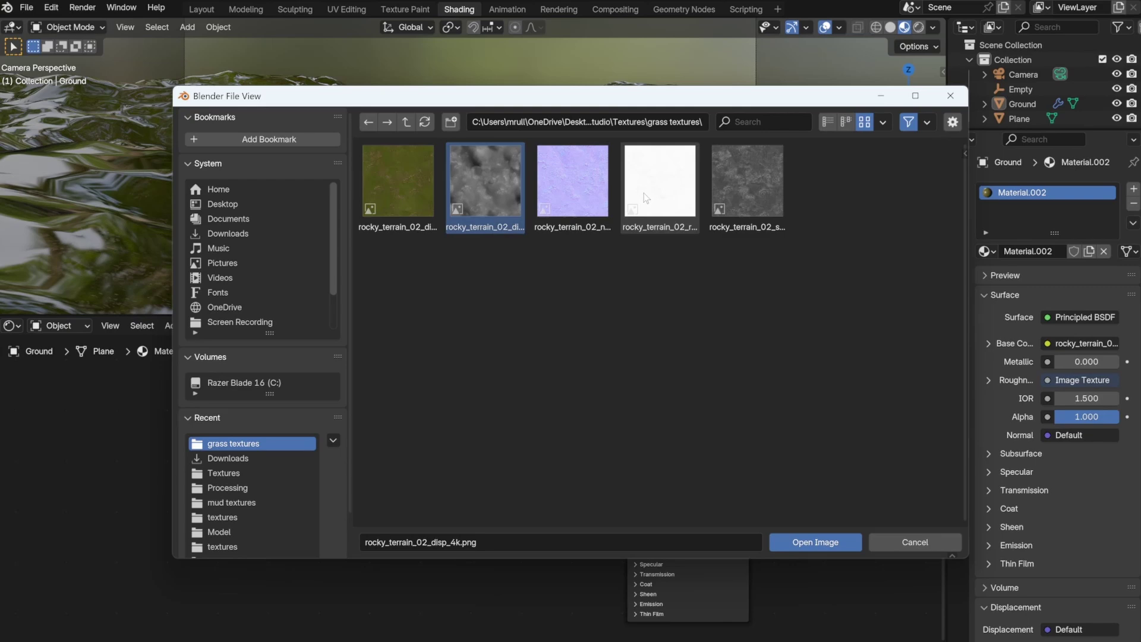
key(Return)
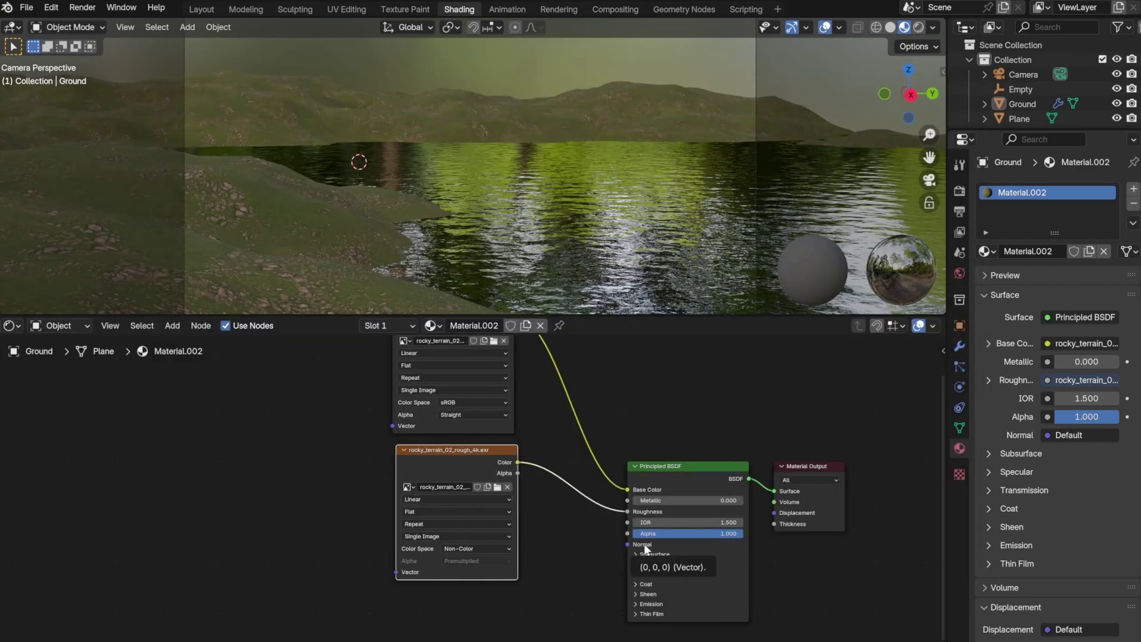
drag(396, 572, 397, 489)
scroll(595, 476, up, 2)
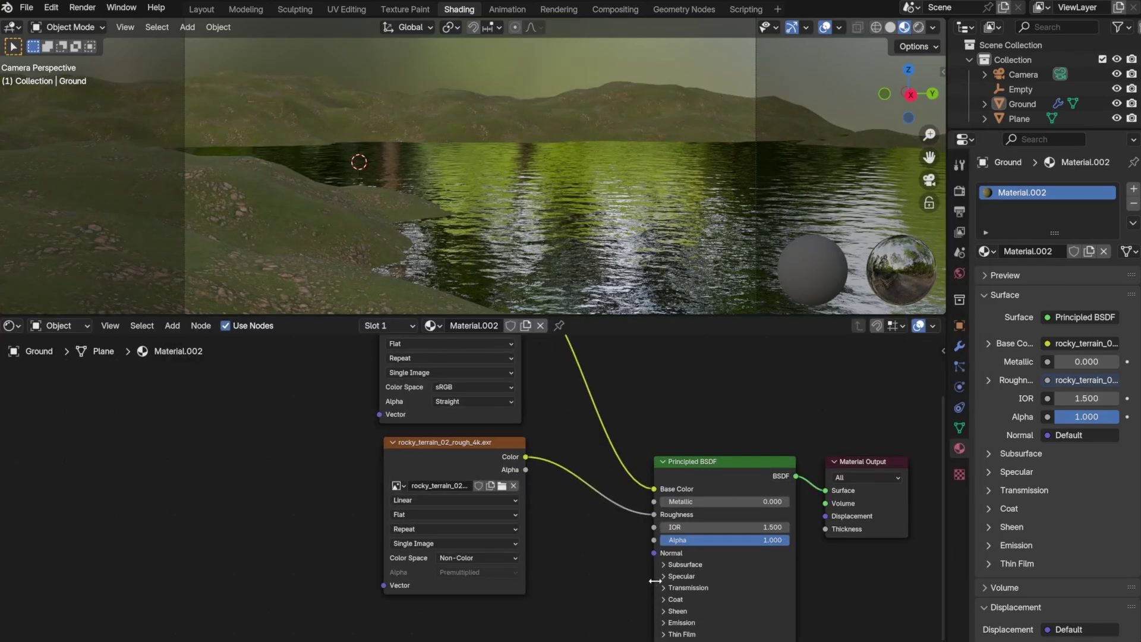
click(650, 564)
- Add an IOR Level image texture and a Normal Map node, and load the terrain textures
click(1047, 509)
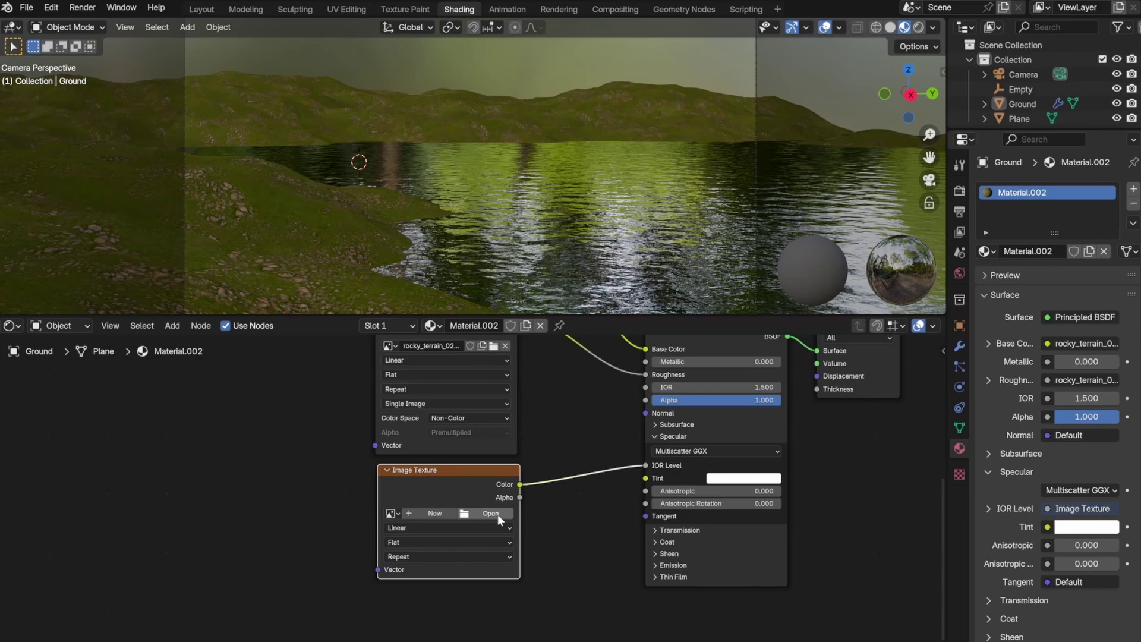
drag(645, 478, 594, 484)
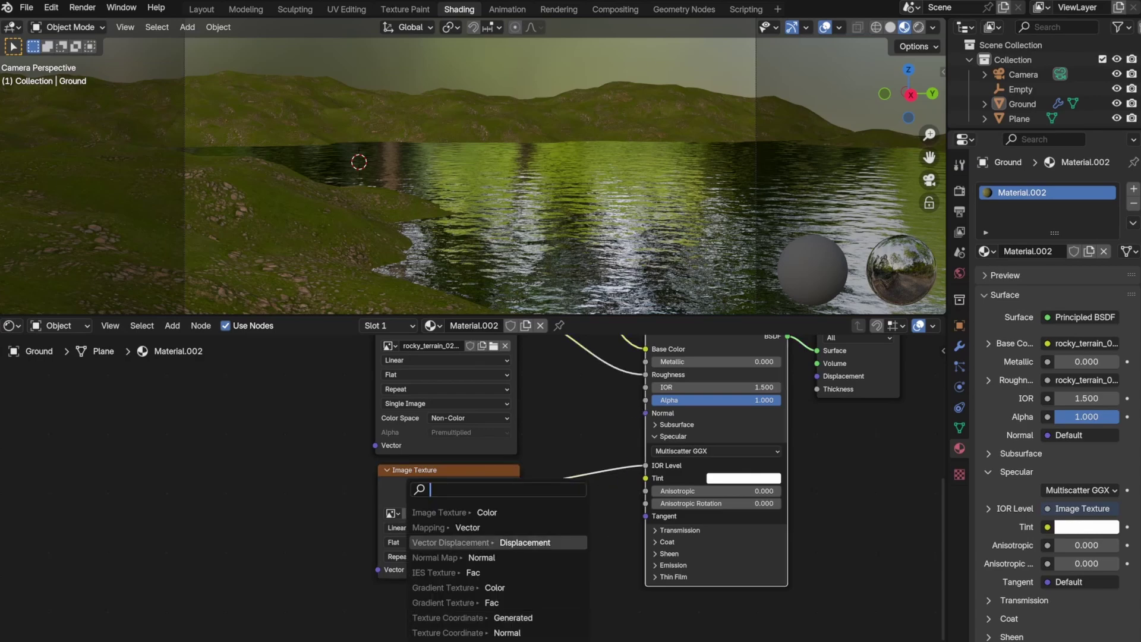
click(482, 557)
click(551, 612)
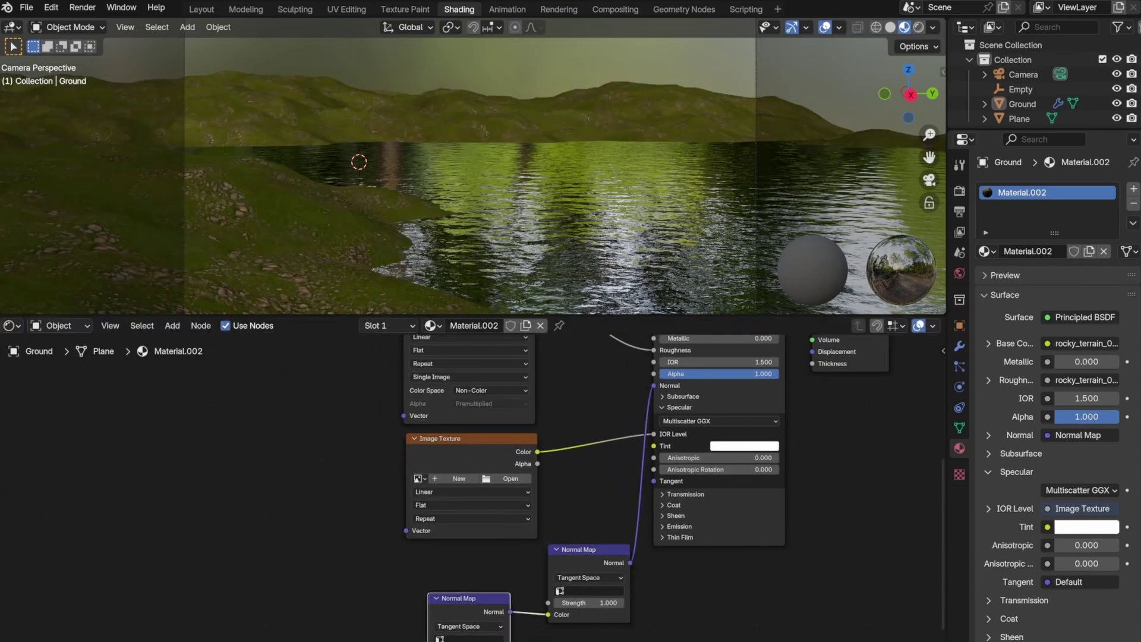
key(ctrl+shift+t)
click(741, 563)
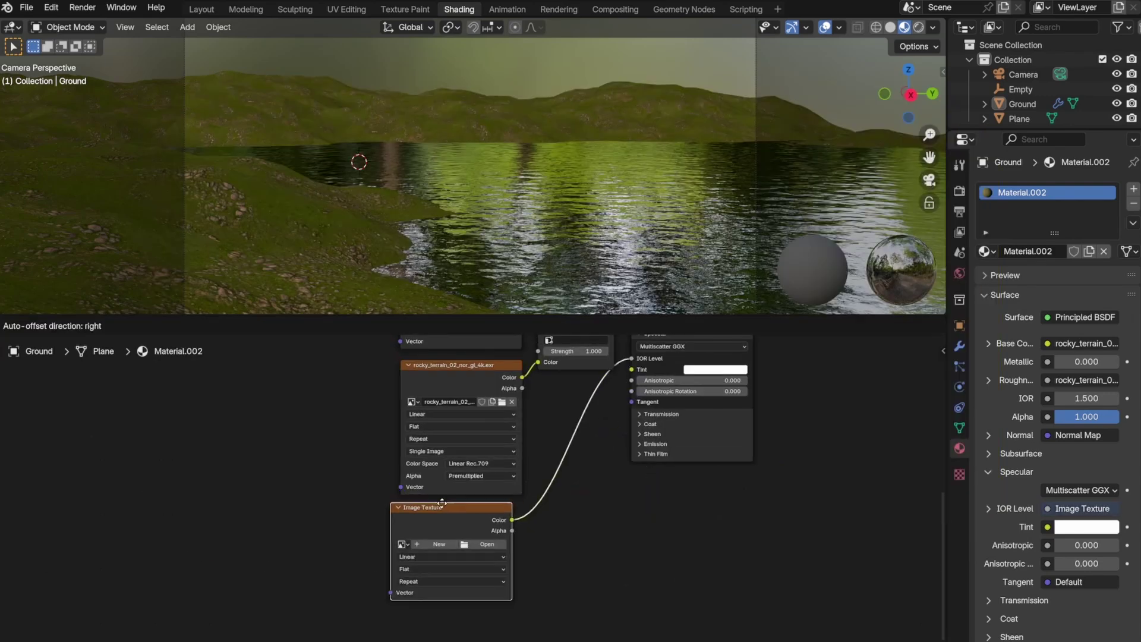
- Change an image node's alpha mode and add a Displacement node to the material output
click(486, 464)
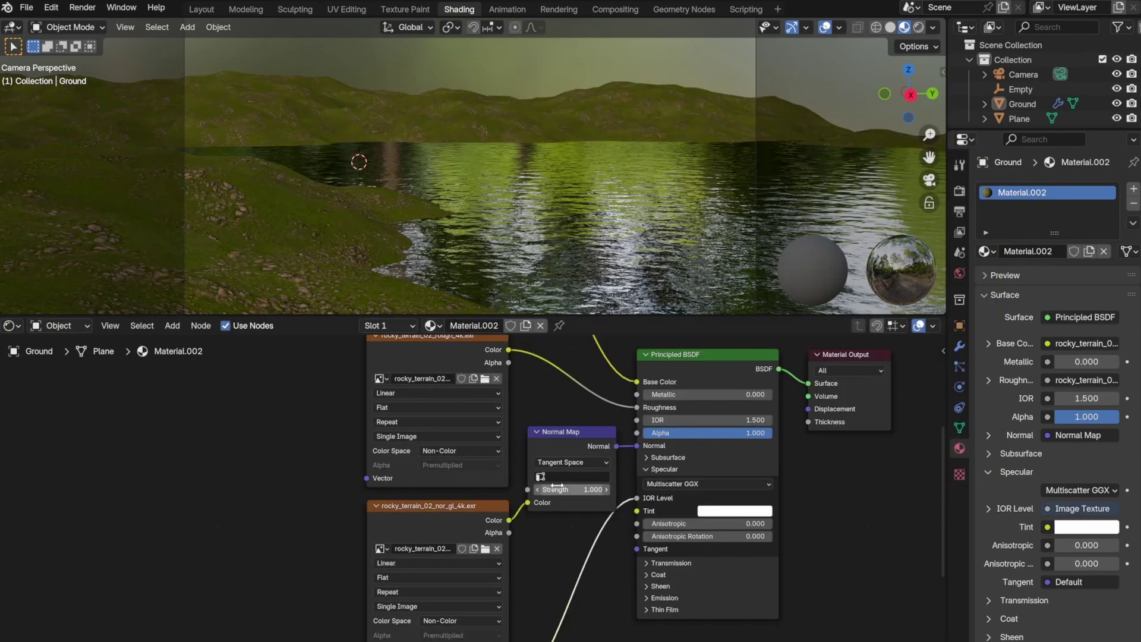
shift+scroll(491, 518, up, 4)
shift+scroll(553, 415, down, 4)
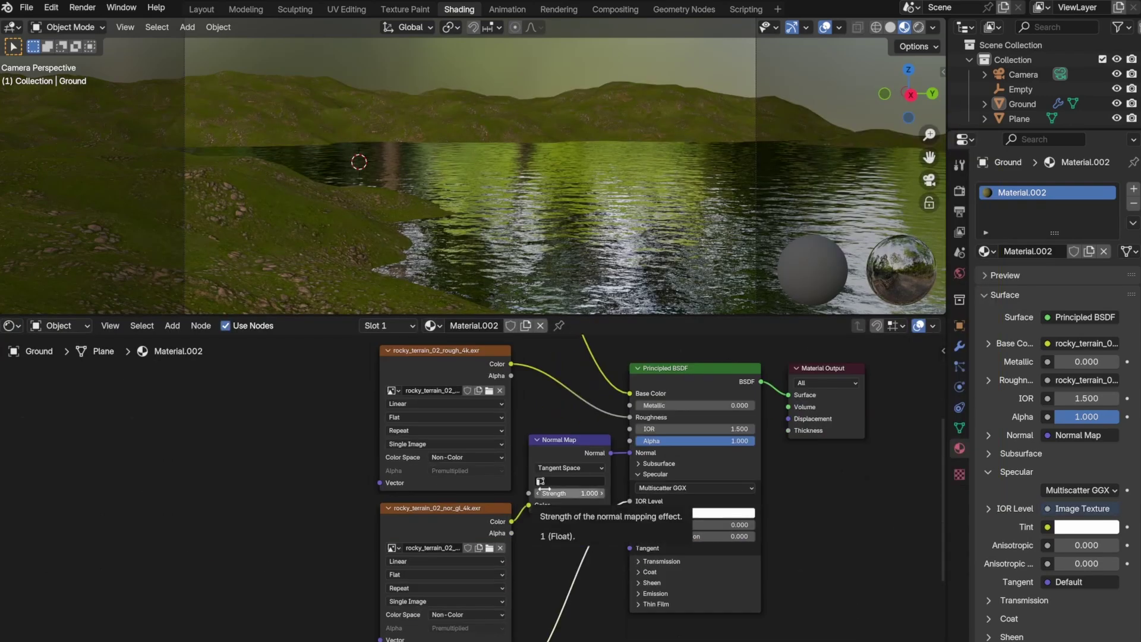
shift+scroll(474, 448, down, 4)
scroll(475, 453, down, 2)
drag(674, 530, 443, 489)
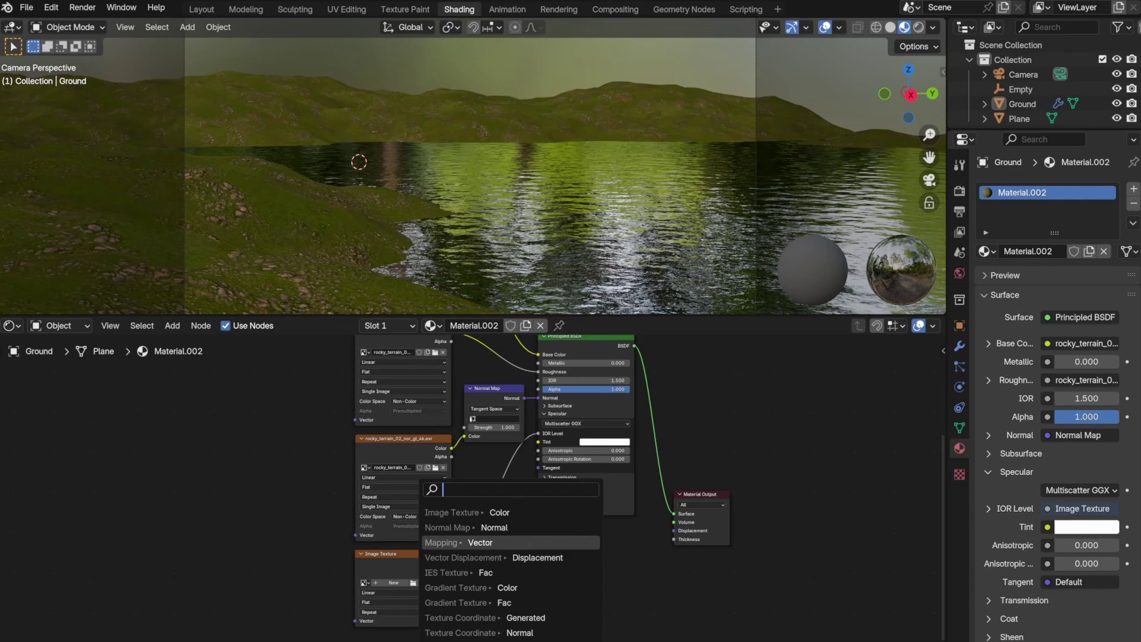
click(511, 542)
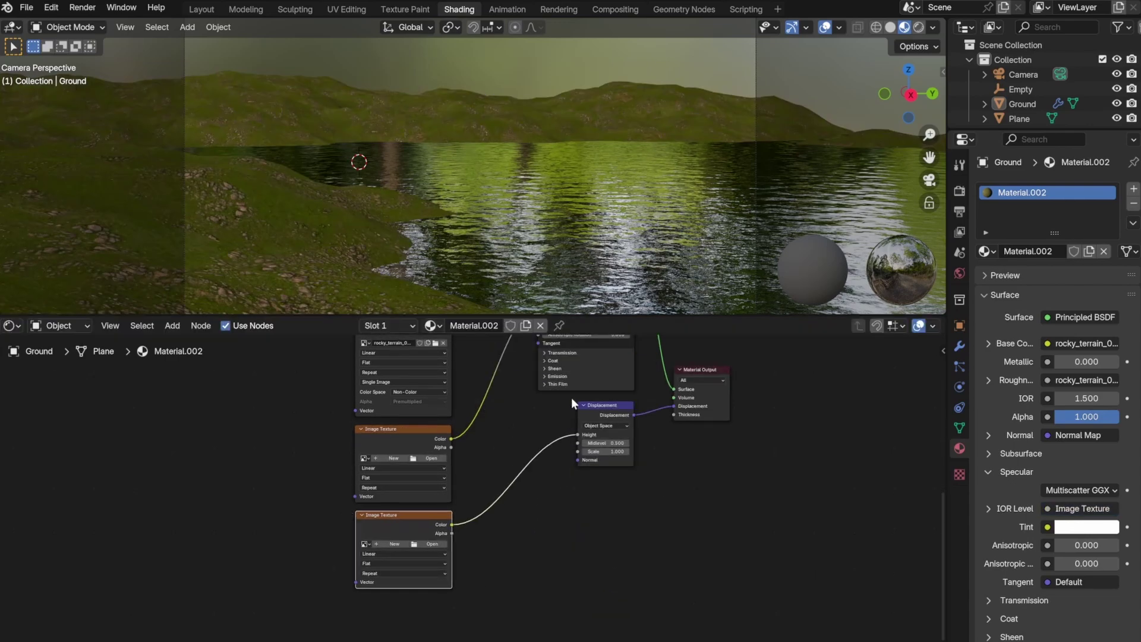
click(693, 413)
shift+scroll(535, 505, down, 4)
- Set the bottom image node's texture and colour space, and reposition the Material Output node
click(499, 551)
double_click(477, 212)
click(484, 600)
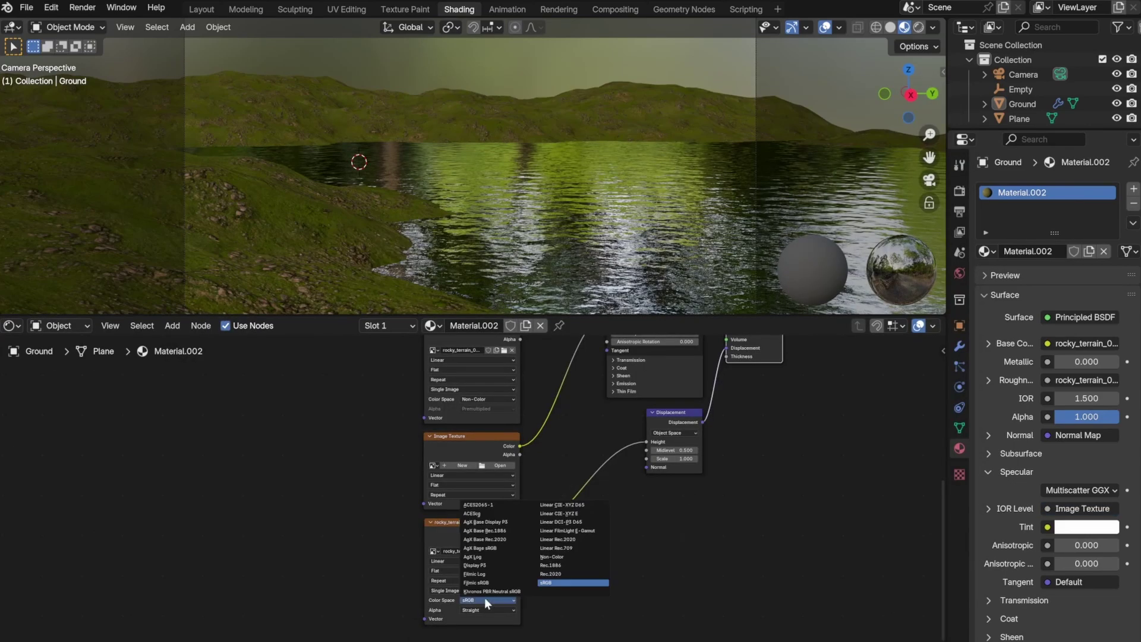
shift+scroll(497, 558, up, 2)
click(498, 519)
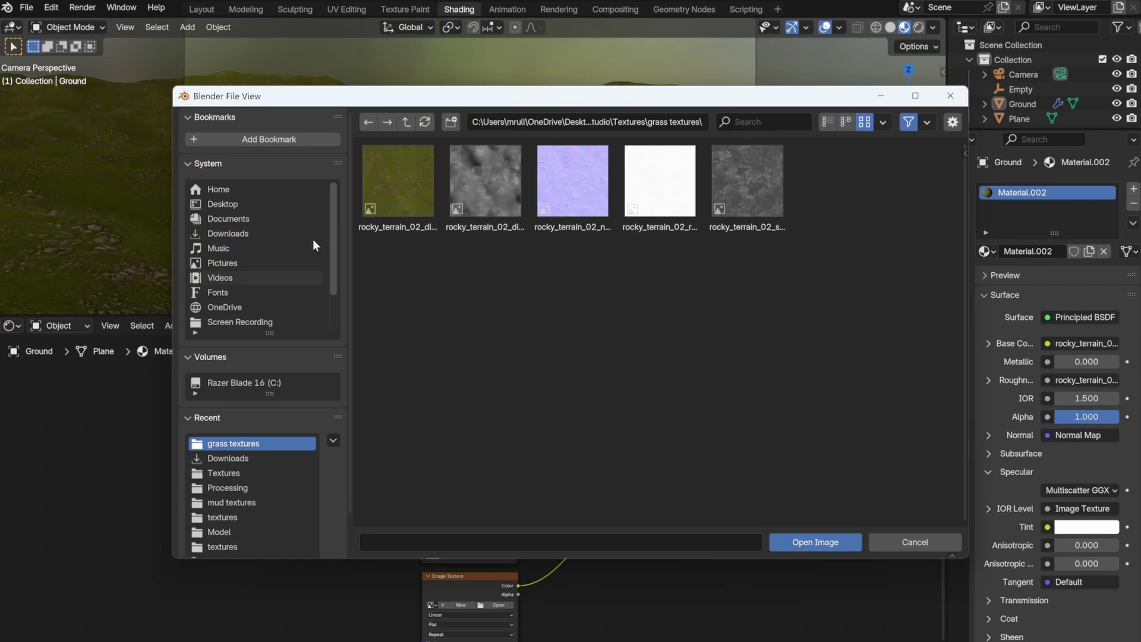
key(Escape)
scroll(540, 454, down, 1)
shift+scroll(540, 454, up, 2)
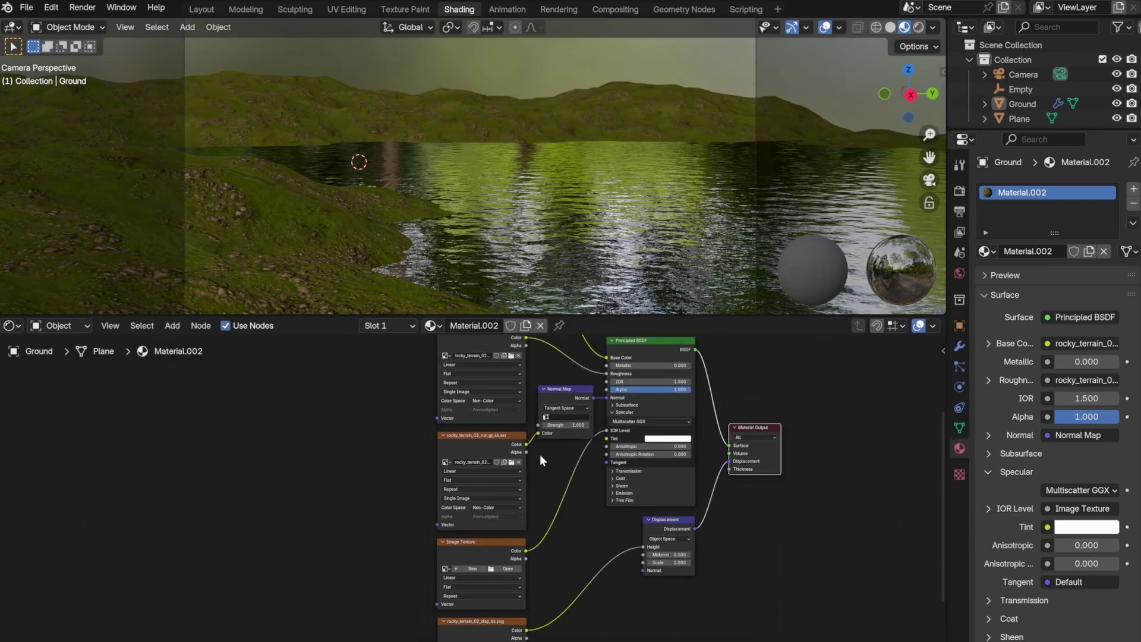
drag(740, 423, 728, 428)
shift+scroll(343, 472, up, 2)
shift+scroll(547, 525, down, 2)
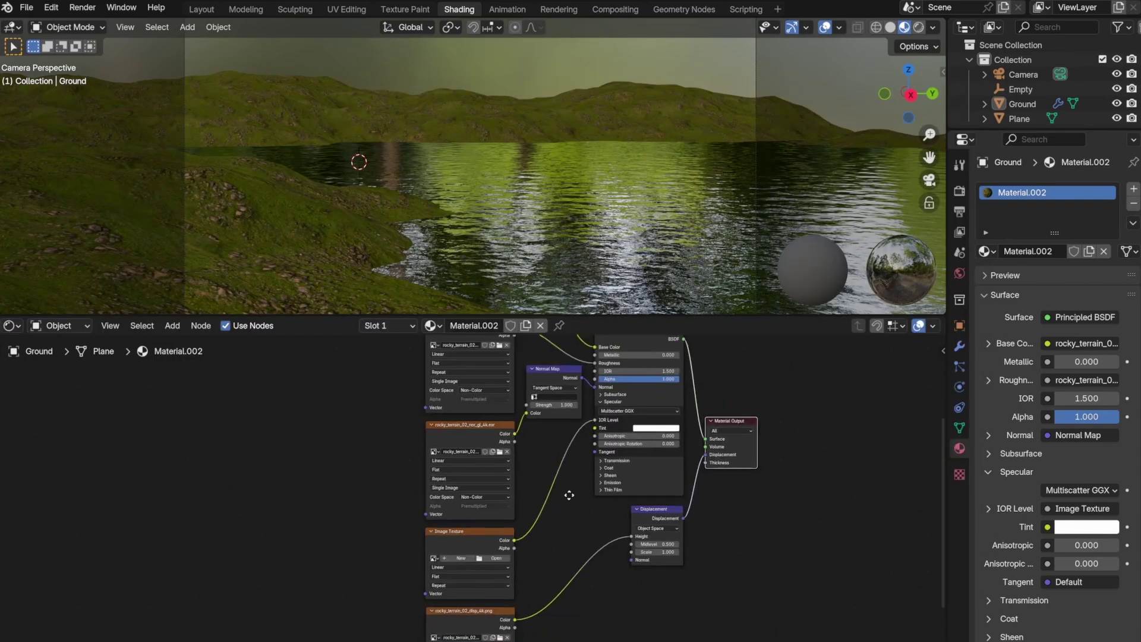
- Load rocky_terrain_02_spec into the IOR Level texture node as Non-Color data
click(497, 558)
click(487, 173)
click(815, 542)
shift+scroll(523, 535, down, 1)
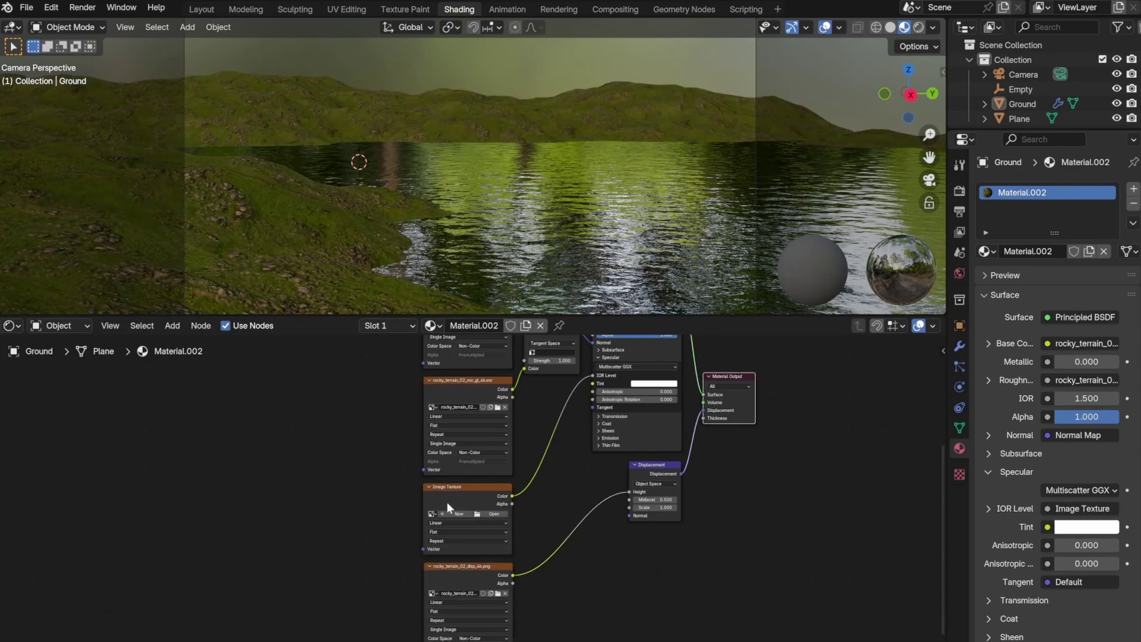
click(447, 502)
key(Escape)
shift+scroll(496, 545, down, 2)
click(481, 510)
click(501, 553)
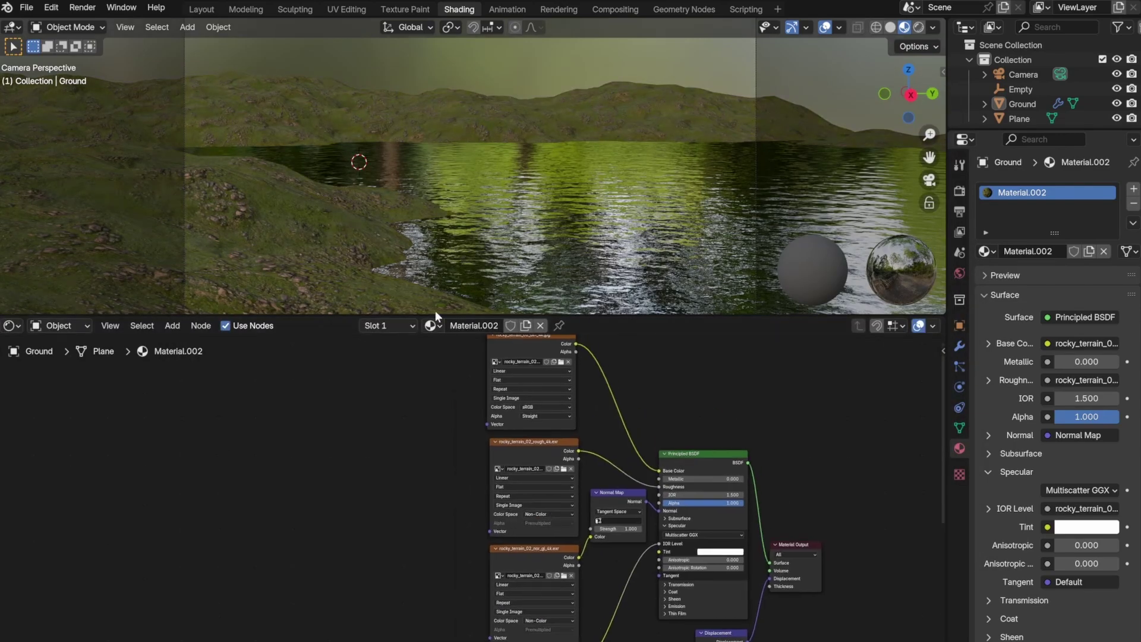
drag(435, 316, 541, 64)
middle_drag(261, 242, 270, 246)
- Render the lake scene, then give the Ground a Hair particle system rendering as Object
key(F12)
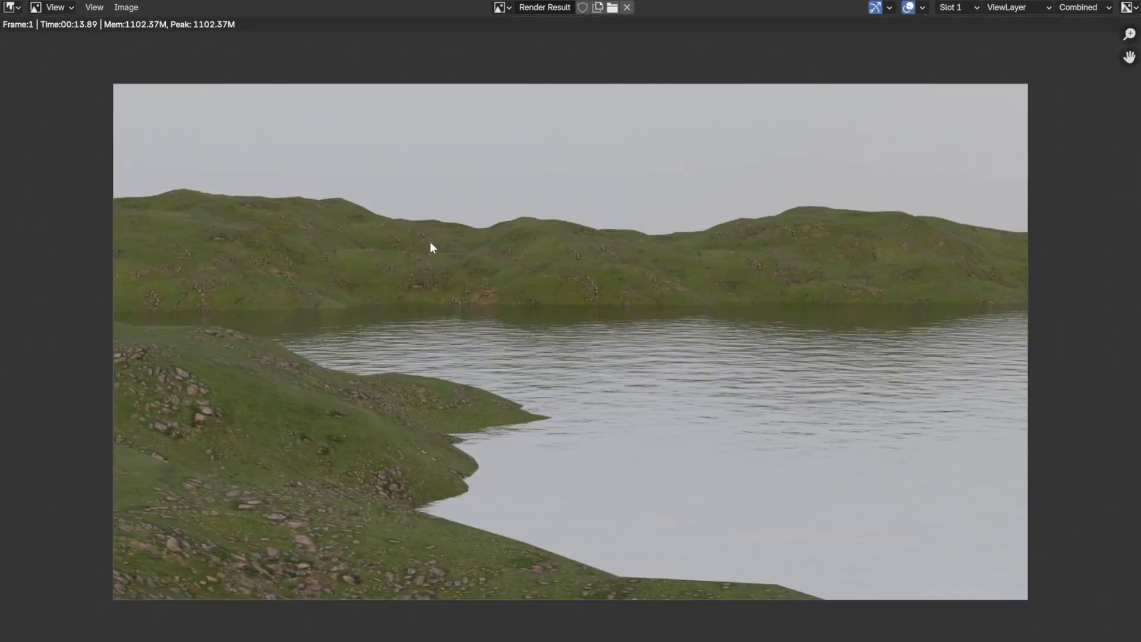
key(Escape)
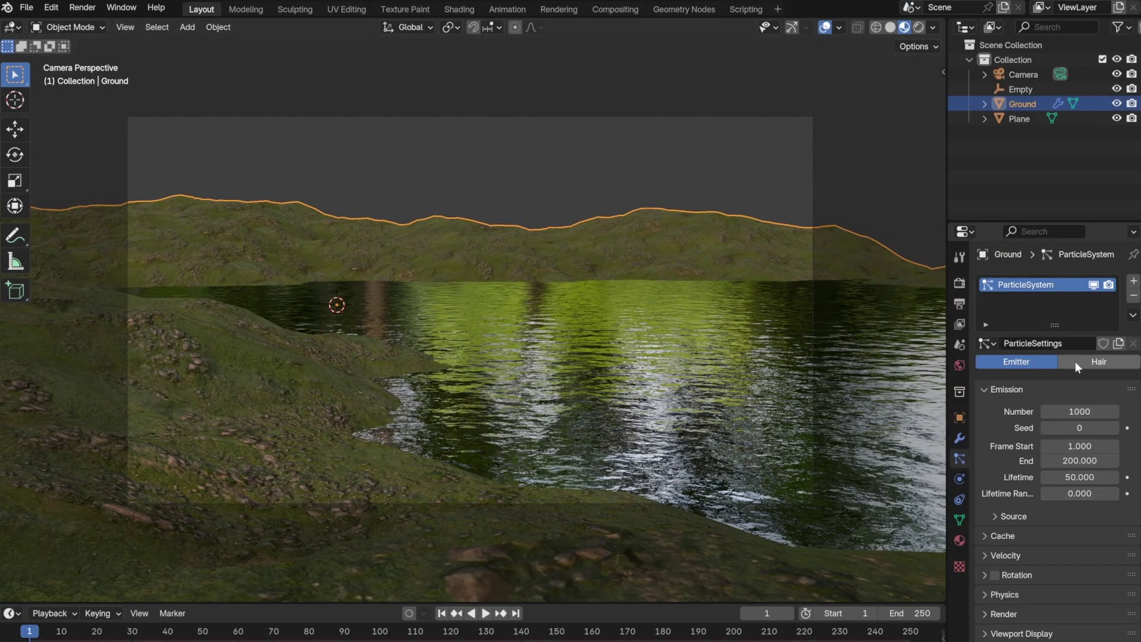
click(1082, 364)
click(998, 487)
scroll(998, 484, down, 6)
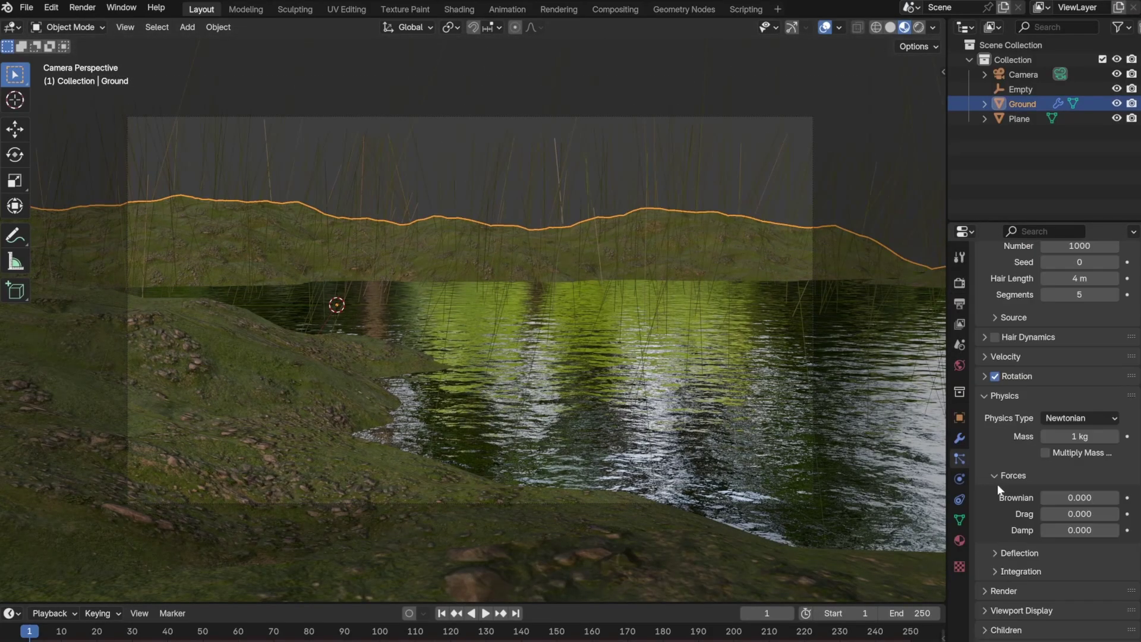
click(984, 291)
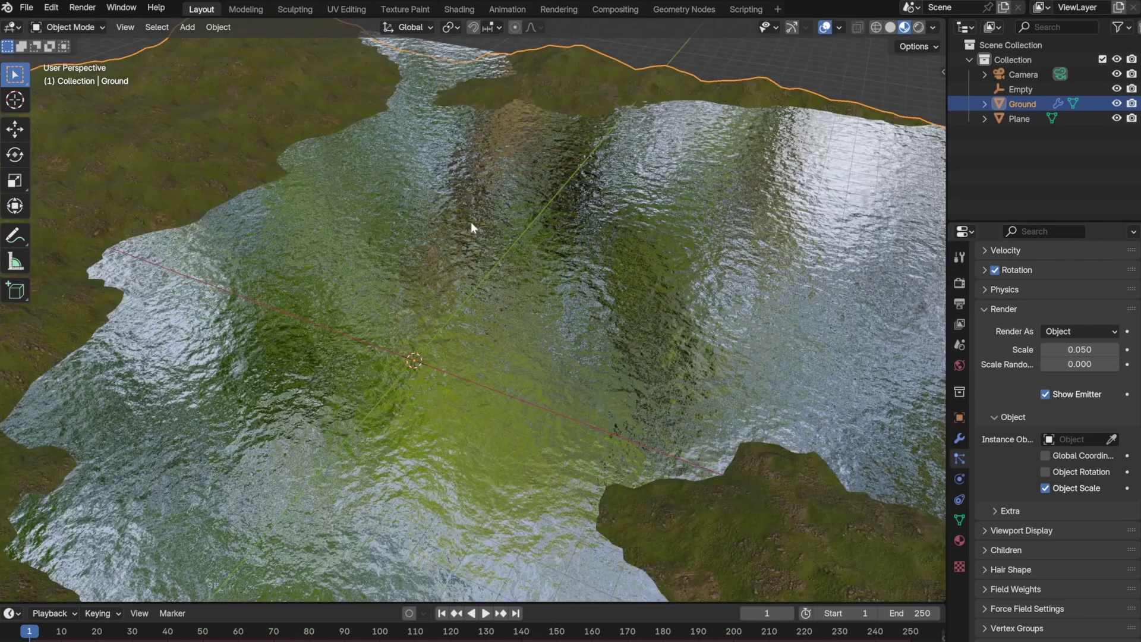
- Append the grass_medium_01 models from the Poly Haven grass .blend file
click(26, 7)
click(60, 144)
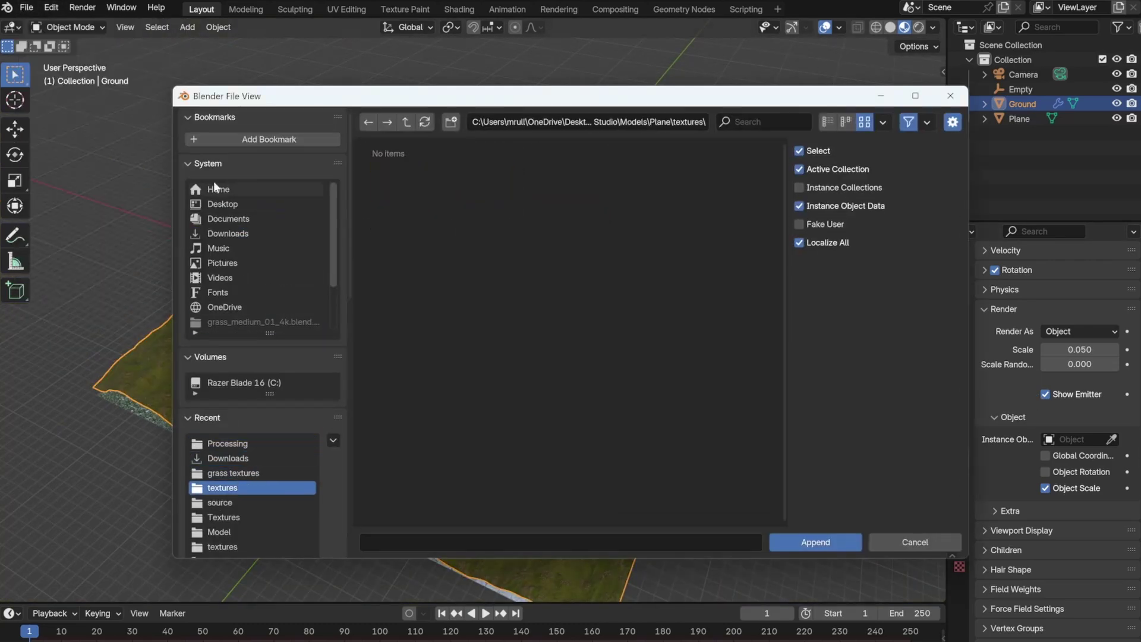
click(223, 204)
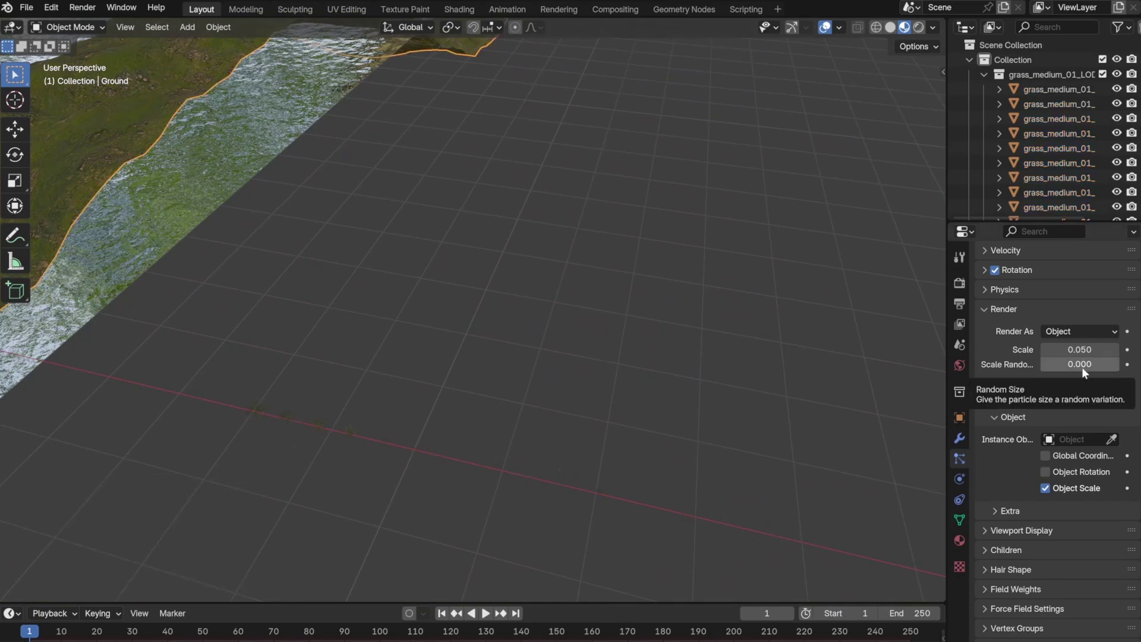
- Render the hair as the grass collection and expand the particle vertex group settings
click(1070, 439)
click(1081, 331)
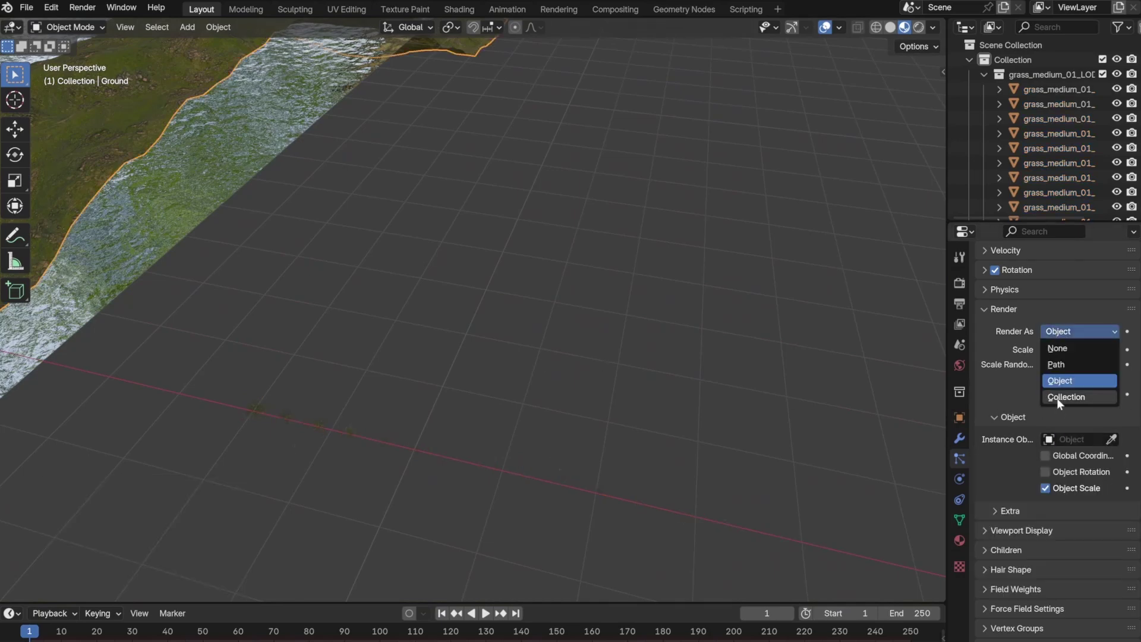
click(1057, 398)
scroll(1083, 360, down, 3)
scroll(1083, 360, down, 3)
click(1018, 512)
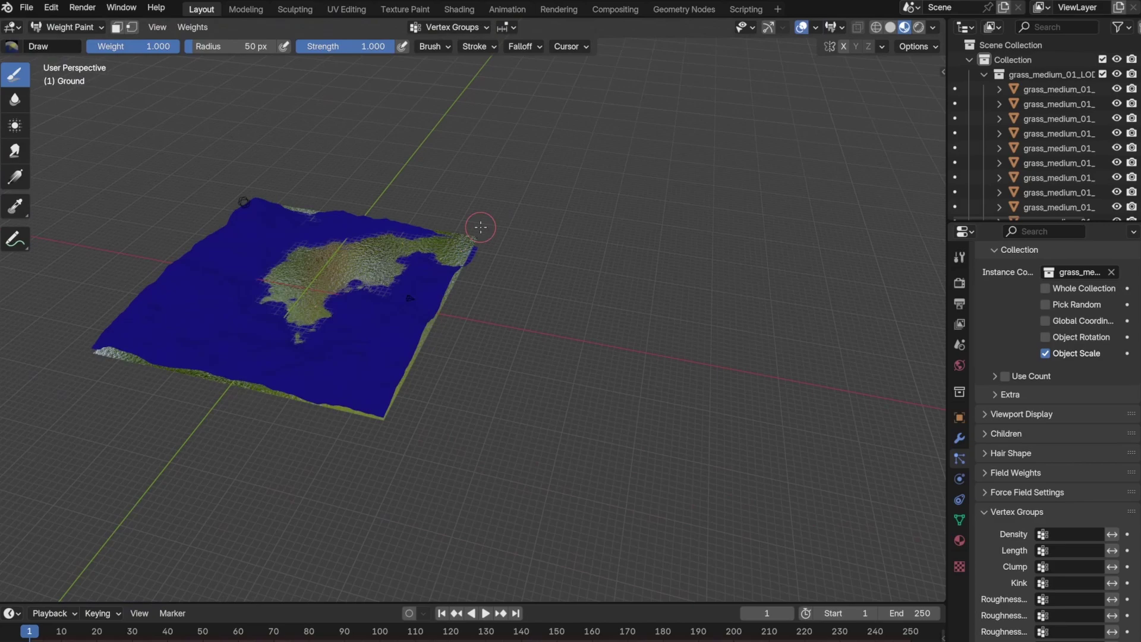
- Weight paint patches along the shoreline and softly onto the far hillsides
middle_drag(392, 307, 681, 306)
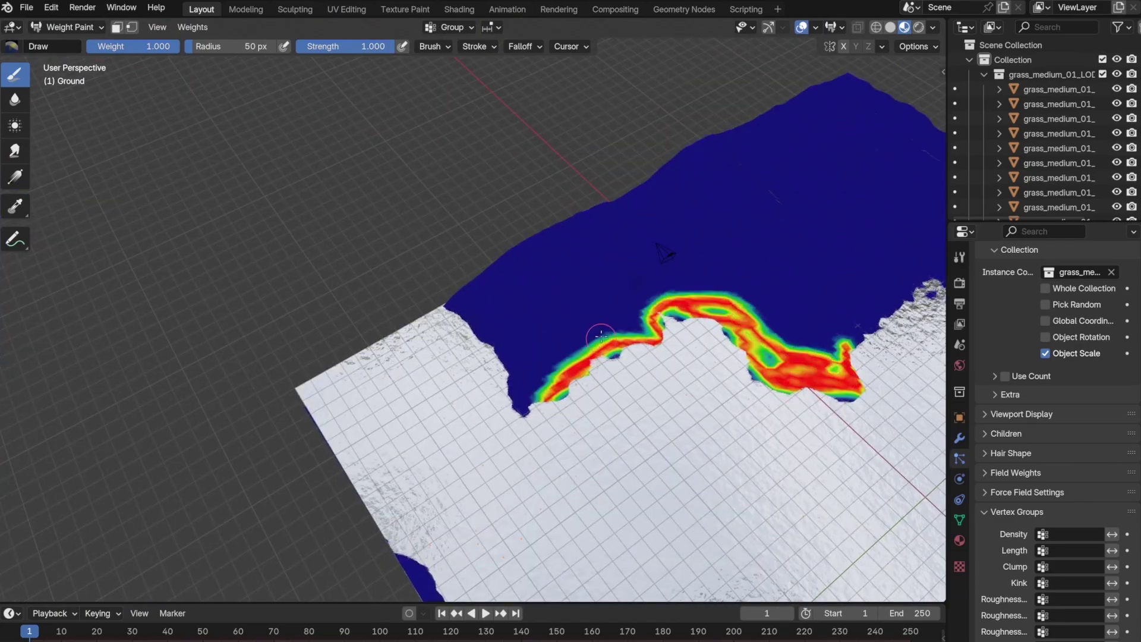
key(ctrl+z)
drag(738, 279, 646, 315)
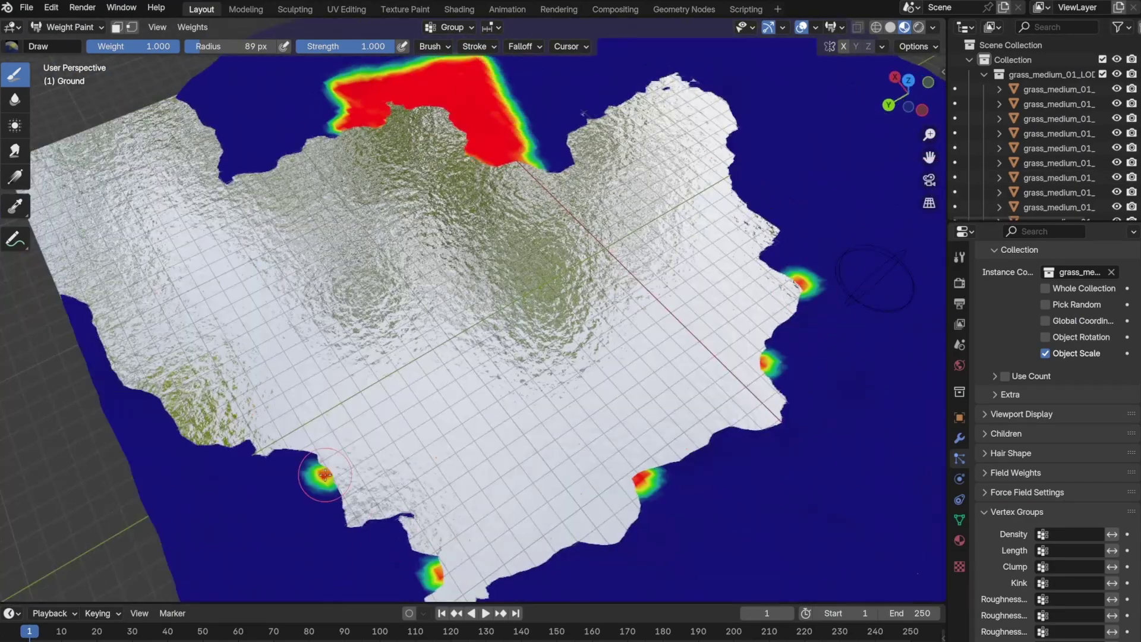
click(929, 179)
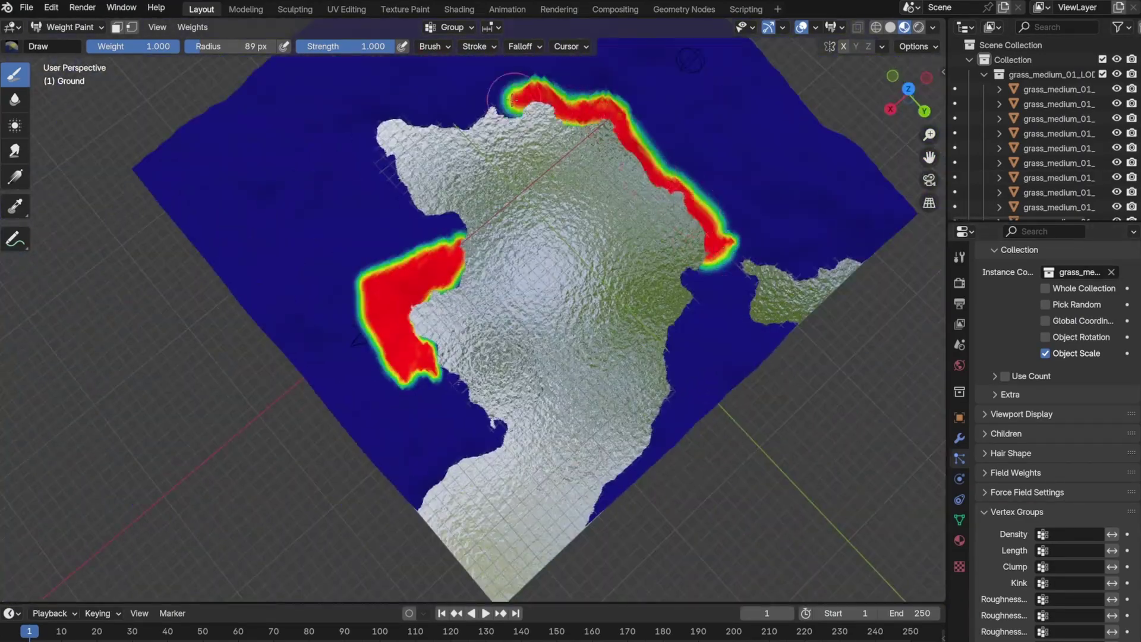
scroll(416, 71, down, 1)
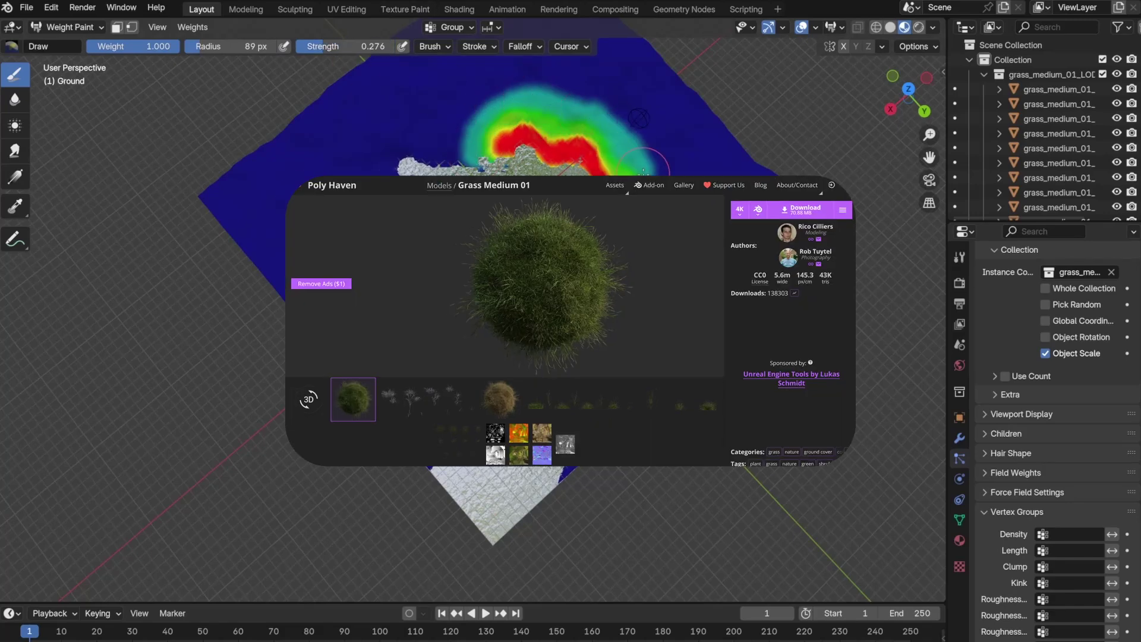
key(shift+f)
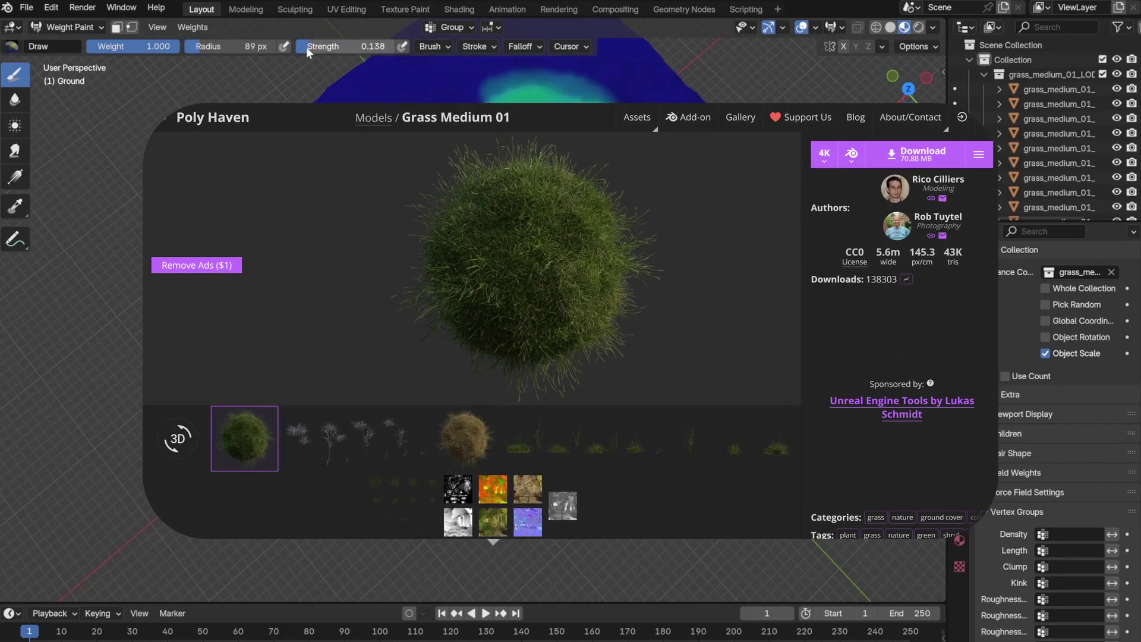
drag(487, 71, 736, 223)
key(KP_0)
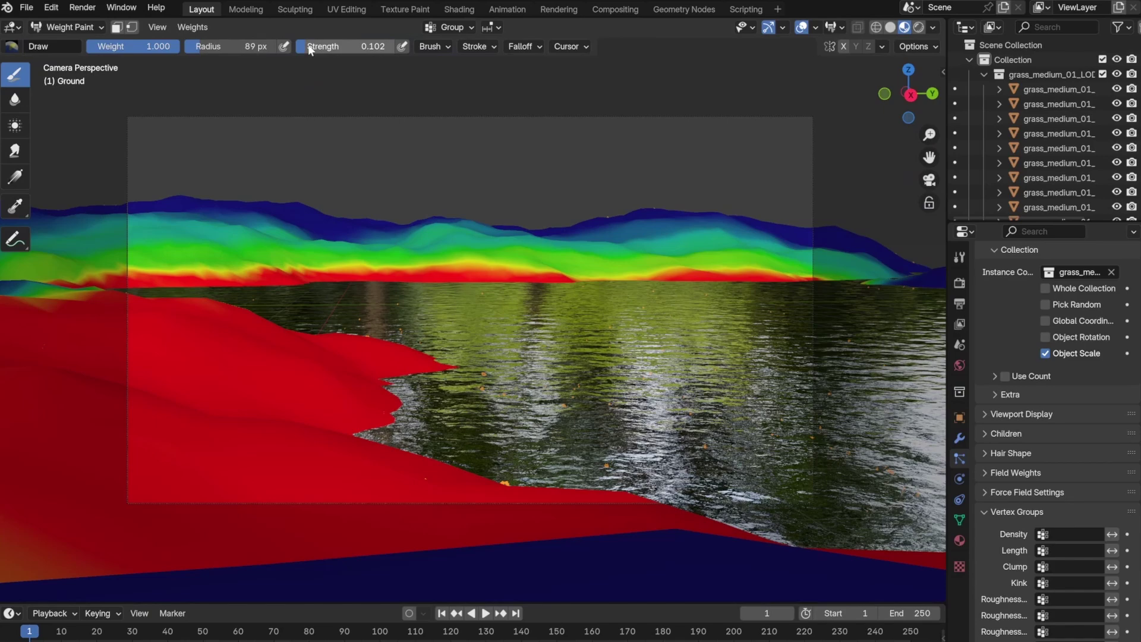
key(KP_0)
key(KP_0)
key(KP_0)
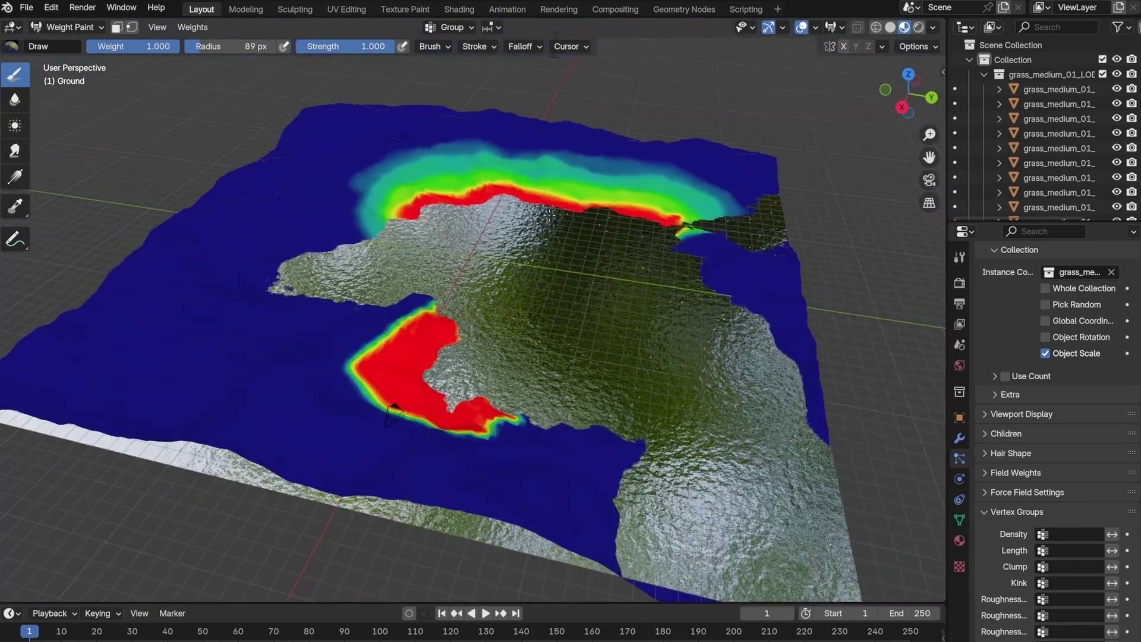
click(67, 27)
- In Object Mode, switch the grass to Interpolated children with 100 render children and render
click(71, 44)
scroll(987, 499, down, 5)
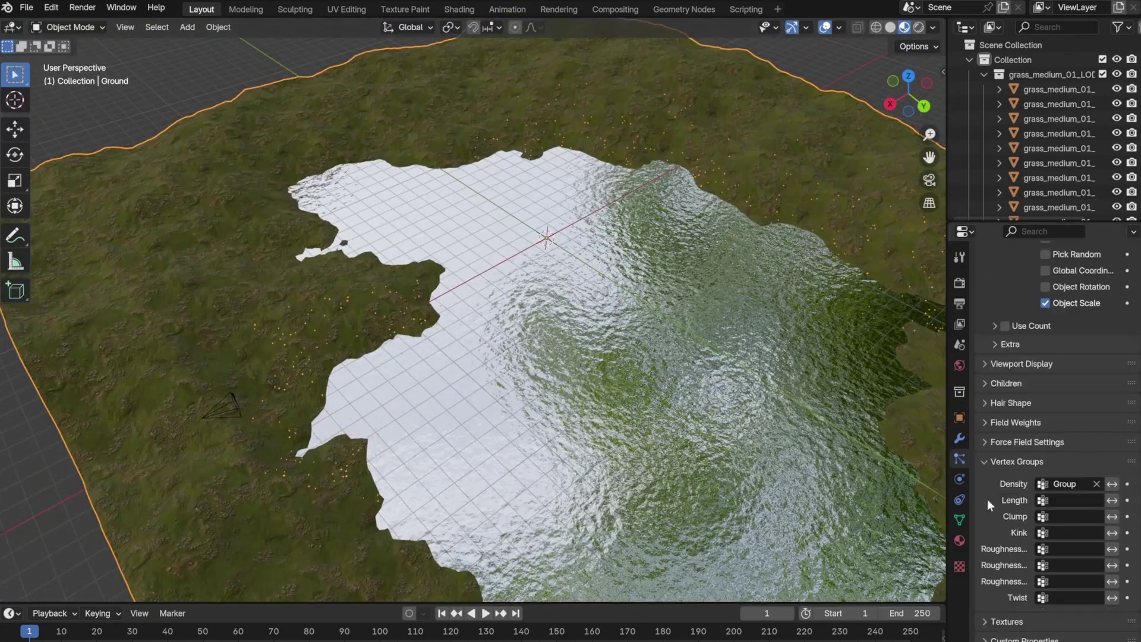
click(985, 444)
click(1109, 405)
key(F12)
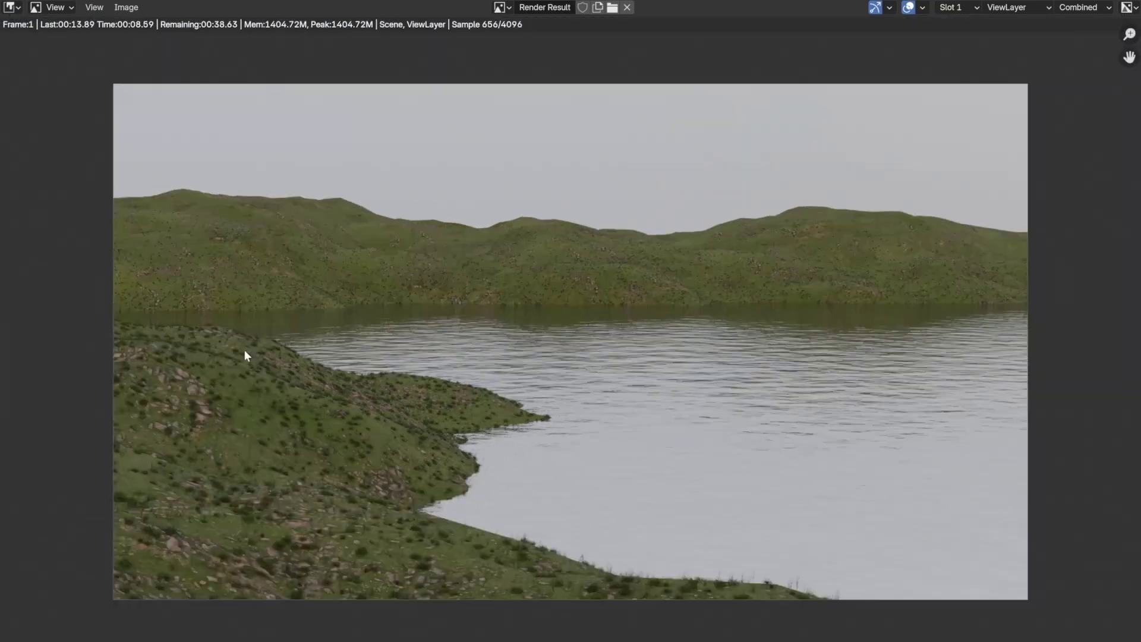
key(Escape)
click(1080, 438)
key(Return)
click(70, 7)
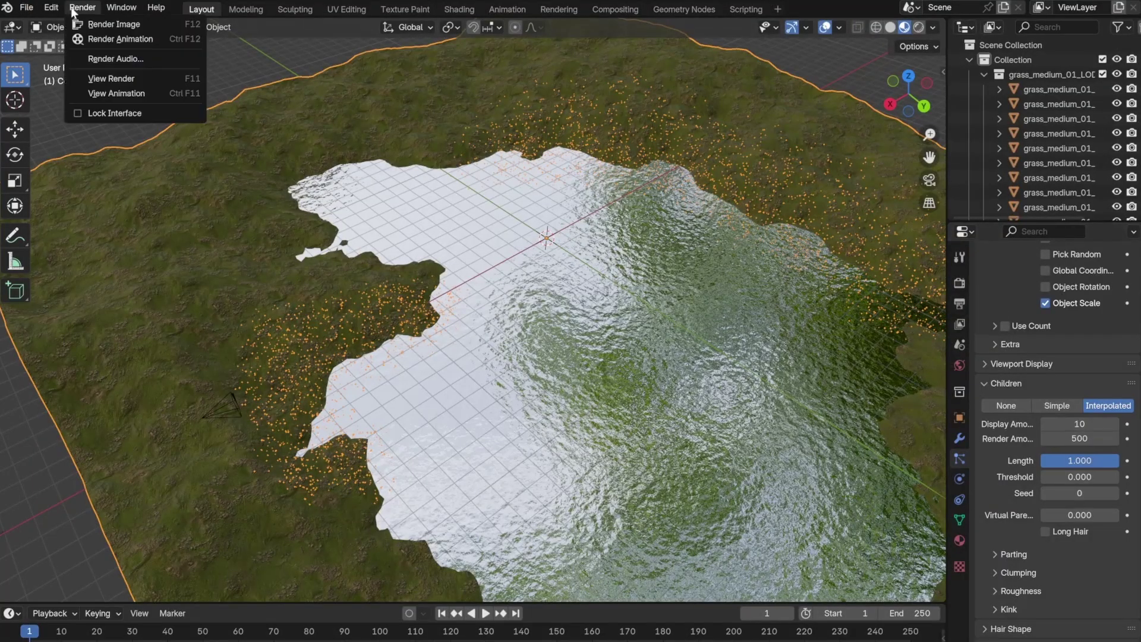
click(104, 23)
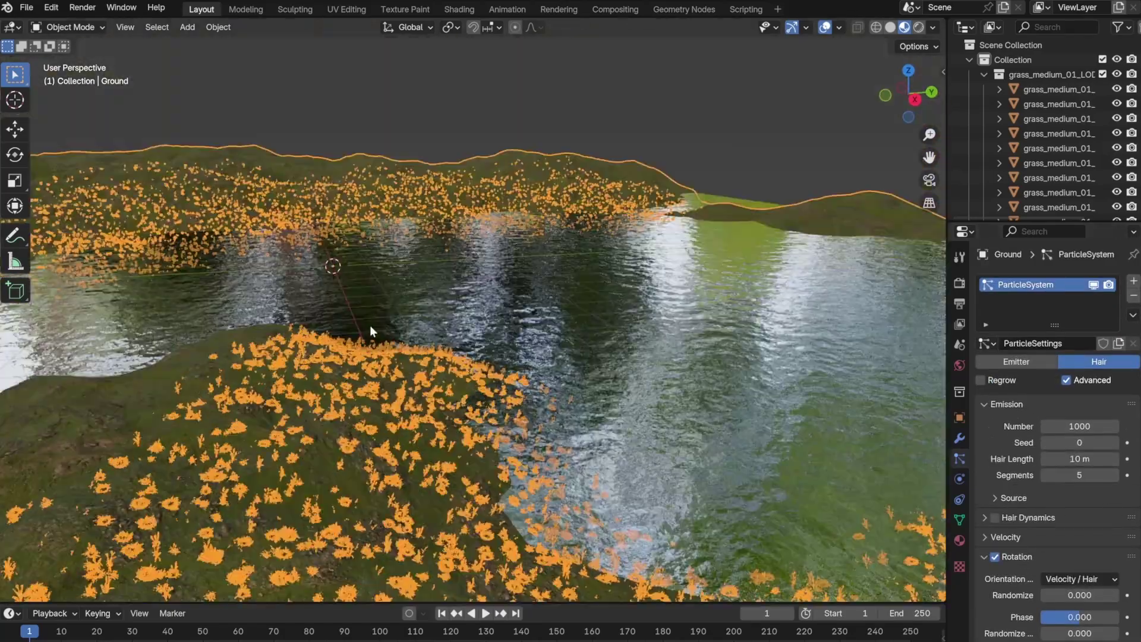
- Orient the grass instances to Global Z and re-render the scene from the camera
click(1080, 519)
click(1035, 359)
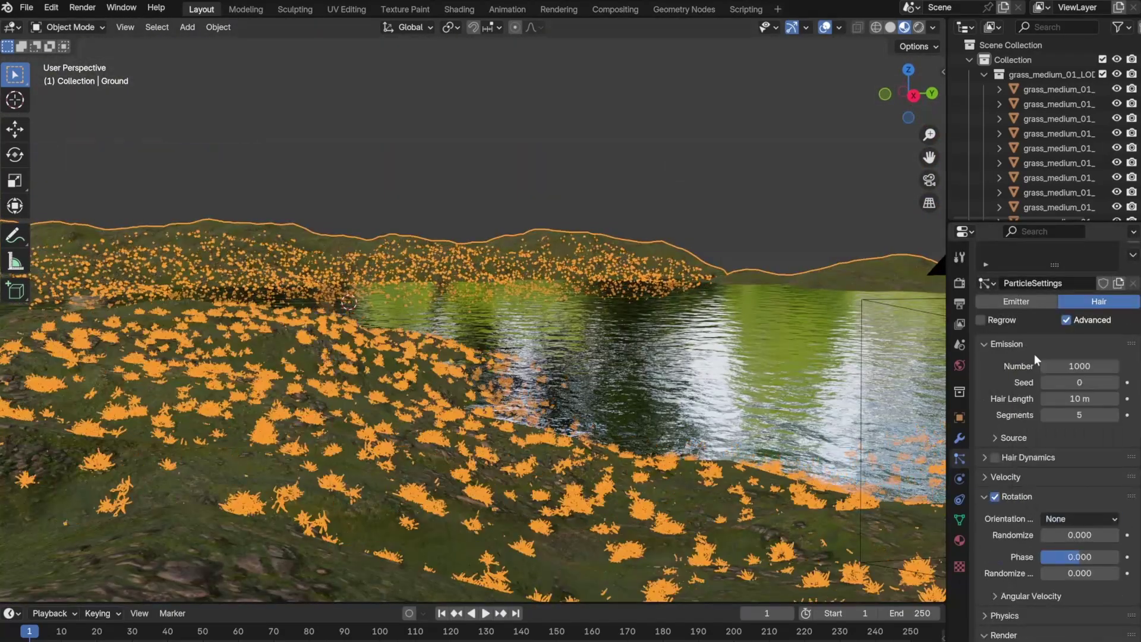
click(1079, 519)
click(1034, 457)
key(F12)
mouse_move(546, 1)
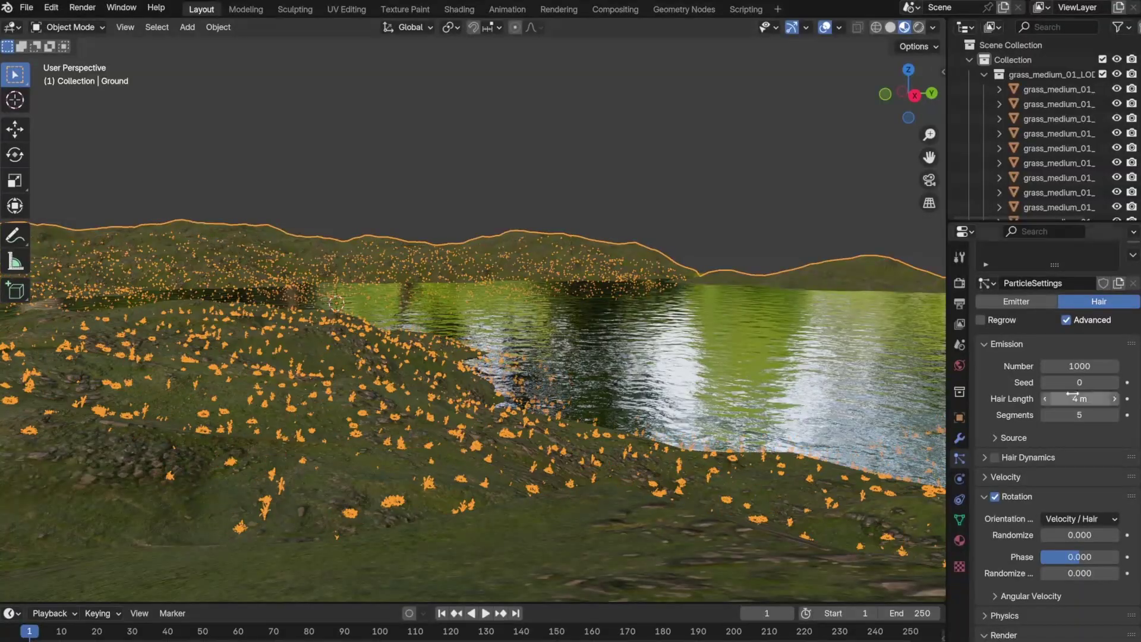
scroll(1058, 416, down, 4)
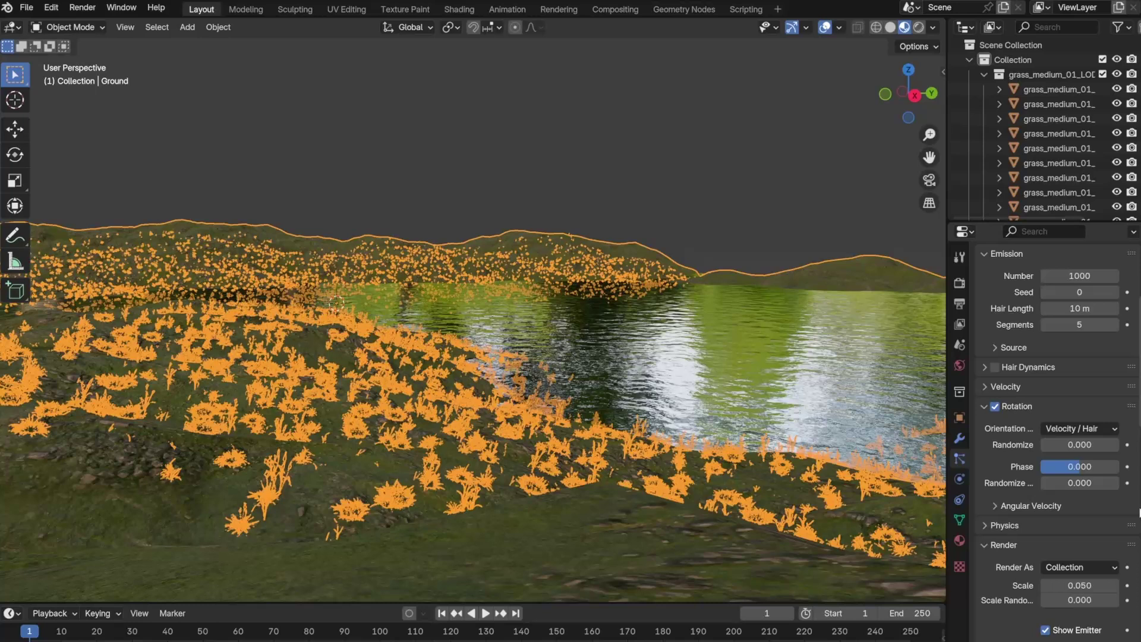
scroll(1139, 513, down, 15)
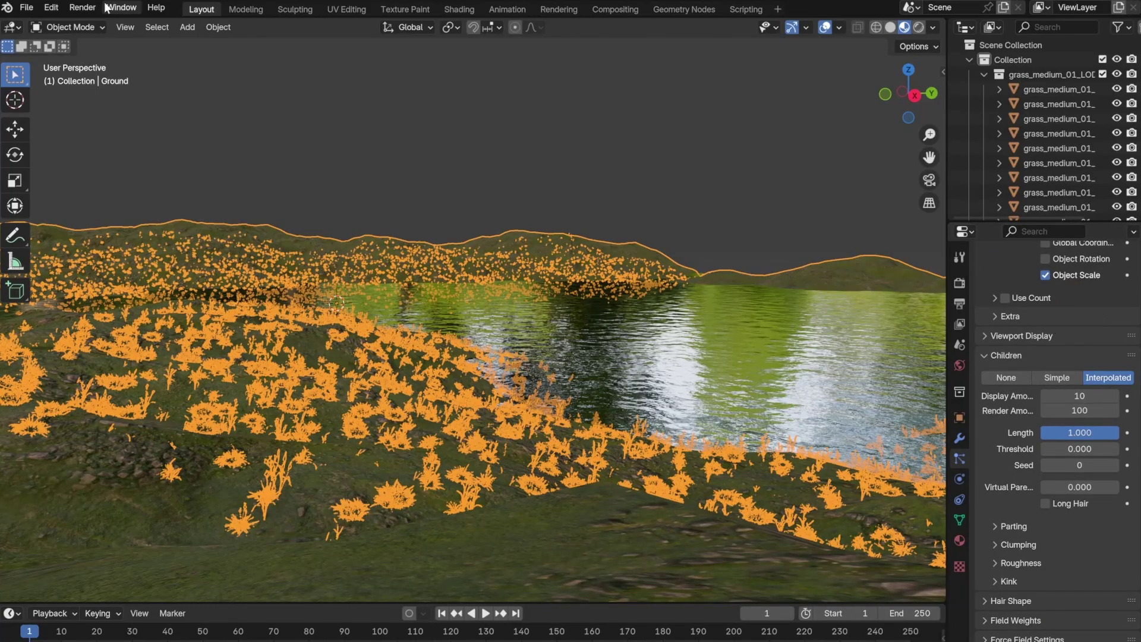
key(F12)
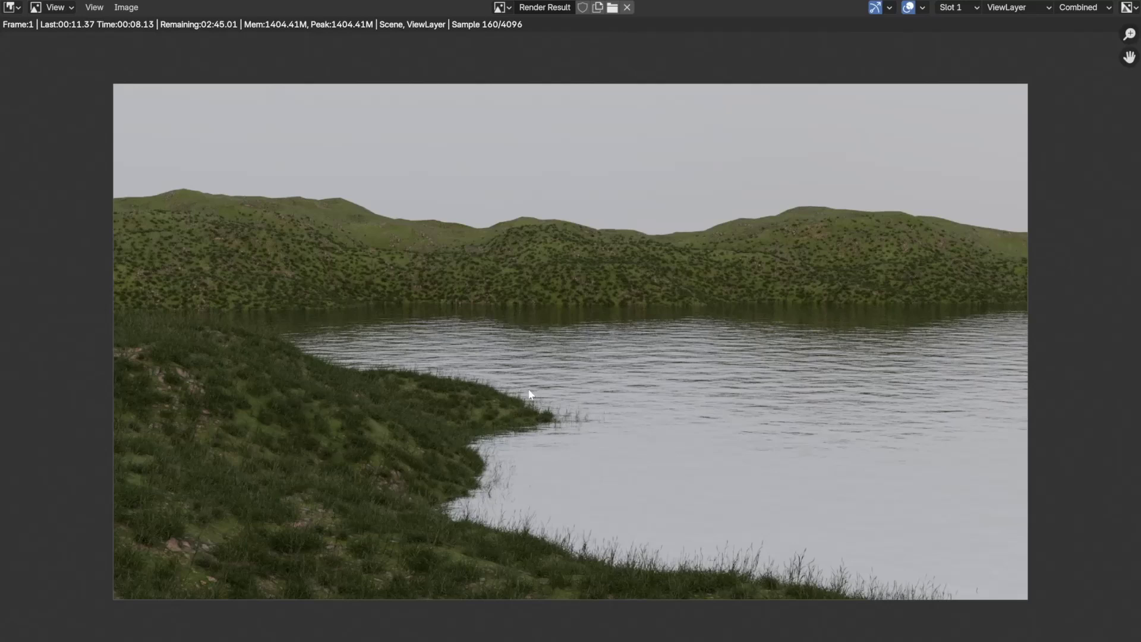
scroll(516, 437, up, 3)
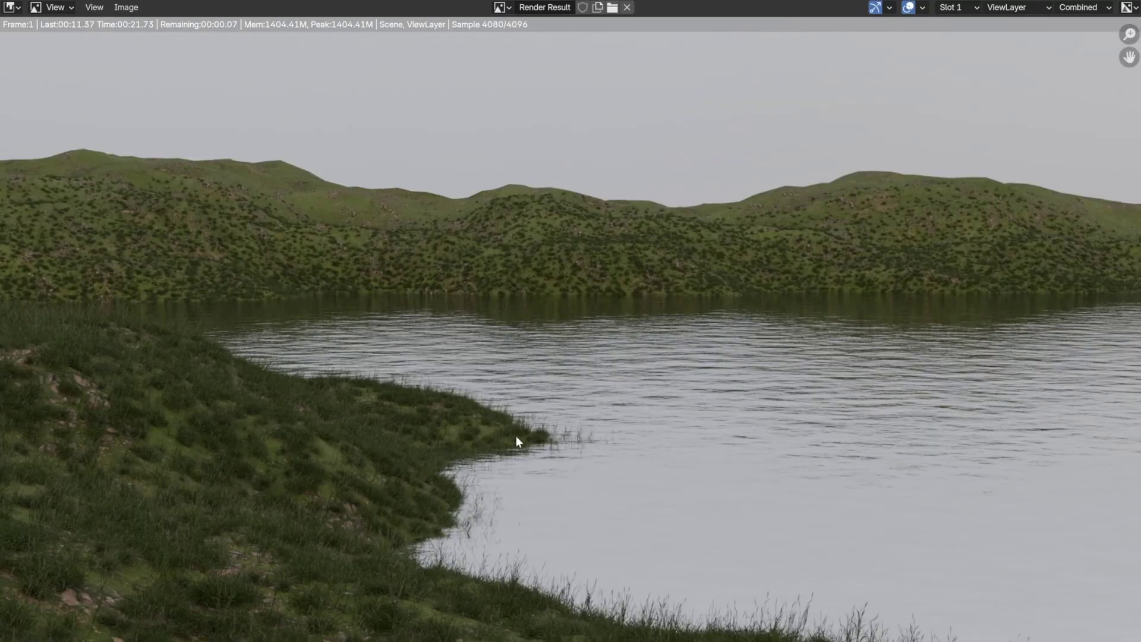
scroll(454, 272, down, 3)
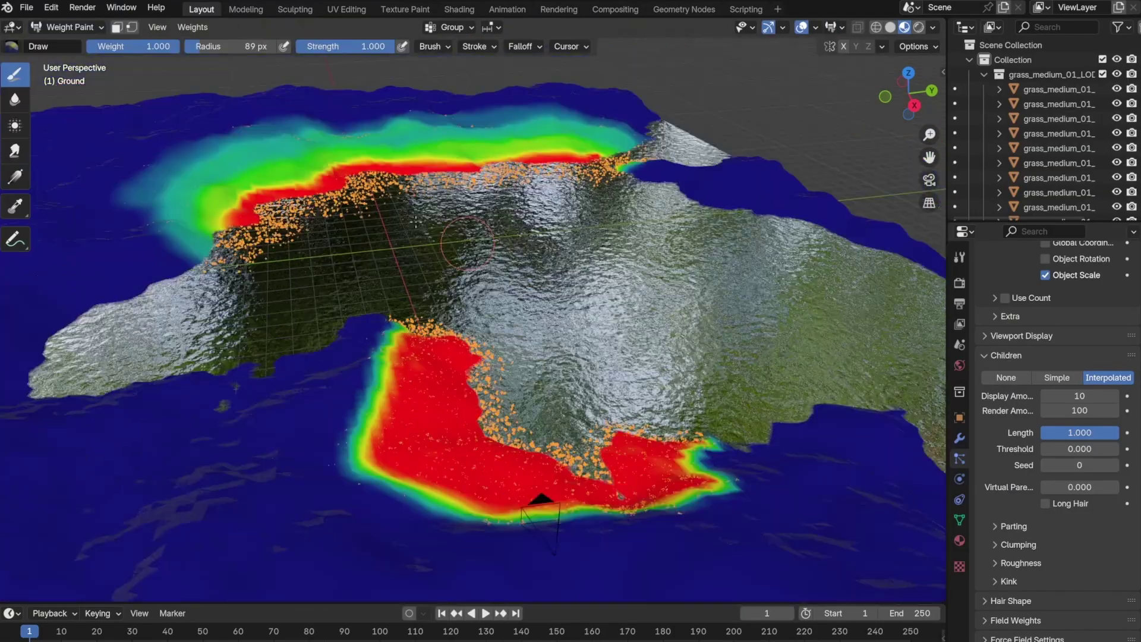
- Thin the shoreline grass with the Subtract weight brush and render to check the result
click(12, 46)
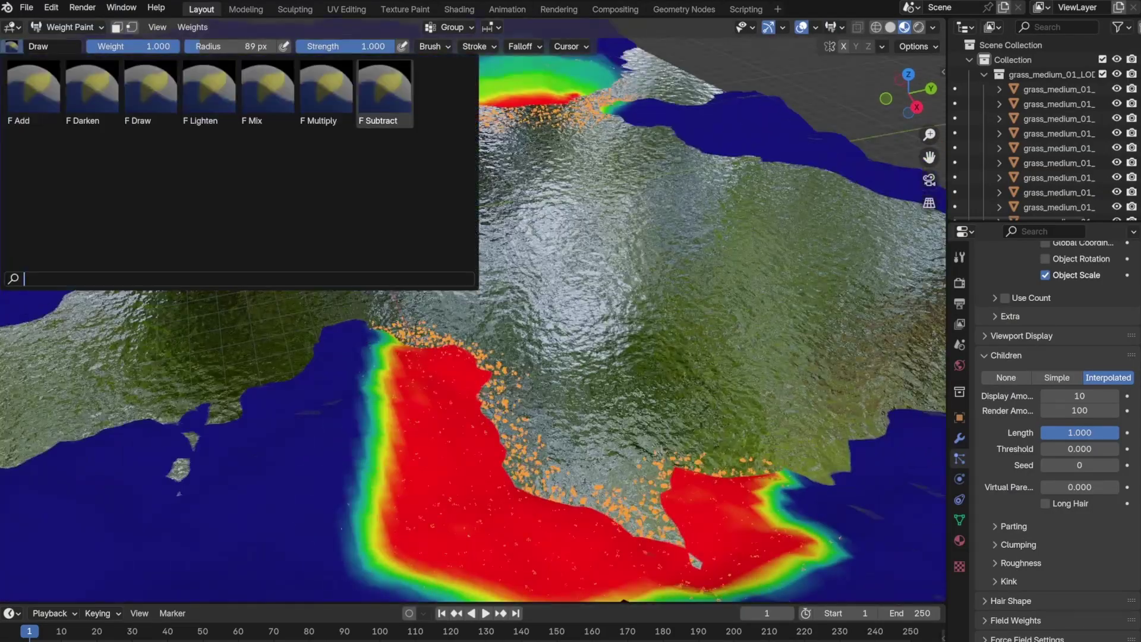
click(395, 92)
scroll(256, 196, down, 3)
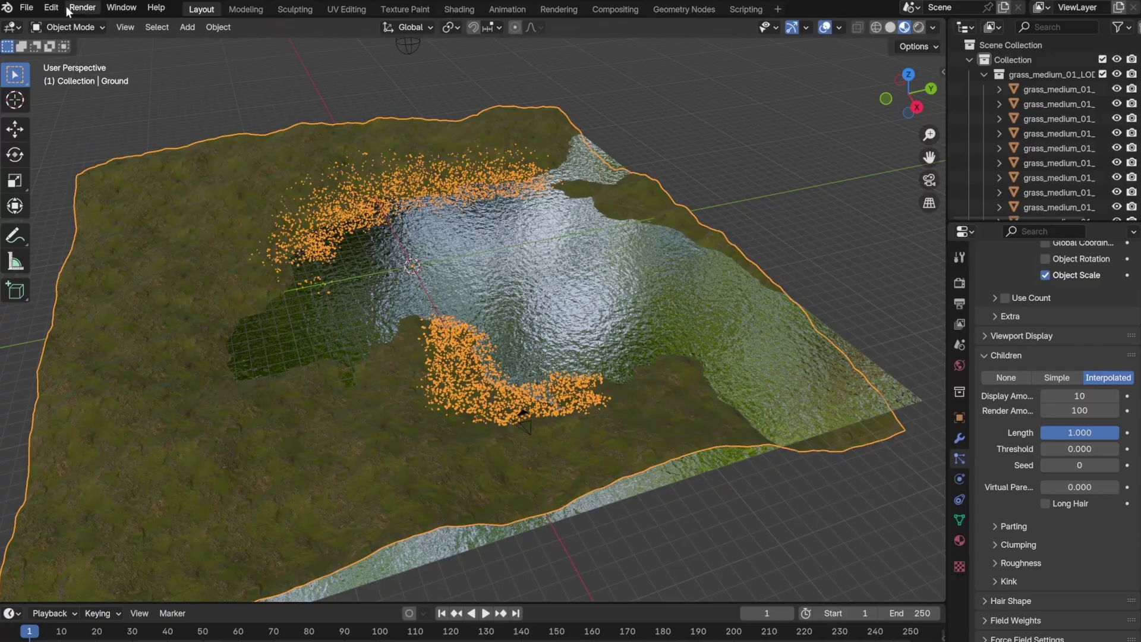
key(F12)
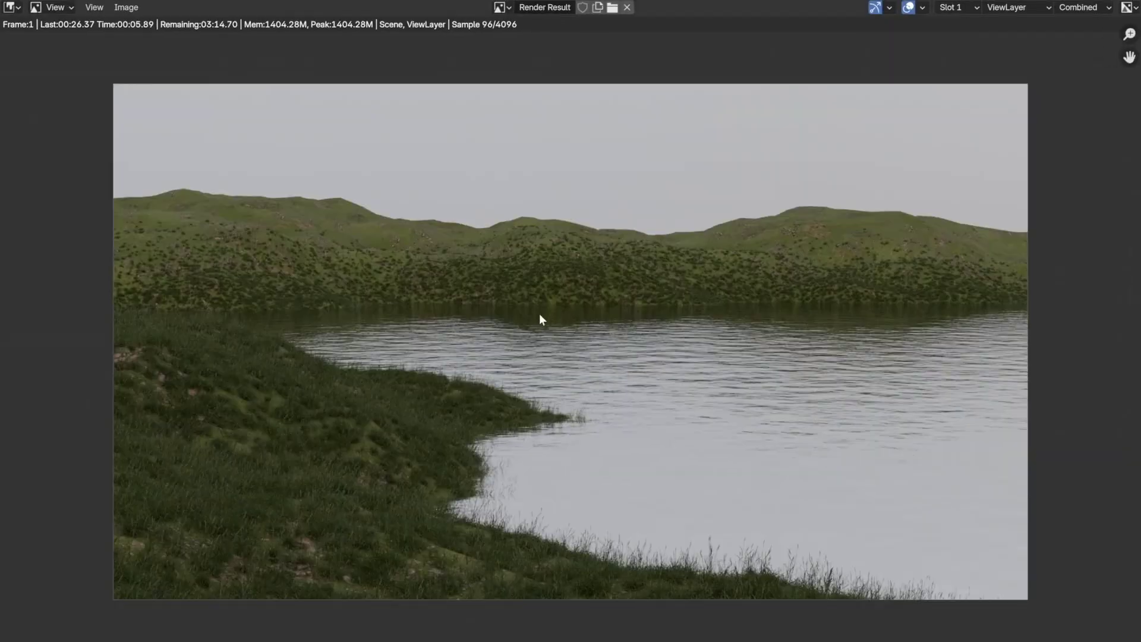
mouse_move(1097, 1)
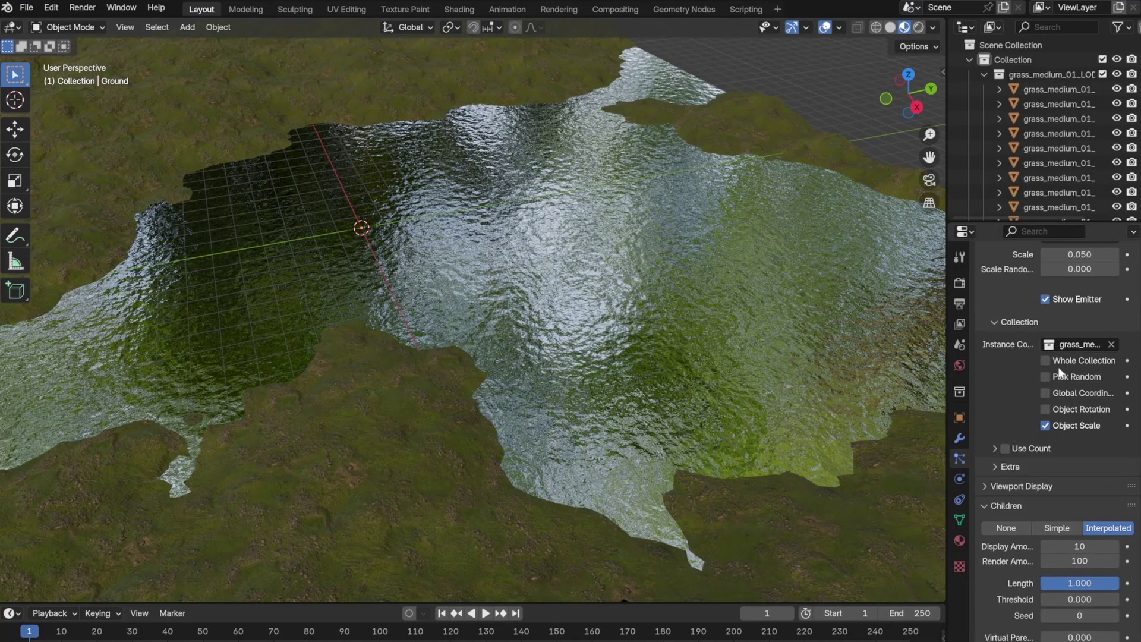
scroll(1044, 400, up, 10)
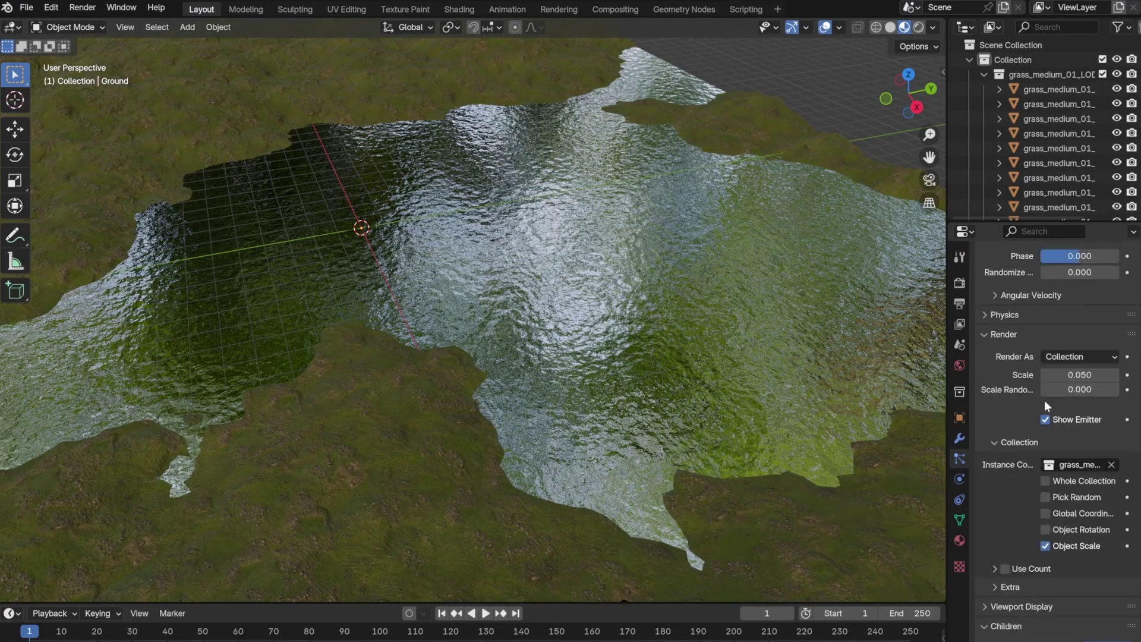
scroll(506, 226, down, 6)
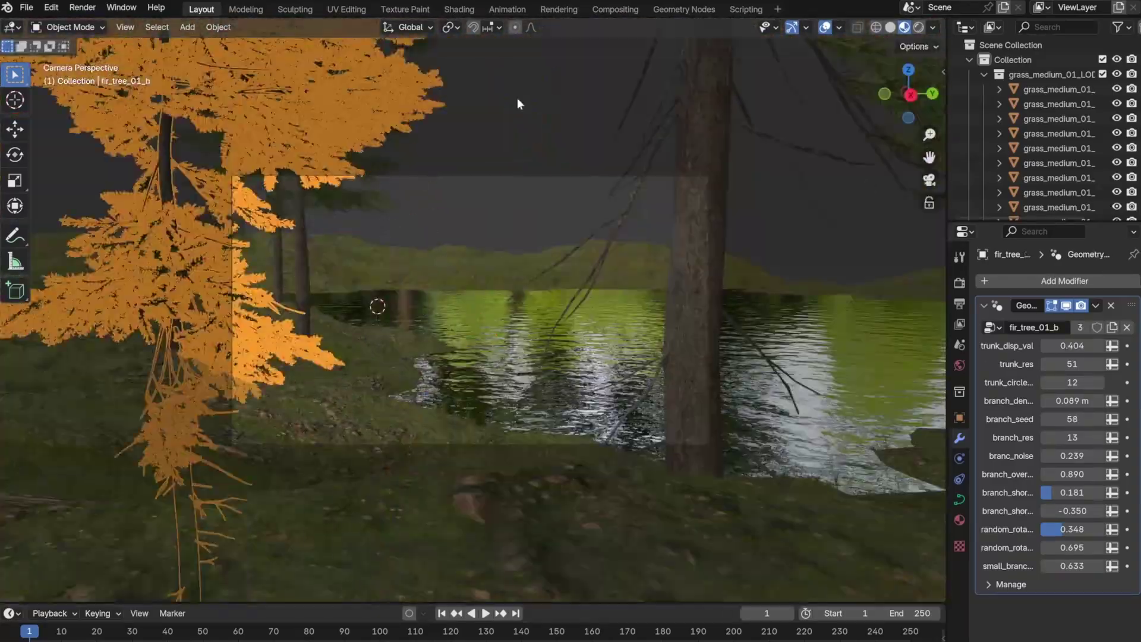
- Render a still, set the fog's Volume Scatter density to 0.025, and render again
click(84, 8)
click(103, 23)
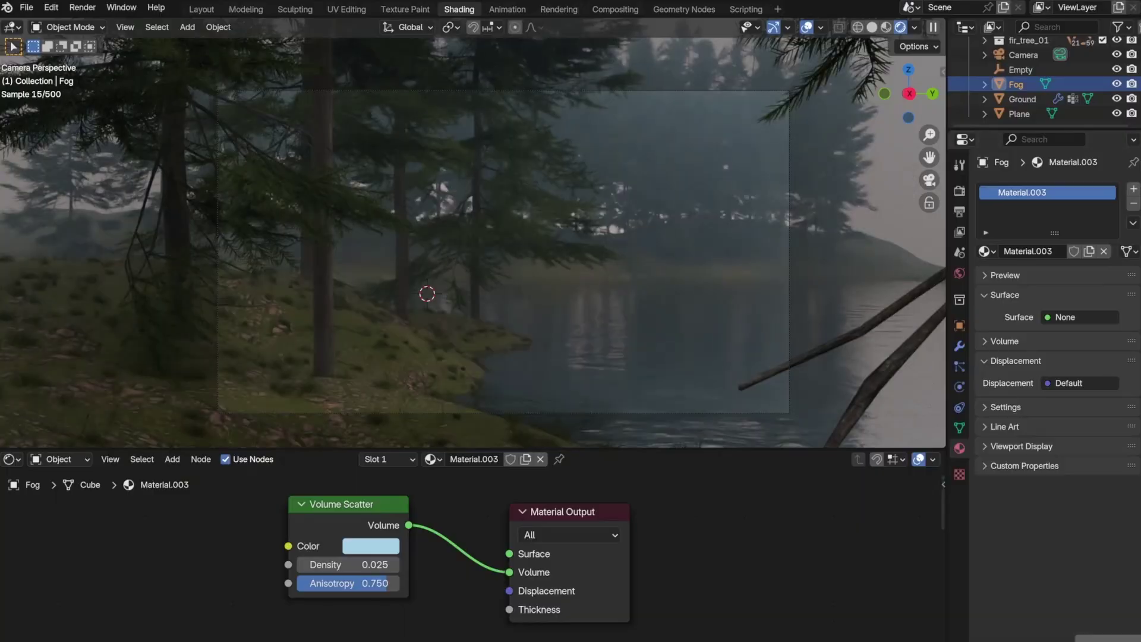
key(Return)
key(F12)
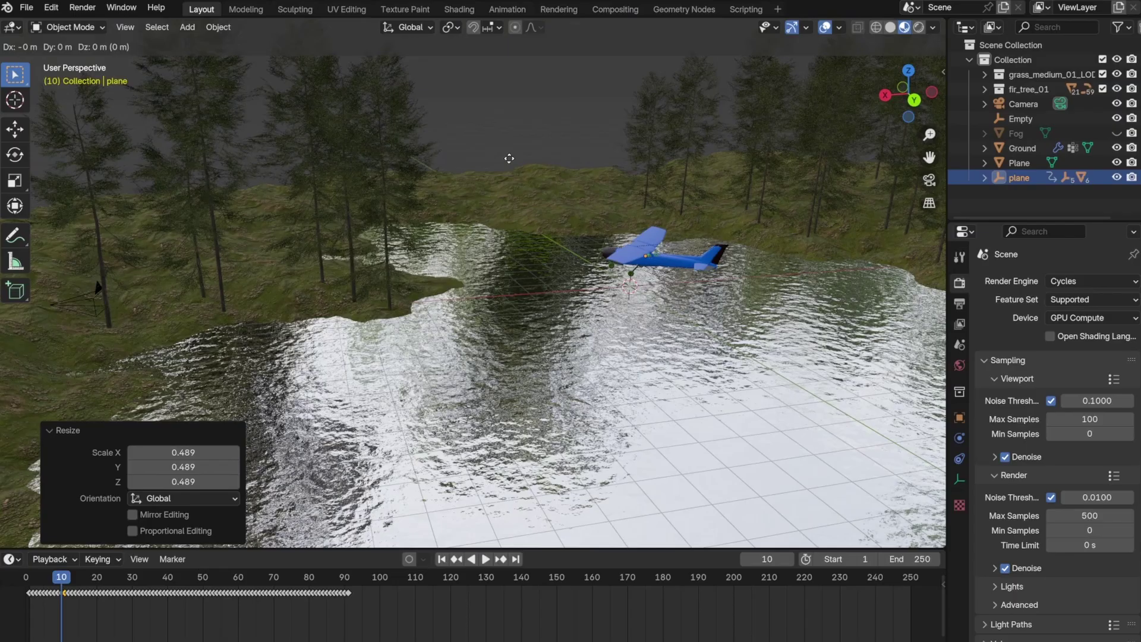
- Scale the airplane to 0.489 and move it close to the lake shore
key(s)
key(Return)
key(g)
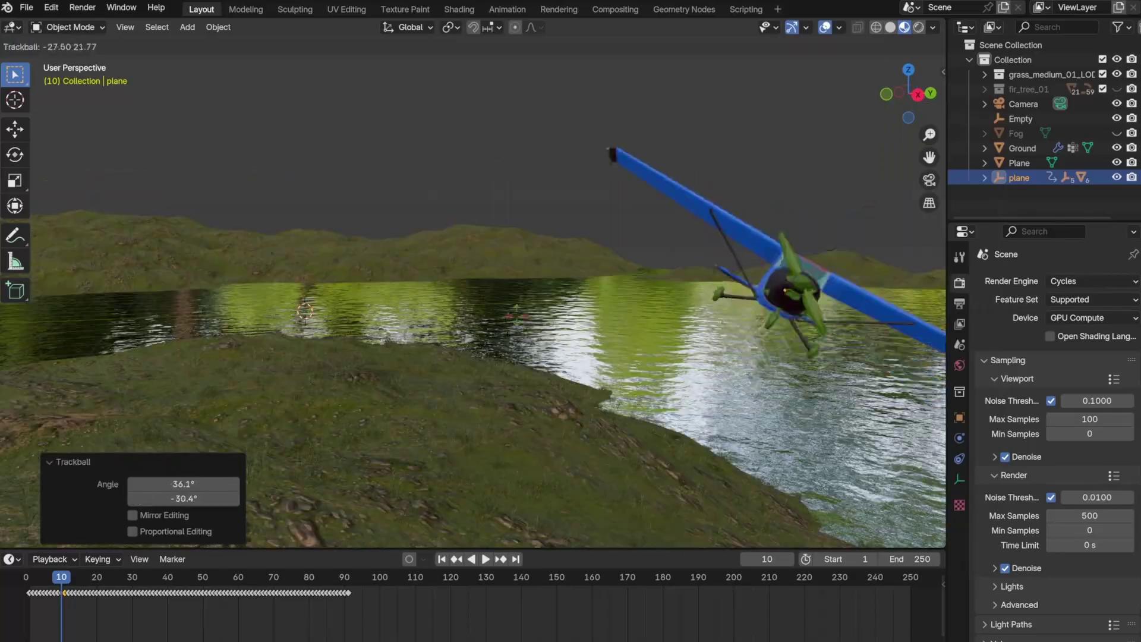
click(510, 420)
key(g)
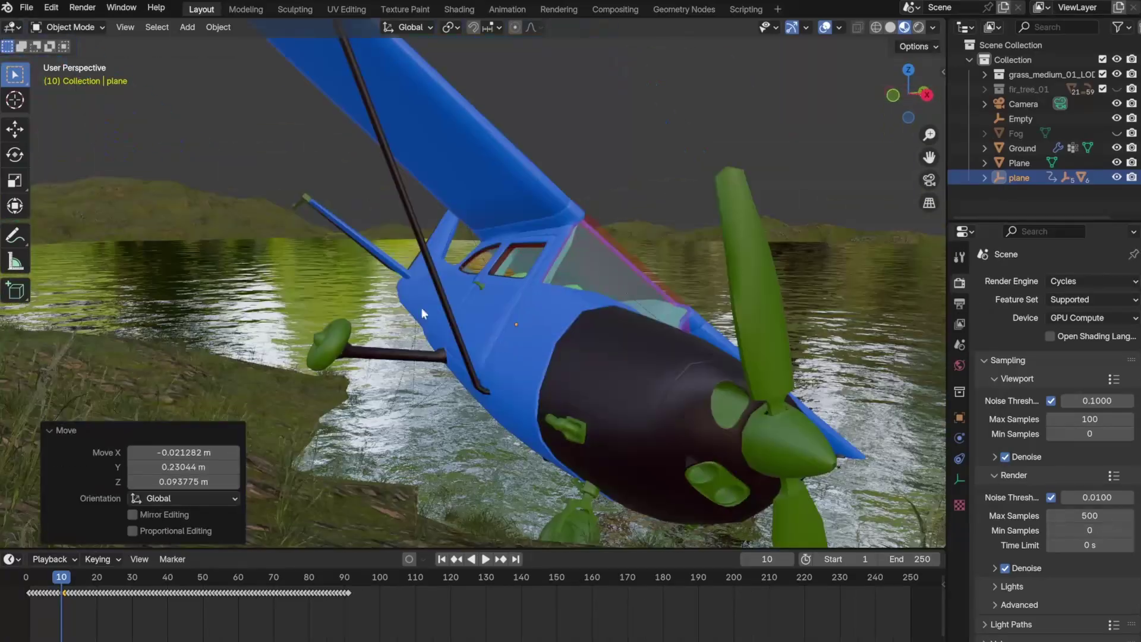
click(223, 345)
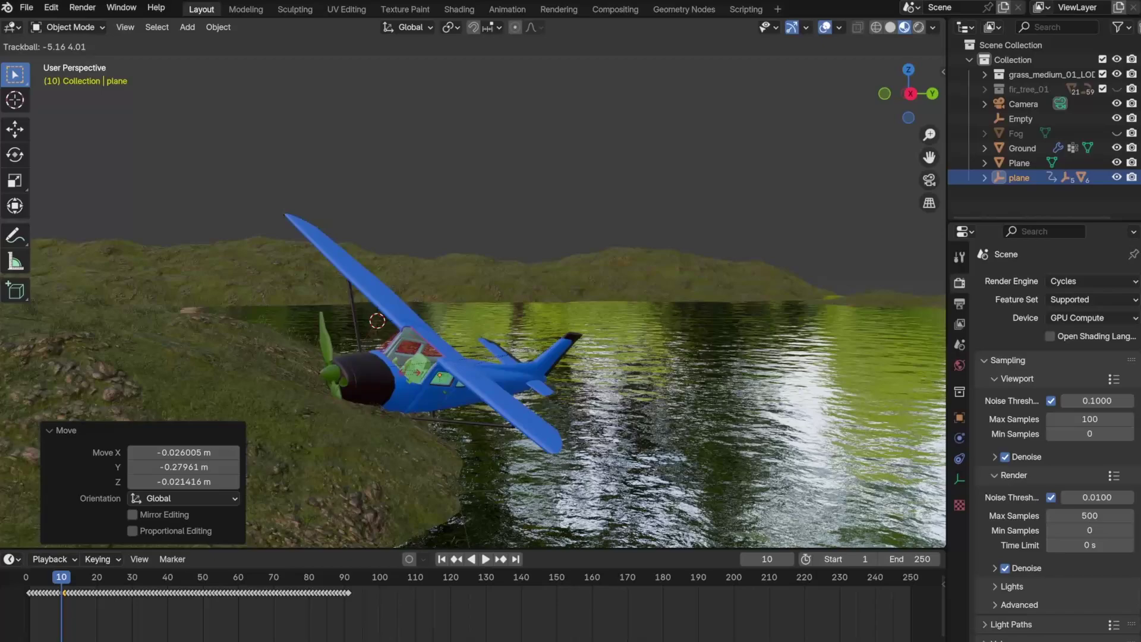
- Tilt the airplane nose-first into the shore and unhide the fir trees in camera view
key(Return)
key(KP_0)
click(1117, 88)
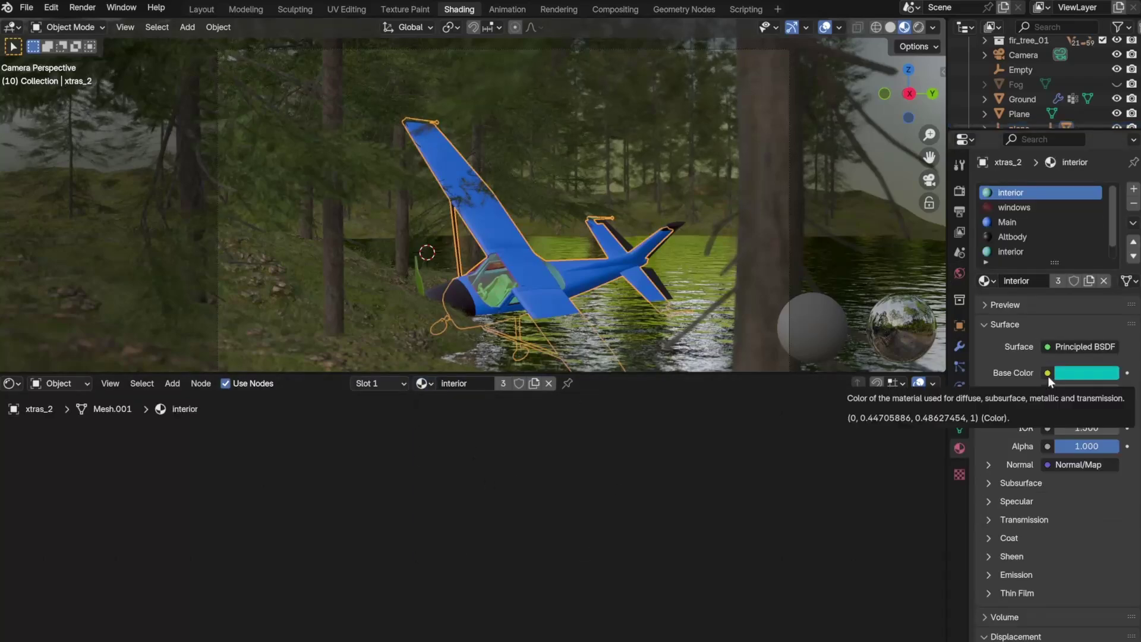
- Load the Altbody and seats-and-stuff texture sets via Node Wrangler's Principled Texture Setup
key(Escape)
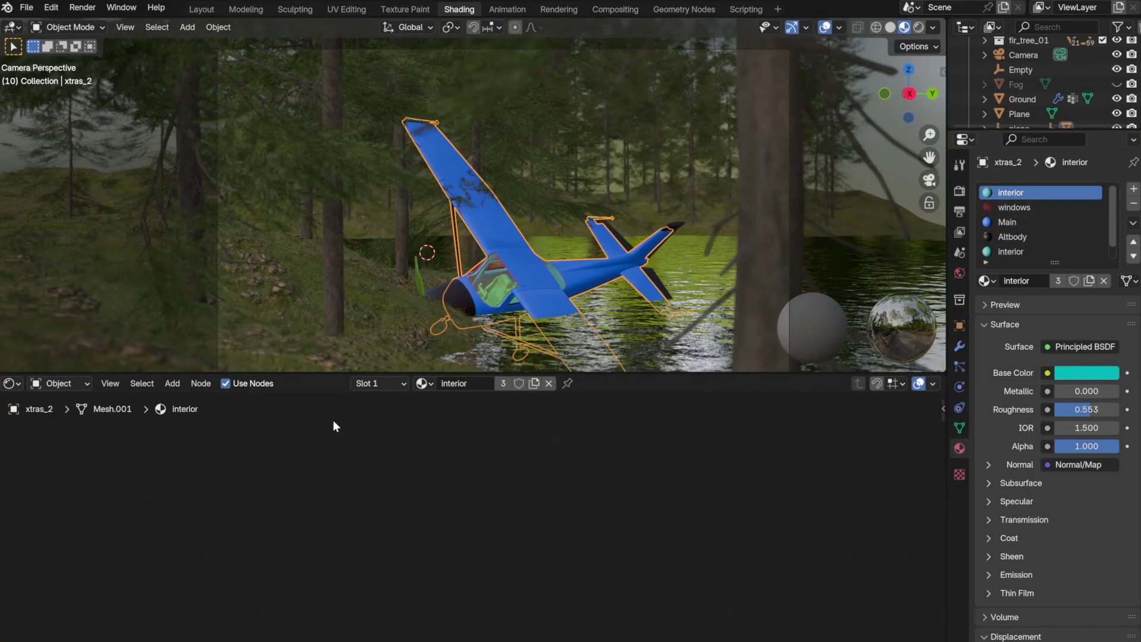
key(Home)
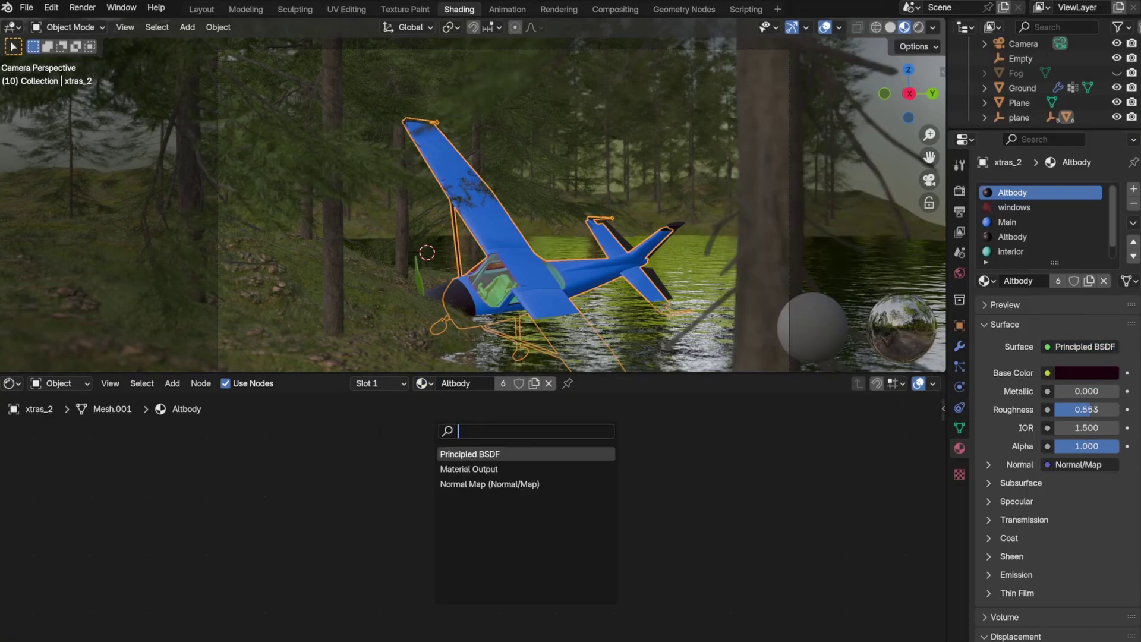
key(ctrl+shift+t)
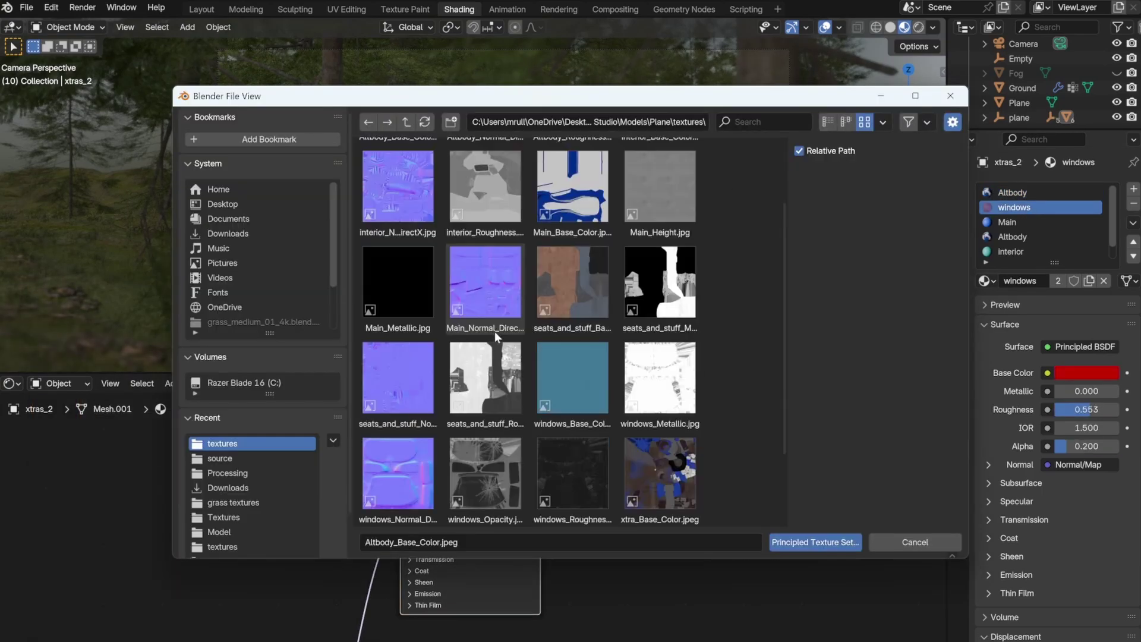
click(1014, 237)
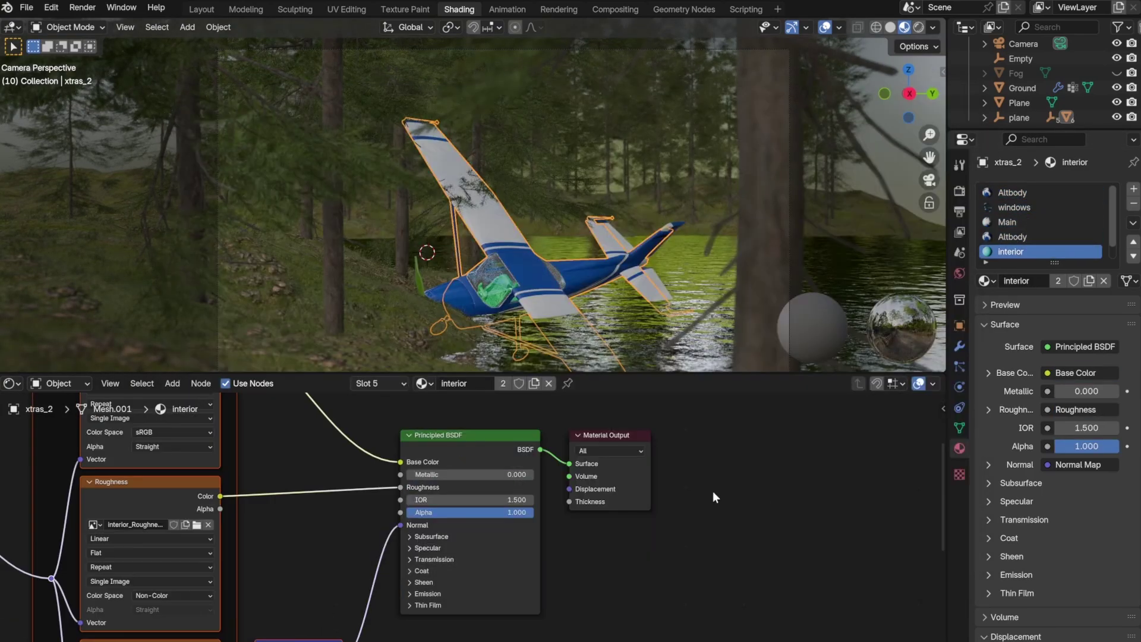
key(ctrl+shift+t)
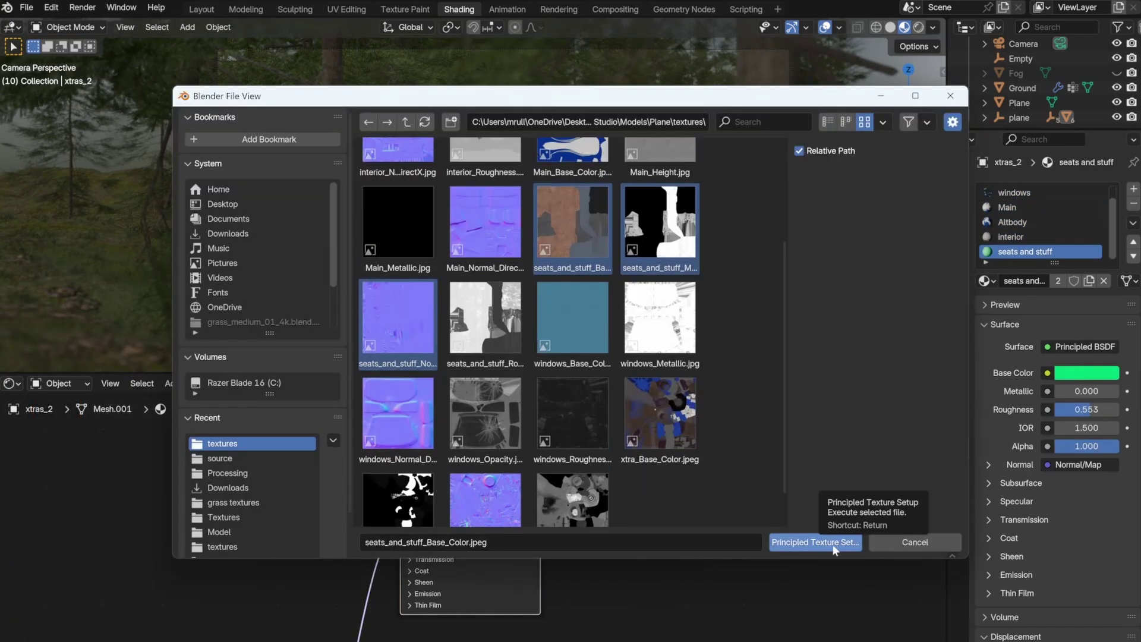
click(835, 542)
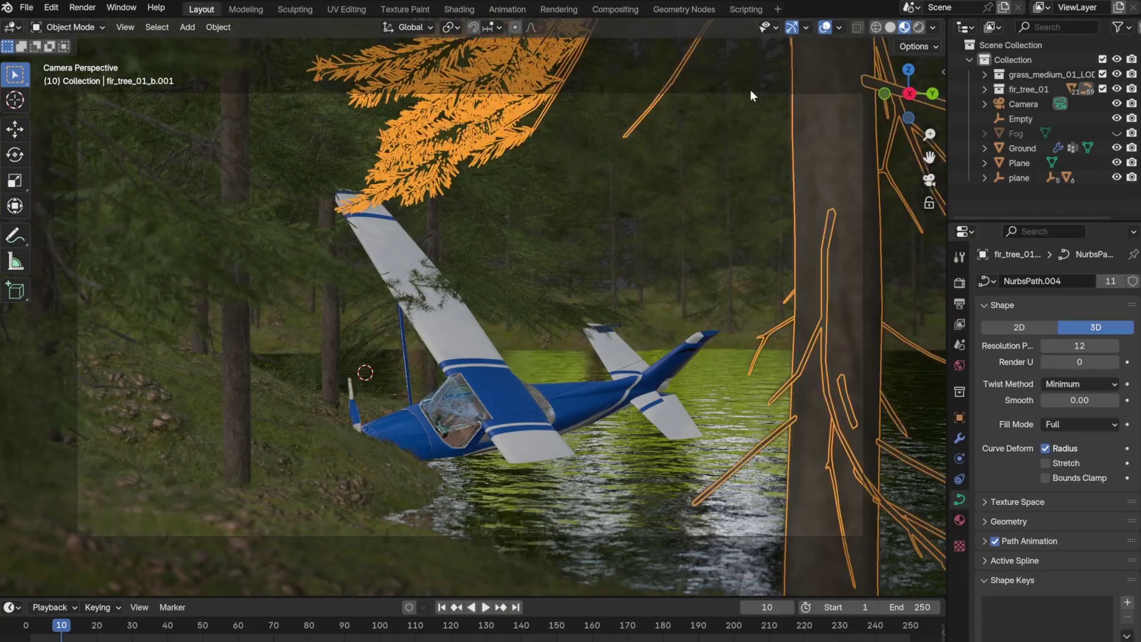
- Render the textured airplane, nudge and rotate it, then re-render with orange light
click(1023, 103)
key(F12)
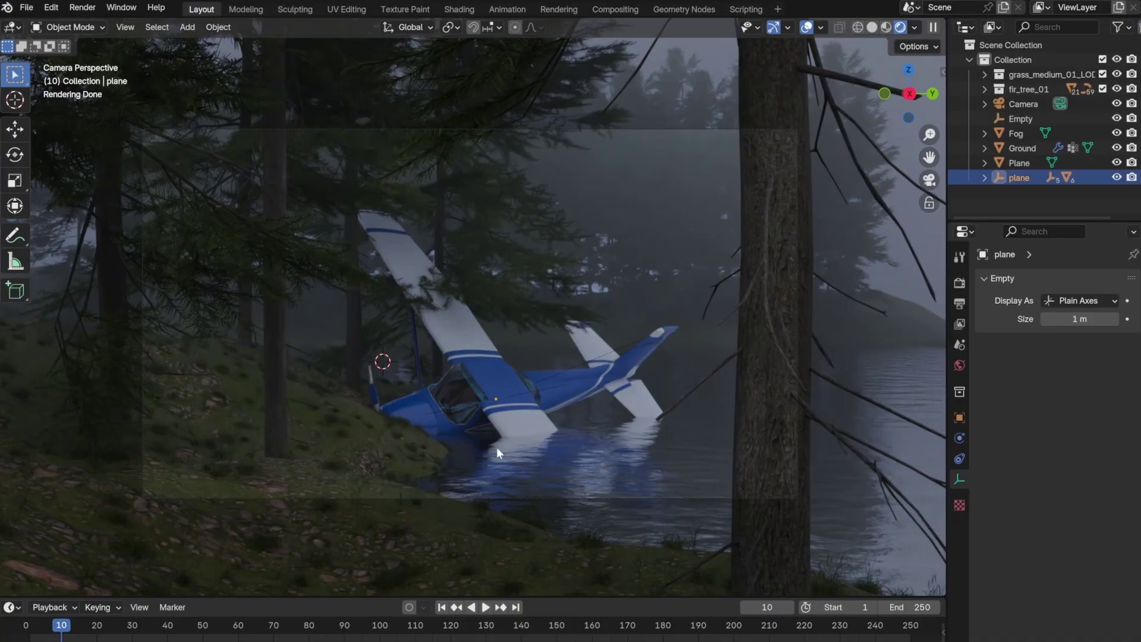
key(g)
key(r)
key(r)
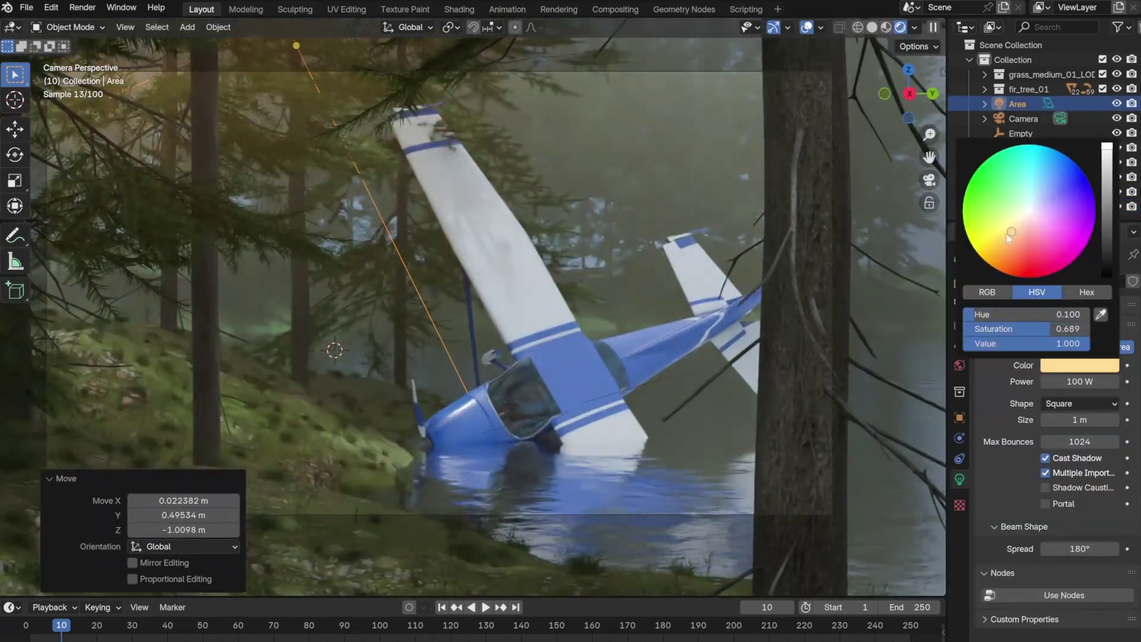
key(F12)
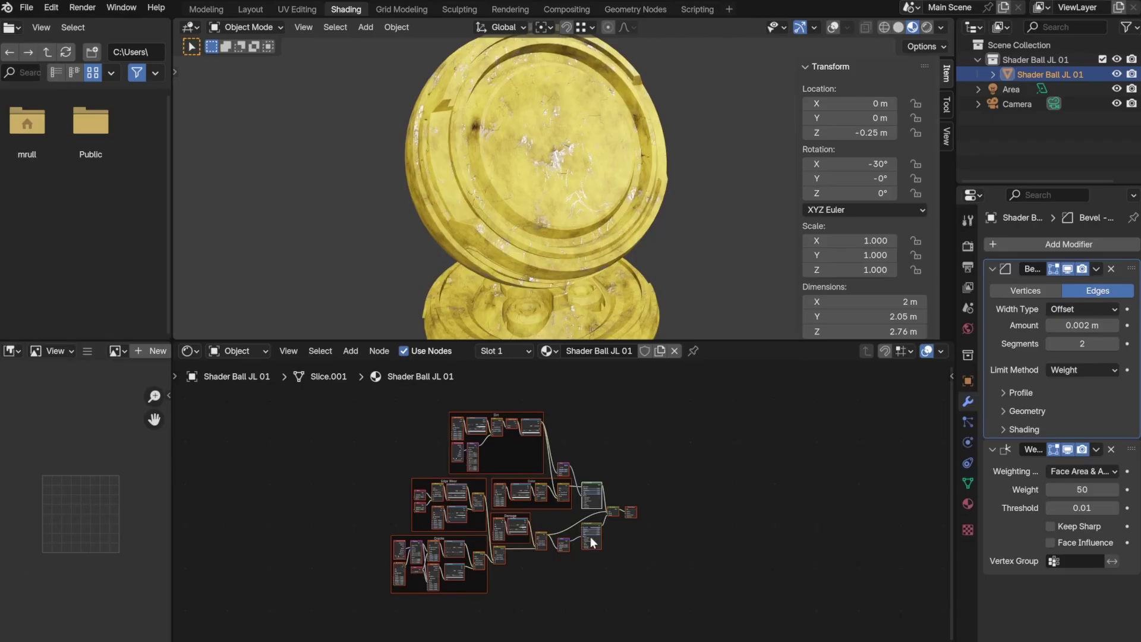
- Rename the damage node group to 'Shader Ball Node'
scroll(377, 505, up, 5)
double_click(550, 525)
key(BackSpace)
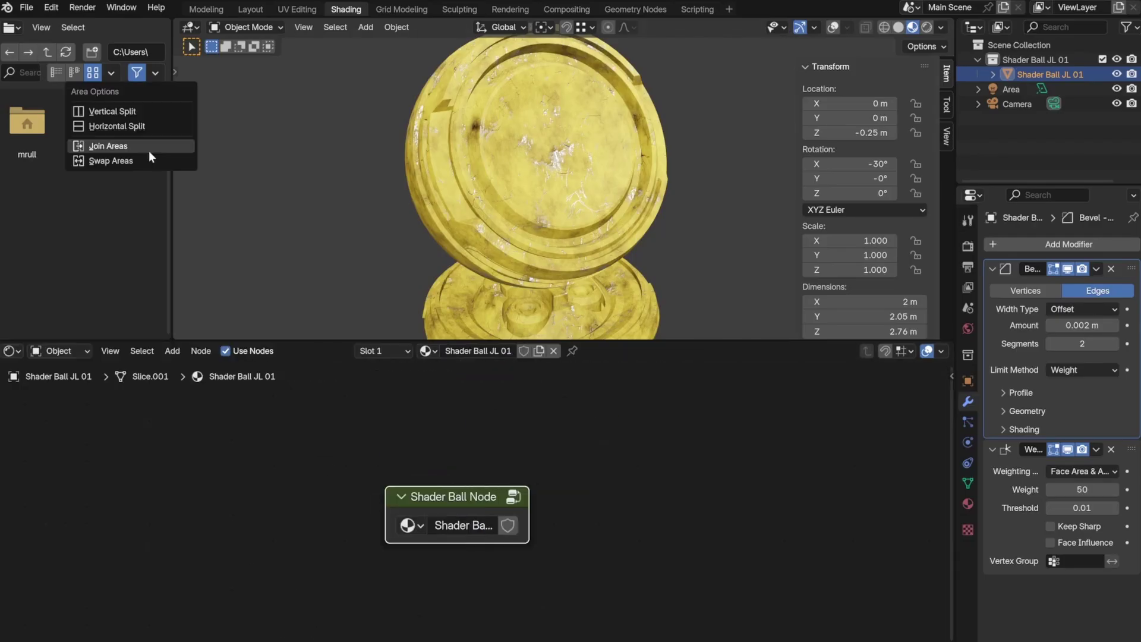
- Merge away the file browser area and save the Shader Ball file
click(149, 149)
key(n)
click(26, 7)
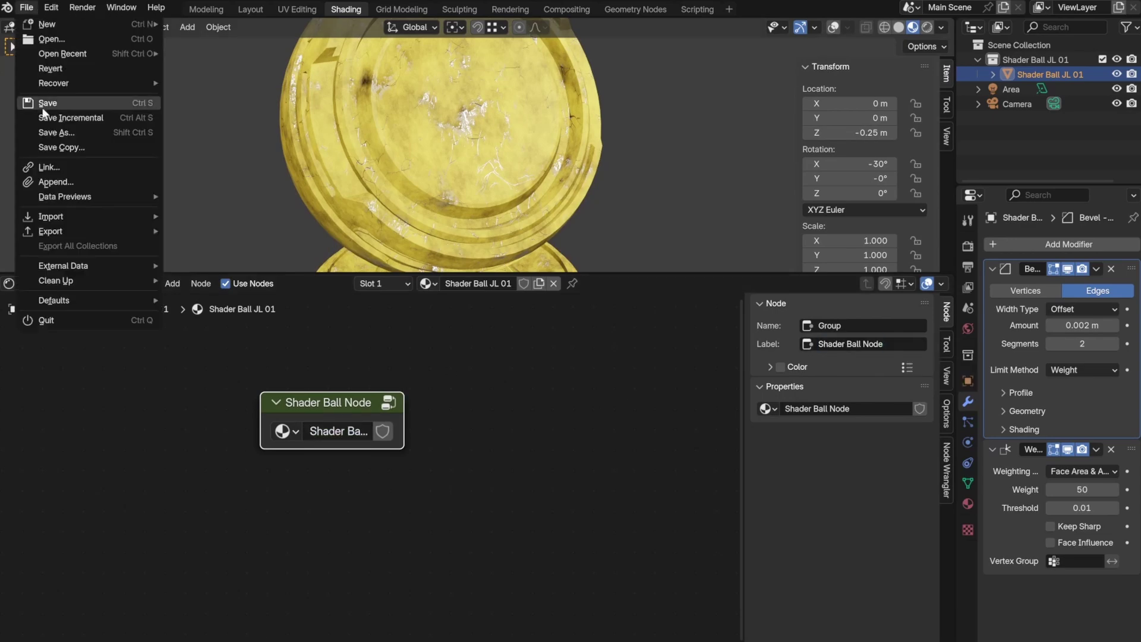
click(50, 117)
- In the crash scene, append the Shader Ball Node group from Shader Ball.blend's NodeTree
click(406, 122)
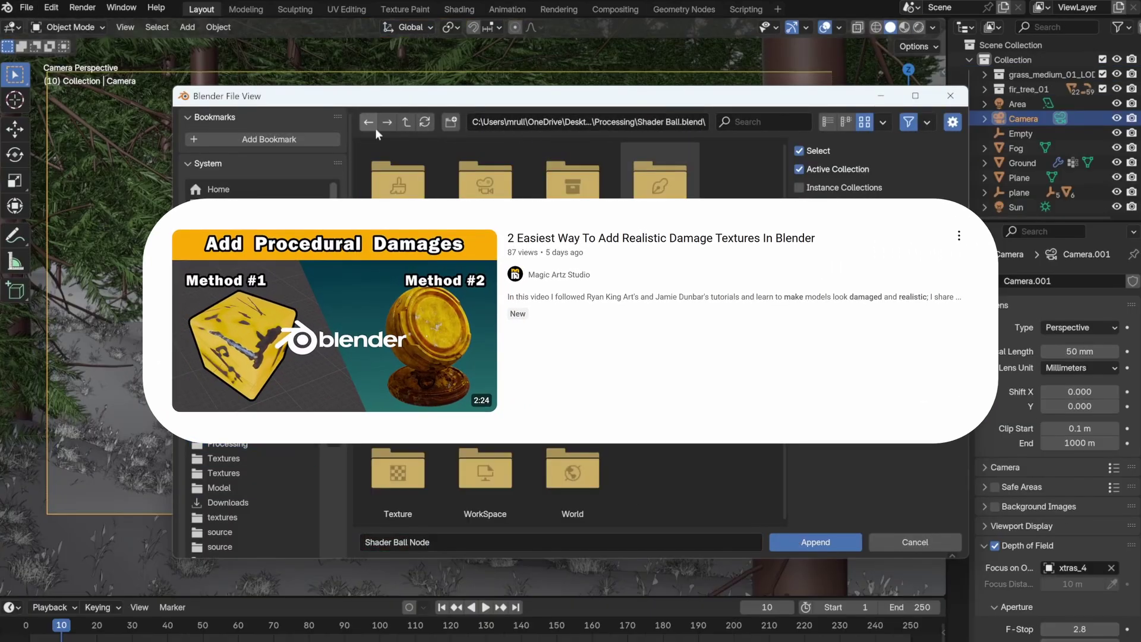
click(369, 122)
click(224, 459)
double_click(395, 267)
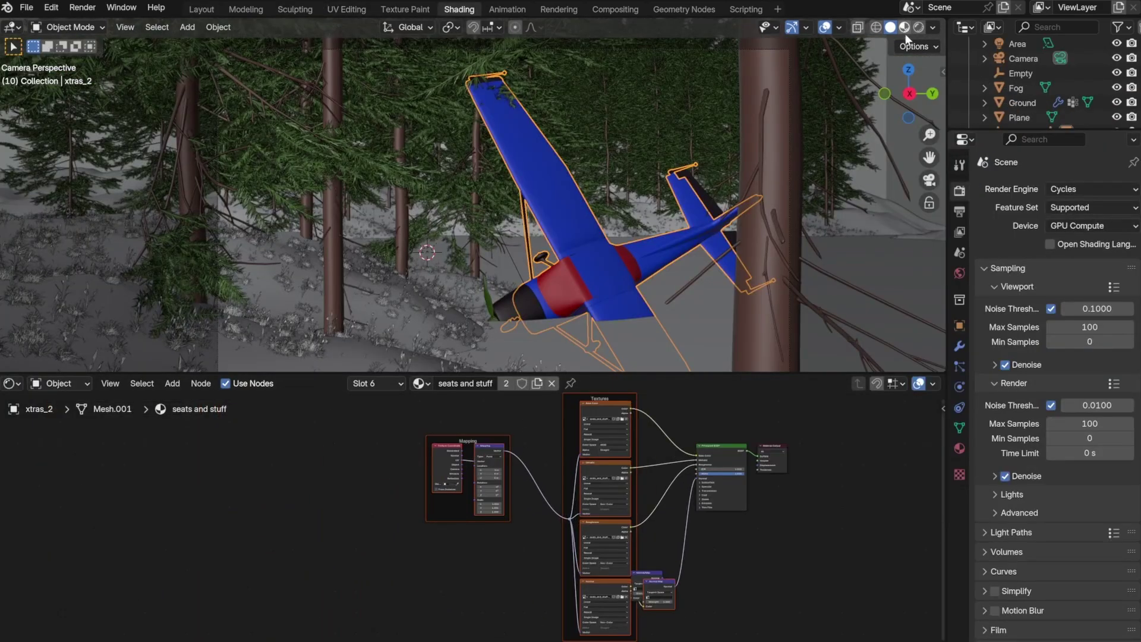
- Preview materials in the viewport and move the Altbody texture nodes up beside the Cracks and Textures frames
key(z)
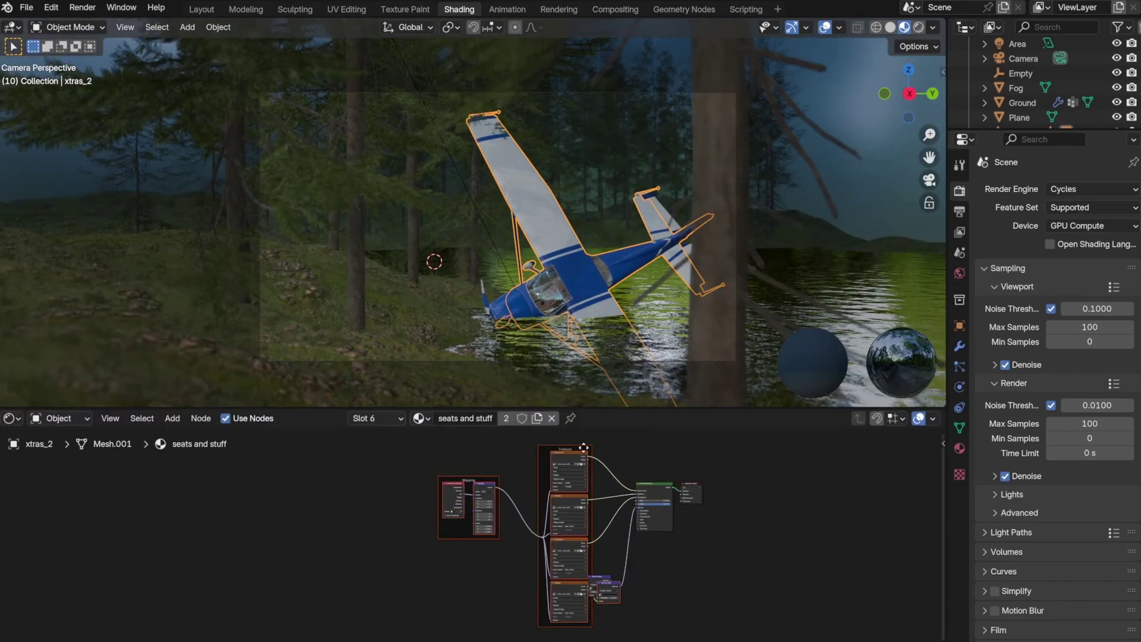
drag(584, 447, 720, 631)
click(419, 418)
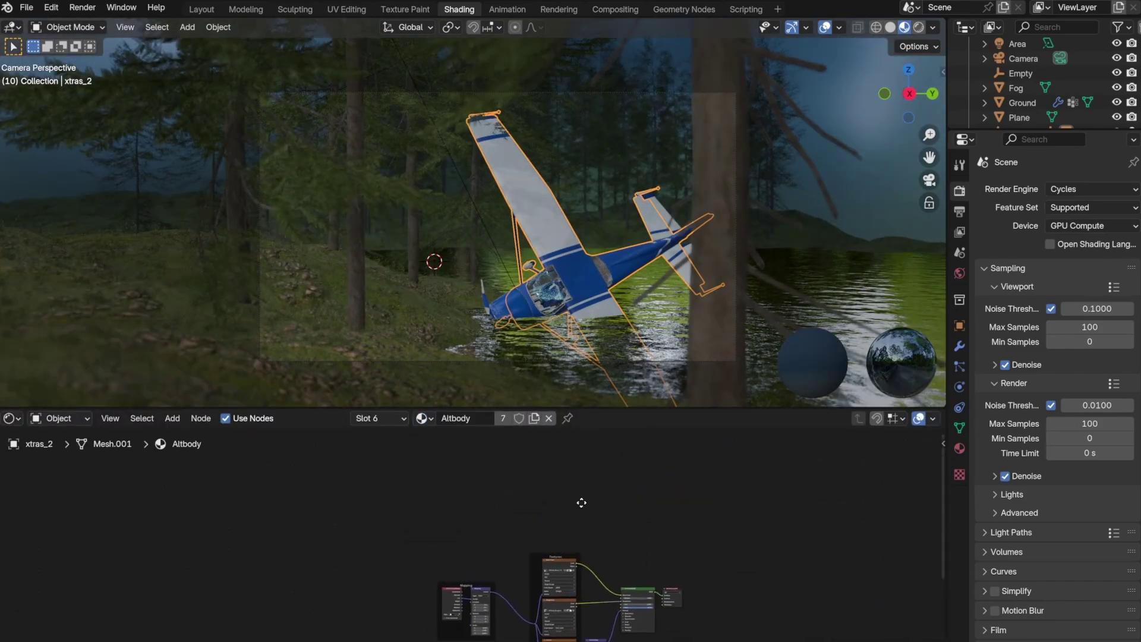
right_click(457, 546)
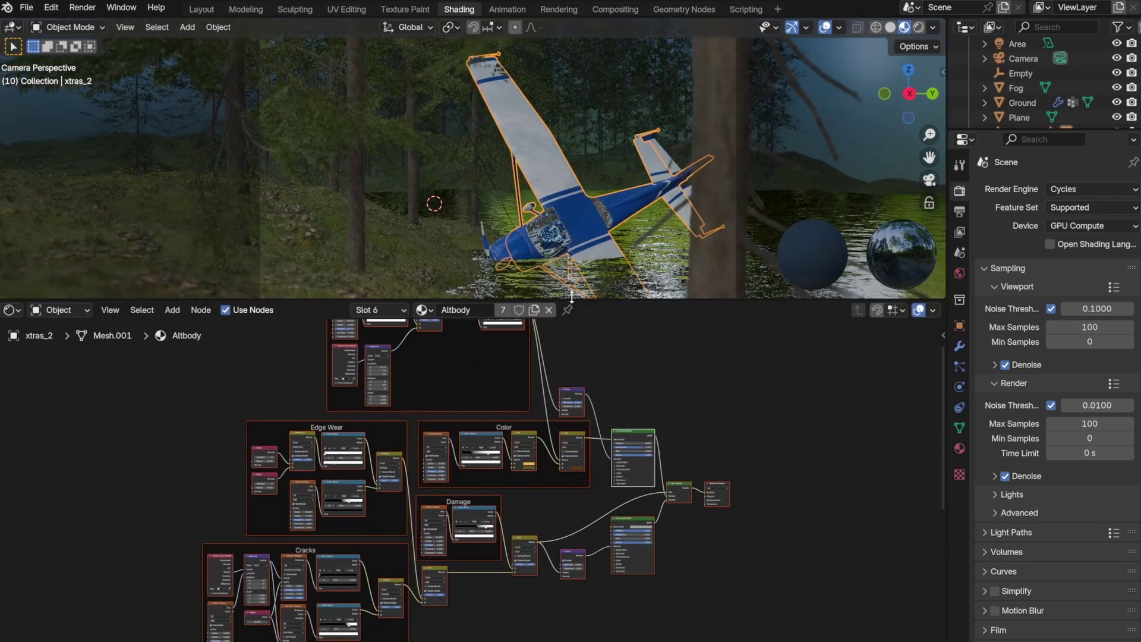
drag(571, 298, 728, 426)
scroll(665, 131, up, 4)
middle_drag(684, 452, 739, 447)
drag(408, 401, 887, 624)
drag(633, 437, 474, 315)
- Insert two Mix Shader nodes before the Altbody Material Output and move the output node up
scroll(573, 543, up, 2)
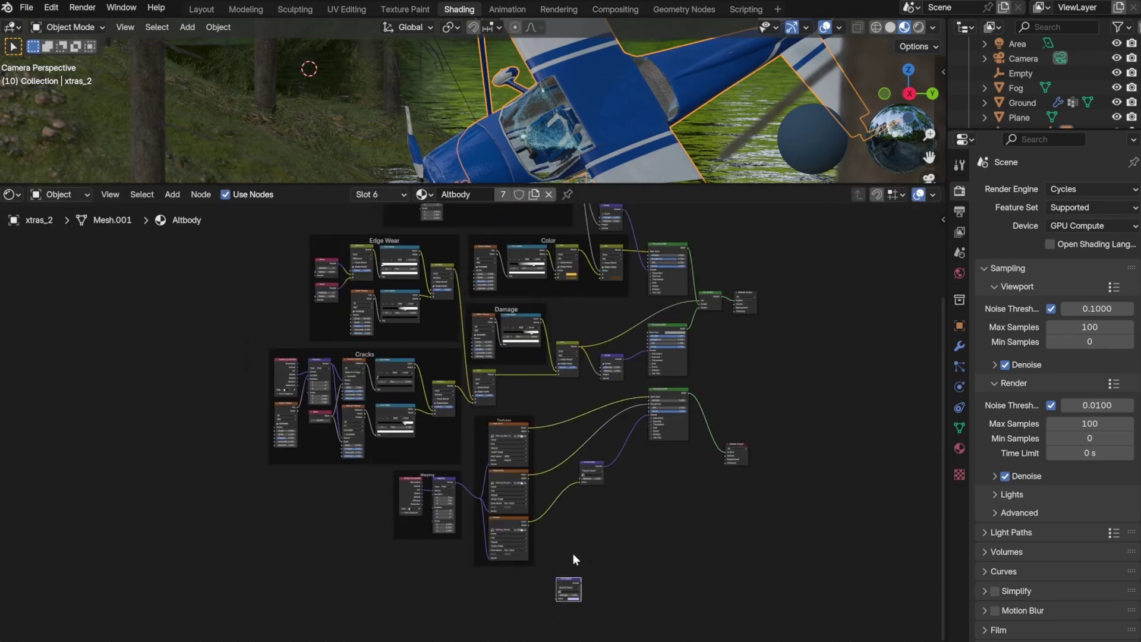
scroll(565, 584, up, 2)
middle_drag(565, 583, 516, 421)
scroll(680, 456, down, 6)
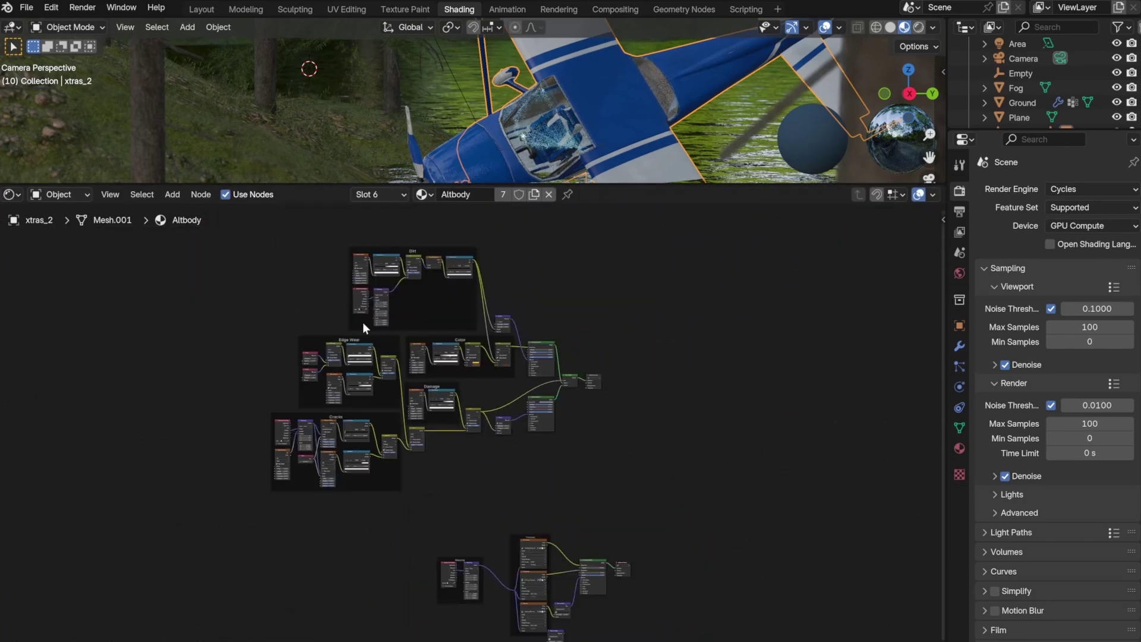
key(a)
scroll(663, 507, up, 5)
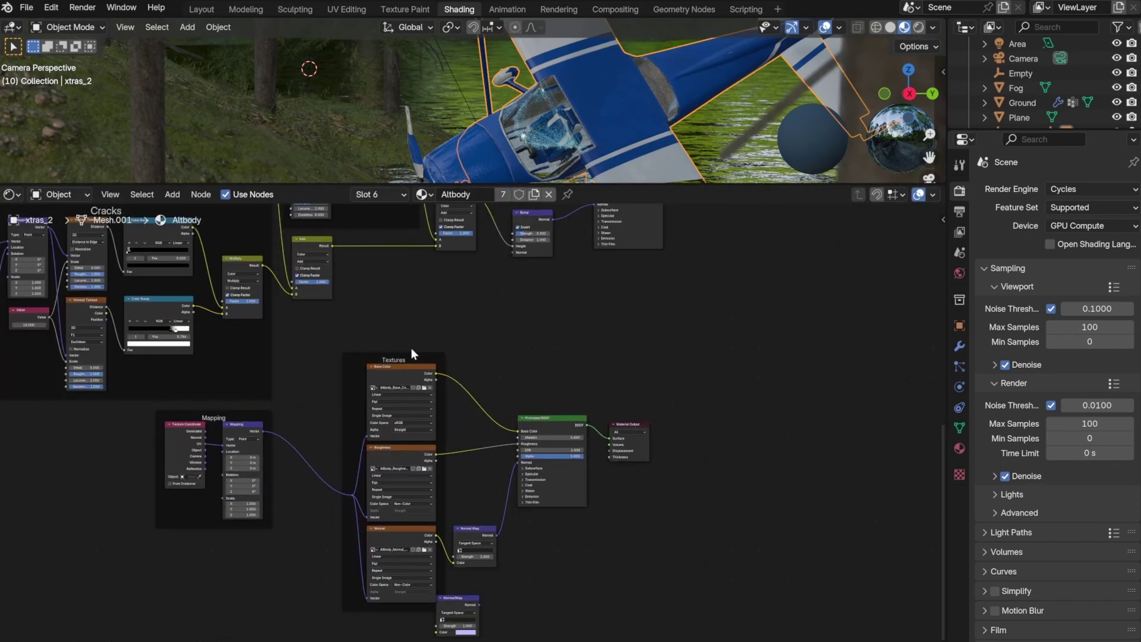
click(697, 413)
drag(583, 390, 476, 454)
scroll(645, 390, up, 3)
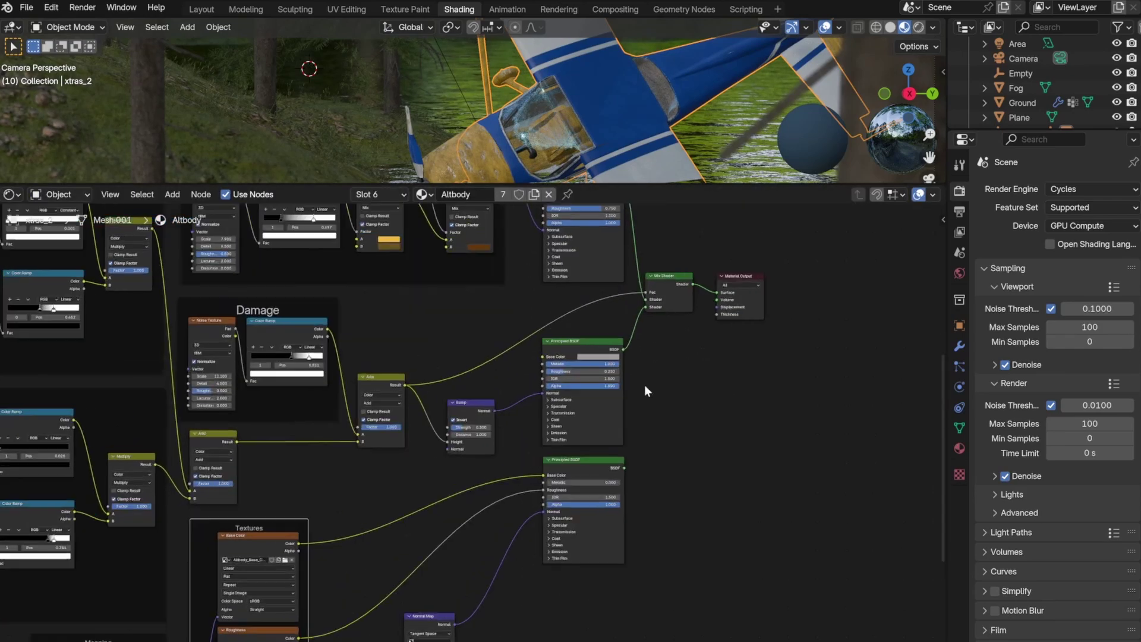
key(shift+d)
click(726, 325)
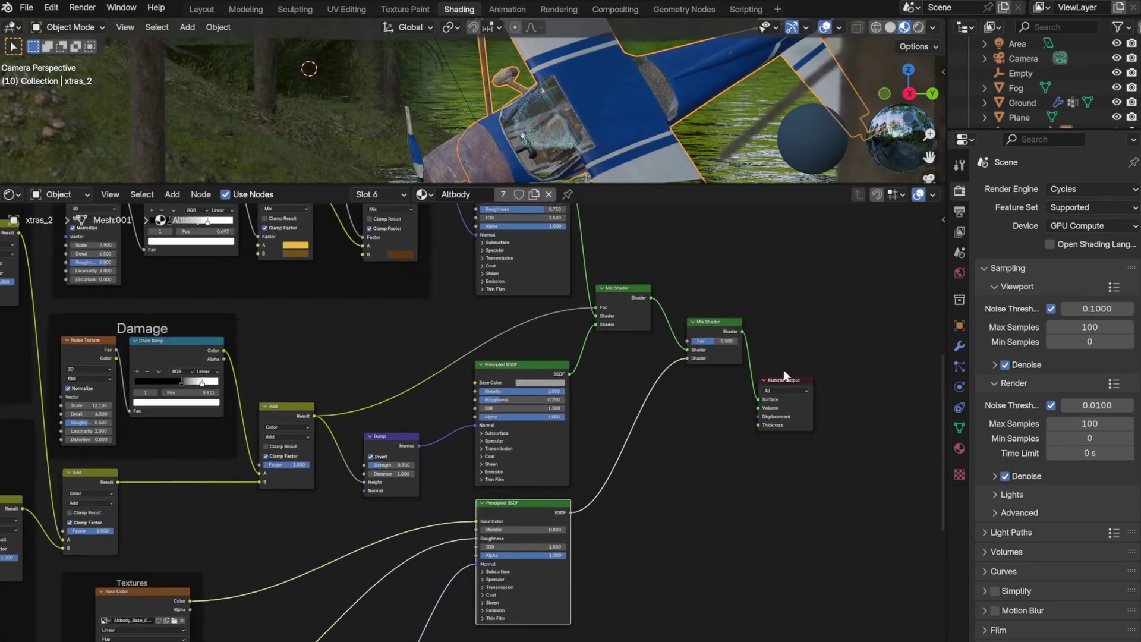
drag(784, 375, 784, 309)
key(Home)
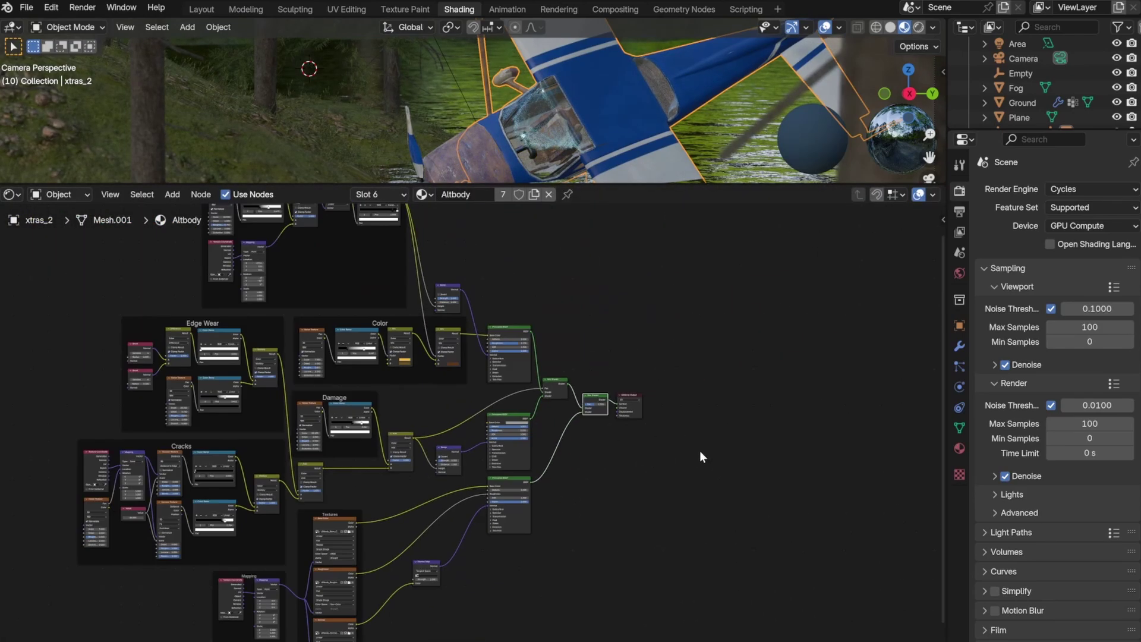
- In the interior material, move the lower texture nodes up and insert a Mix Shader before Material Output
click(423, 194)
click(447, 327)
scroll(543, 479, down, 3)
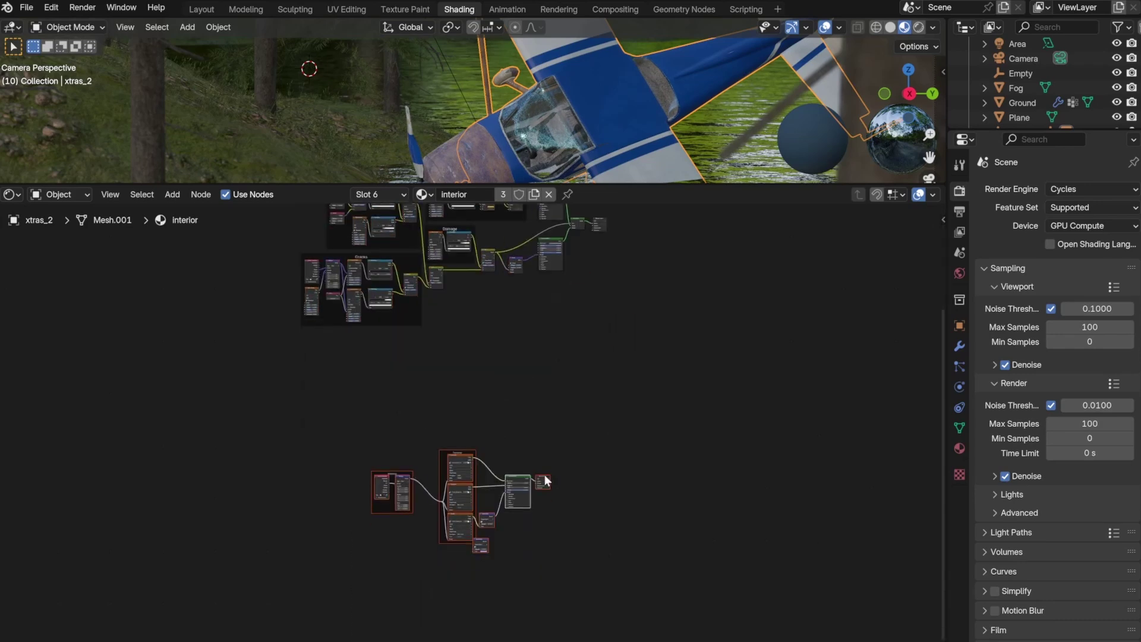
drag(275, 416, 548, 620)
scroll(516, 477, up, 5)
drag(465, 438, 521, 624)
scroll(522, 624, down, 2)
scroll(619, 413, up, 3)
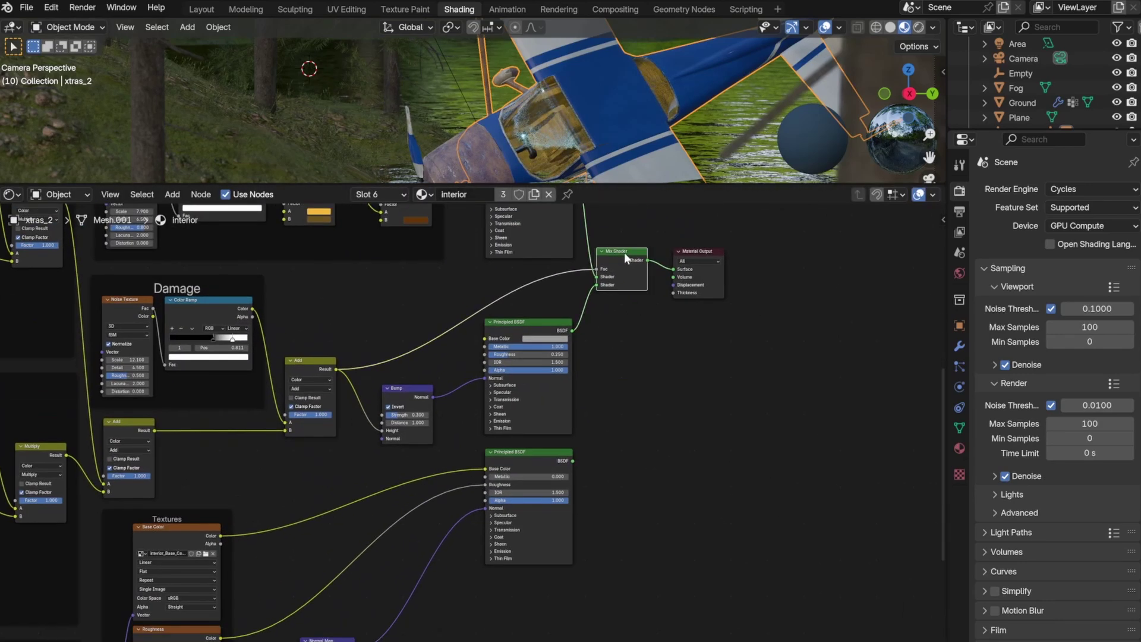
drag(621, 422, 747, 313)
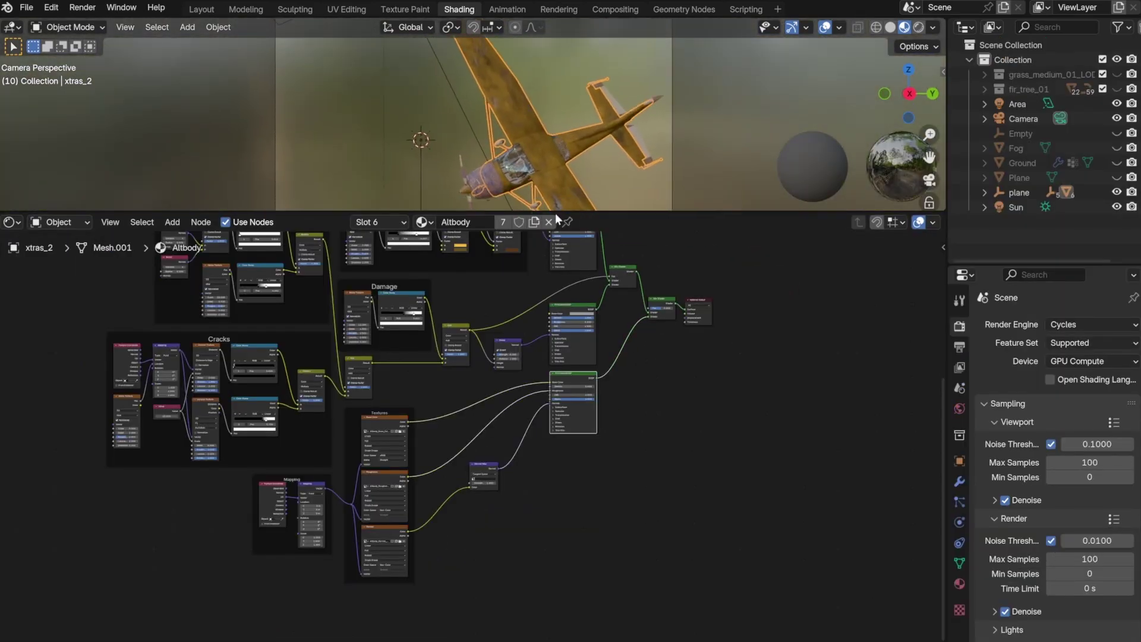
- Turn the left area into a Shader Editor beside the viewport, showing the Main material
drag(555, 212, 593, 269)
right_click(593, 270)
click(593, 269)
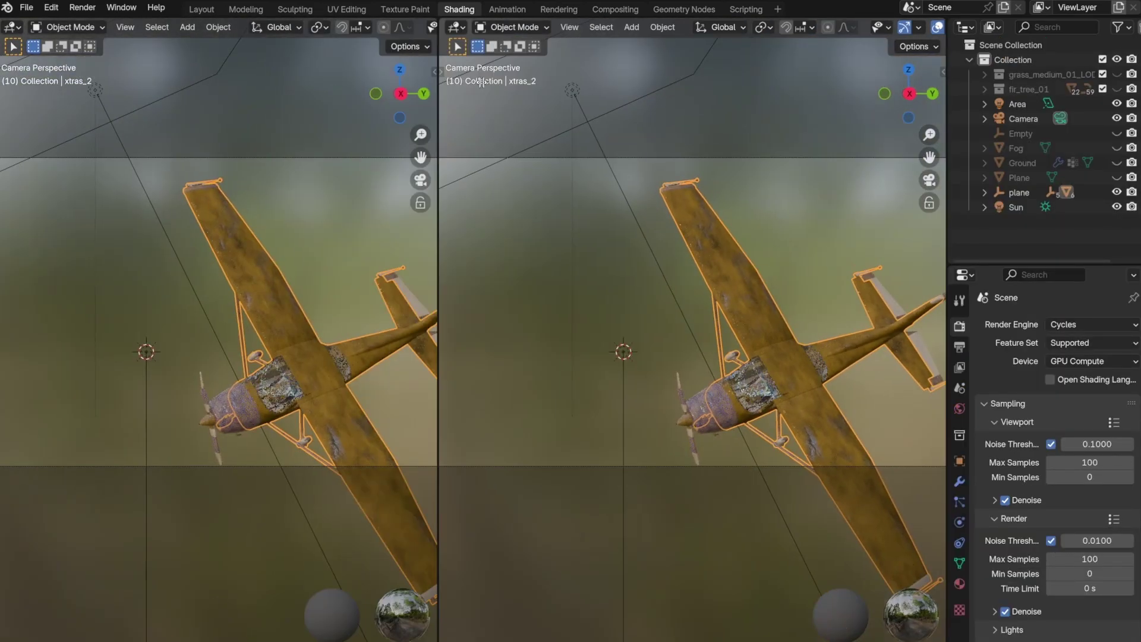
click(13, 26)
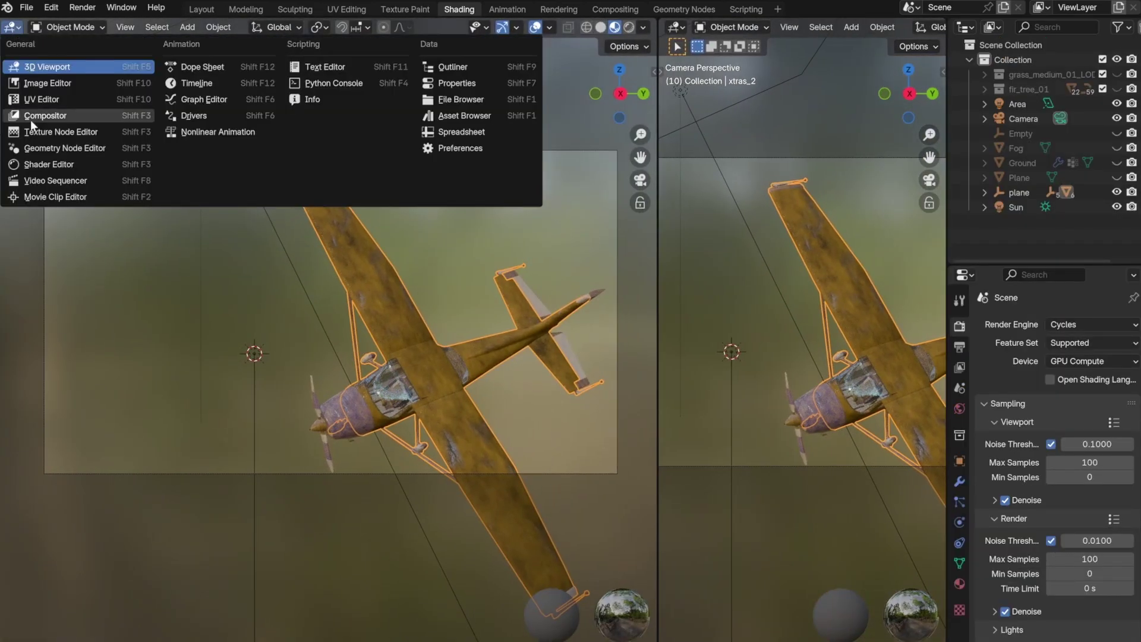
click(35, 148)
key(n)
click(371, 27)
click(395, 176)
- Feed the bottom Principled BSDF into the Mix Shader and make the Mix node's A colour light green
scroll(755, 230, down, 3)
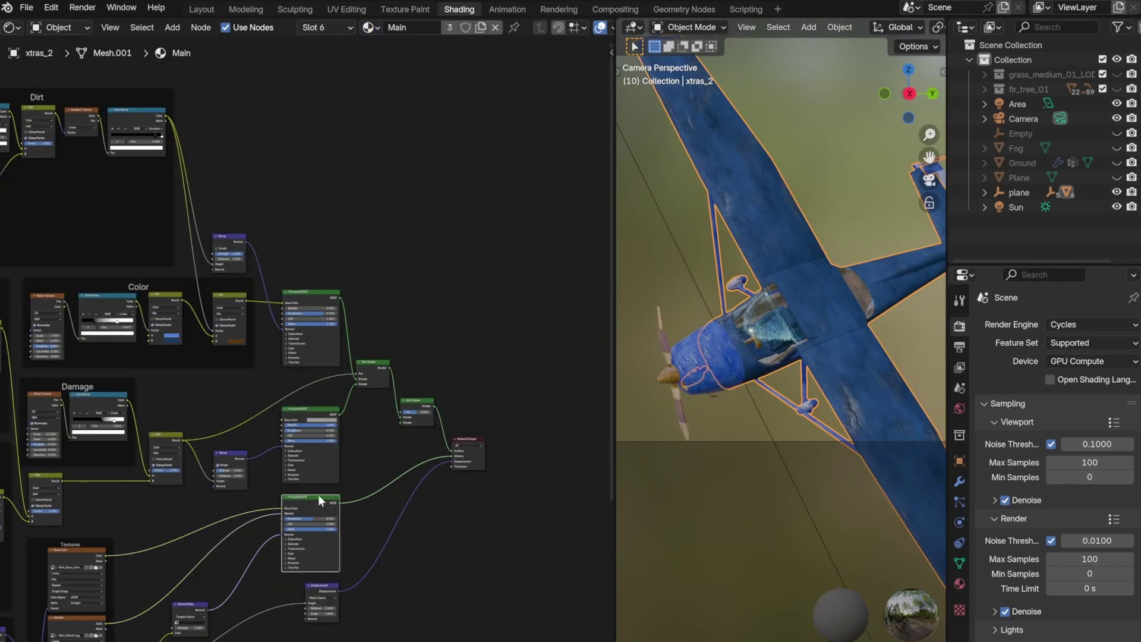
scroll(319, 495, up, 2)
drag(505, 497, 437, 447)
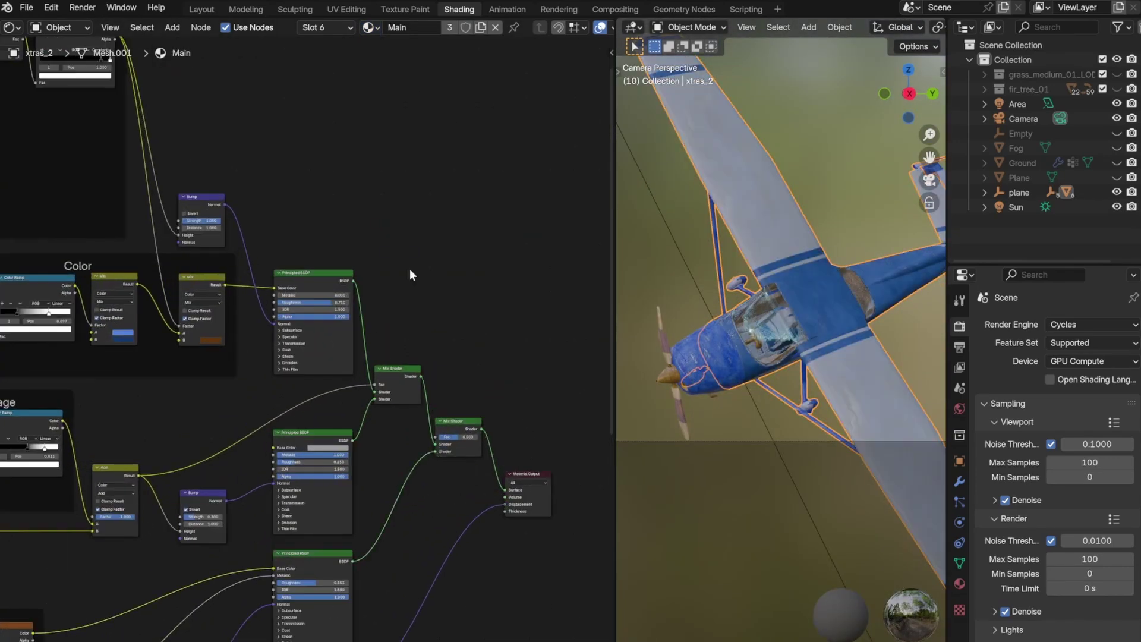
scroll(410, 275, up, 3)
click(308, 383)
drag(326, 266, 386, 244)
- Move the Color Ramp stops to 0.327 and 0.475, and darken the other Mix node's A colour to black
click(304, 394)
drag(112, 347, 130, 348)
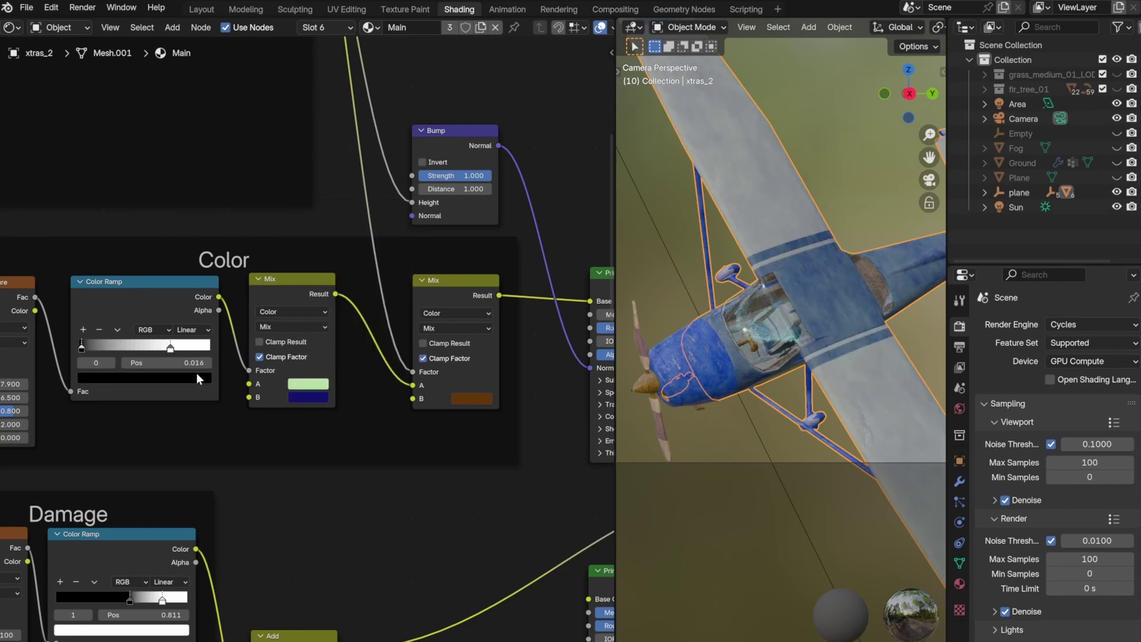
scroll(196, 373, up, 2)
drag(177, 387, 266, 388)
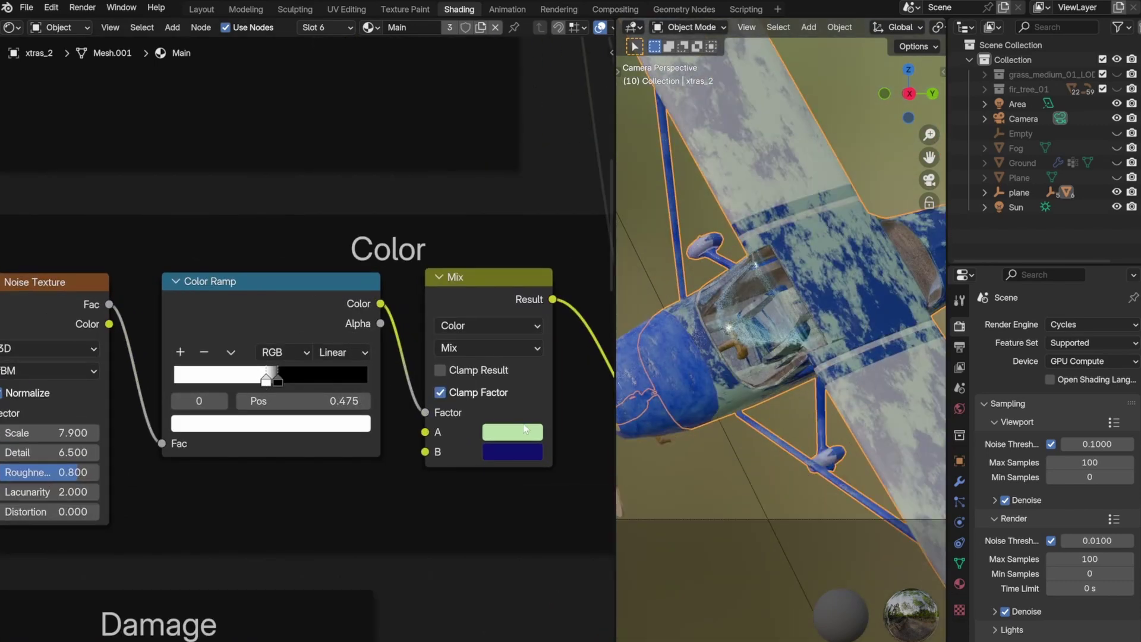
click(512, 432)
drag(618, 387, 532, 387)
click(513, 452)
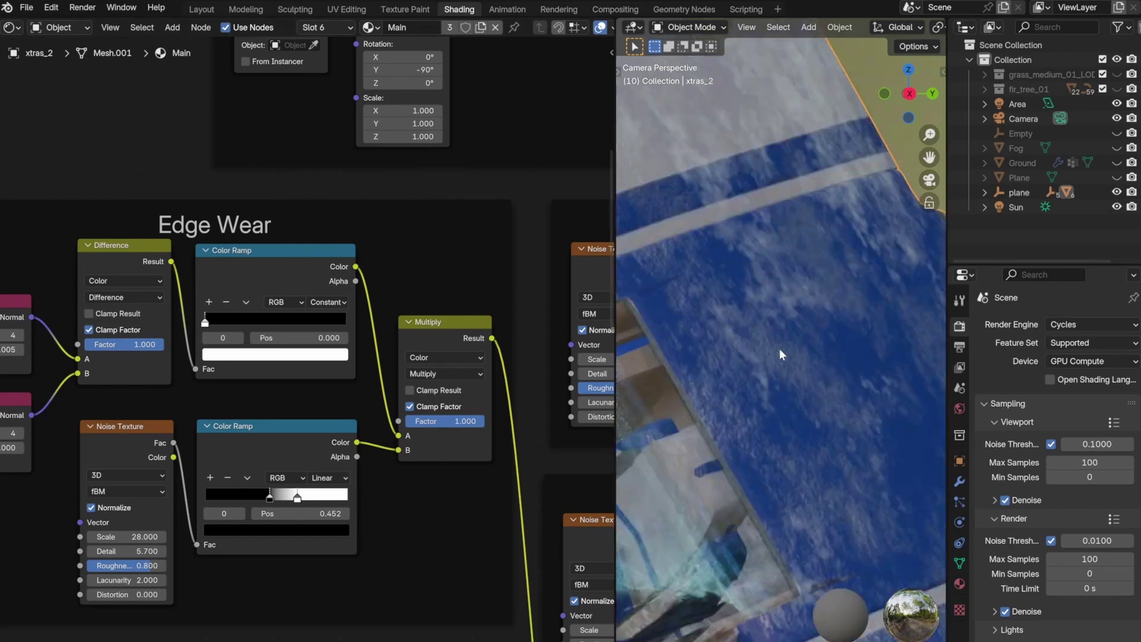
- Retune edge wear: ramp stop to 0.033 and the lower ramp's white stop to about 0.5
drag(205, 321, 344, 321)
drag(209, 326, 205, 326)
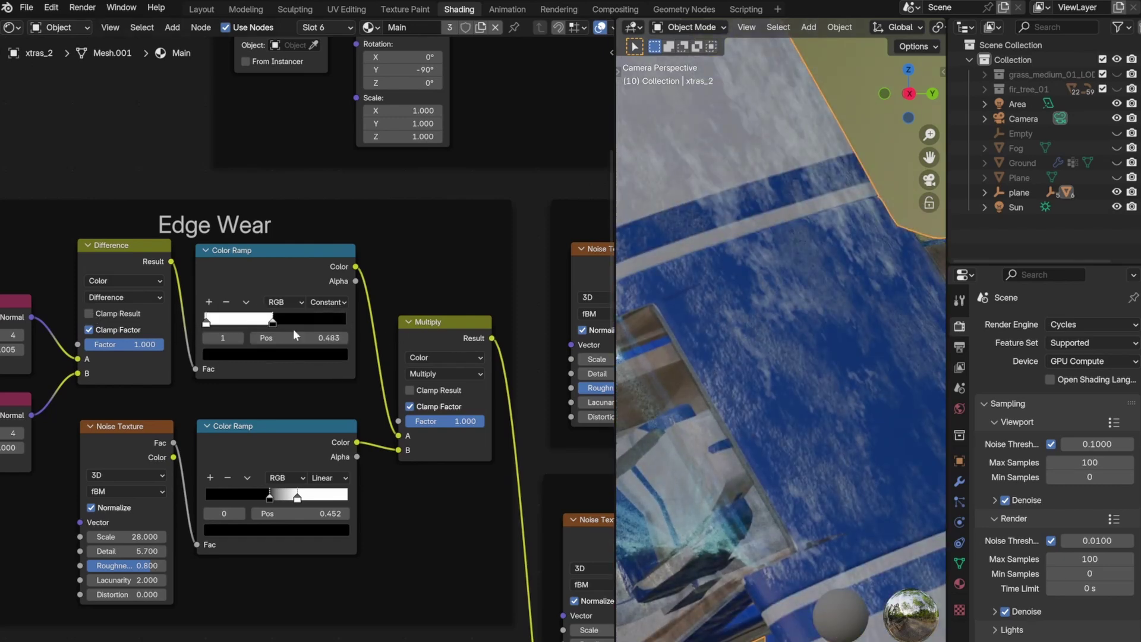
middle_drag(268, 419, 392, 393)
drag(250, 510, 345, 510)
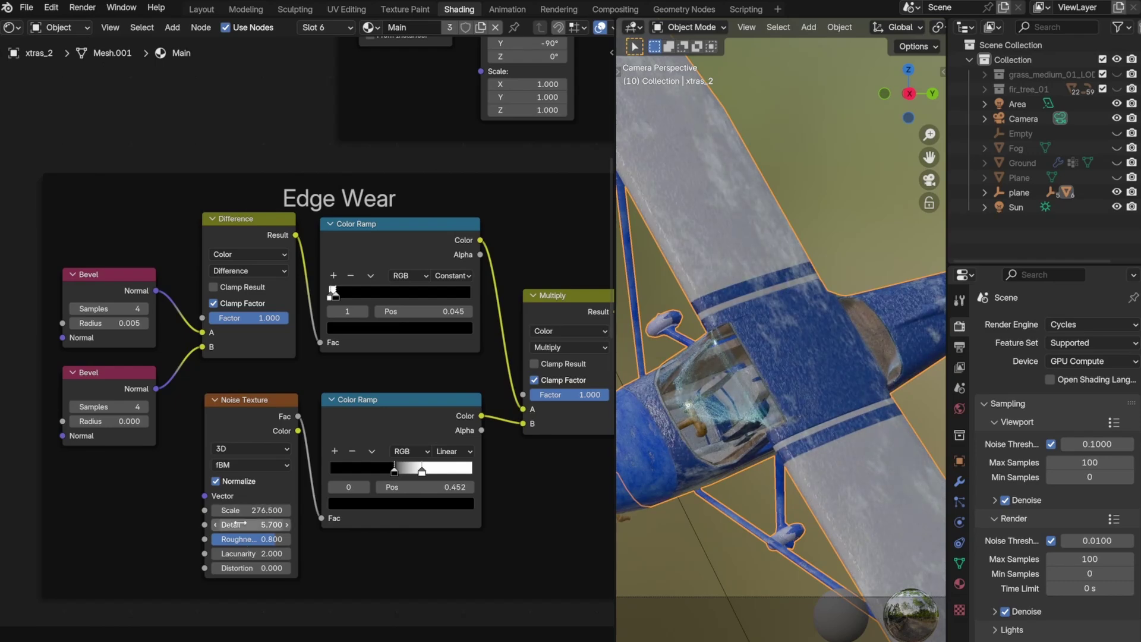
key(ctrl+z)
key(ctrl+z)
key(ctrl+z)
key(ctrl+z)
key(ctrl+z)
key(ctrl+z)
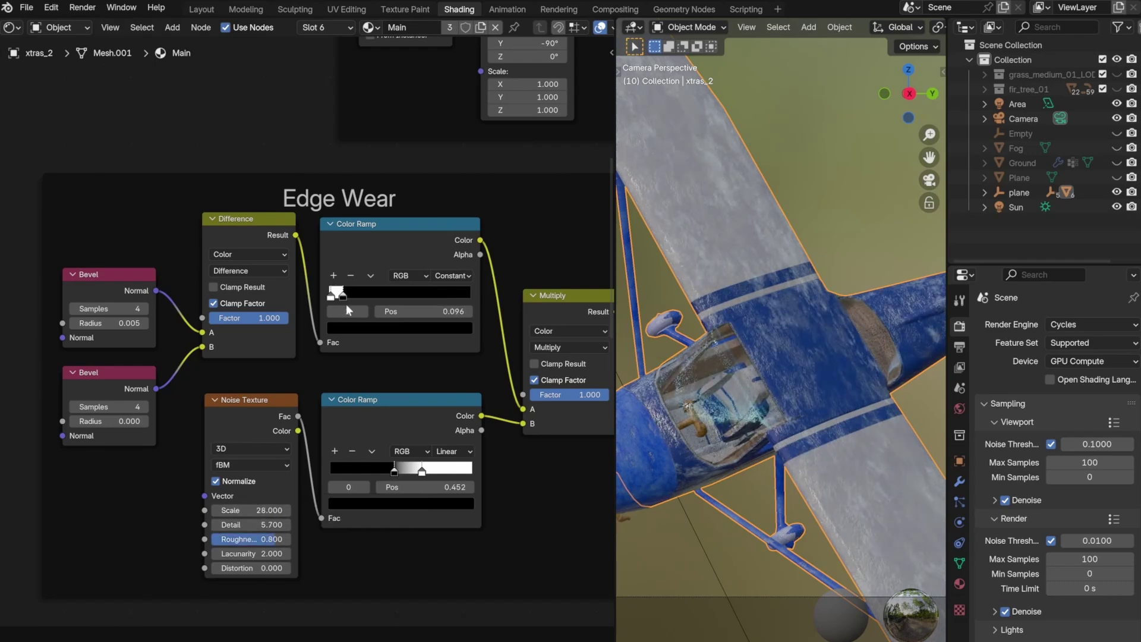
drag(346, 305, 333, 304)
scroll(301, 380, down, 1)
scroll(291, 405, up, 1)
mouse_move(433, 480)
mouse_down()
mouse_move(476, 481)
mouse_move(391, 483)
mouse_move(411, 485)
mouse_up()
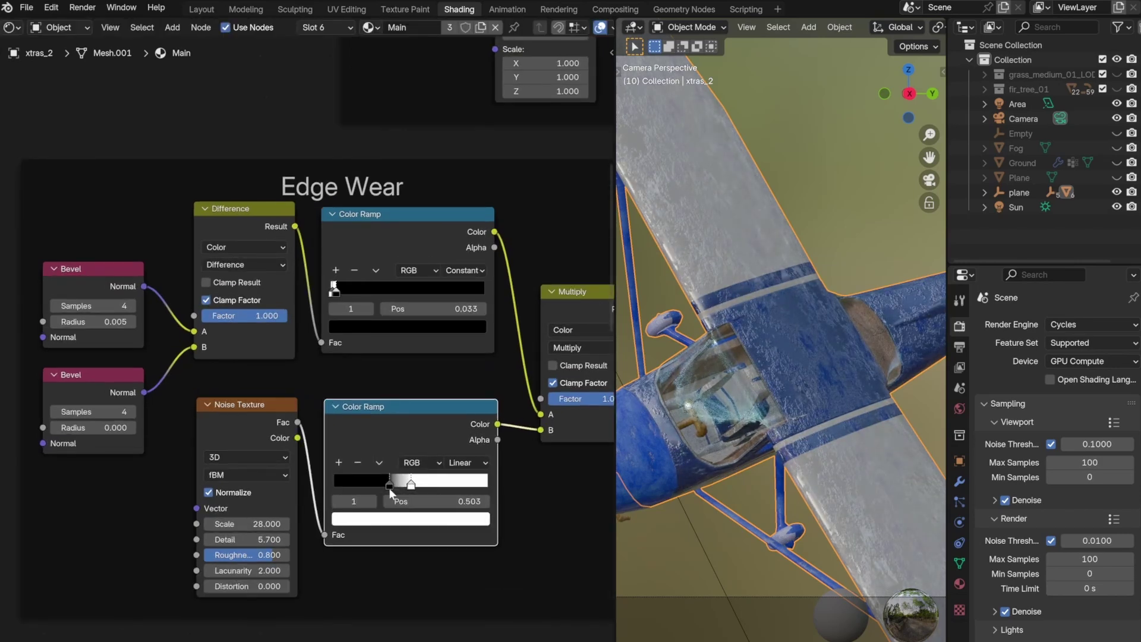
scroll(391, 492, up, 1)
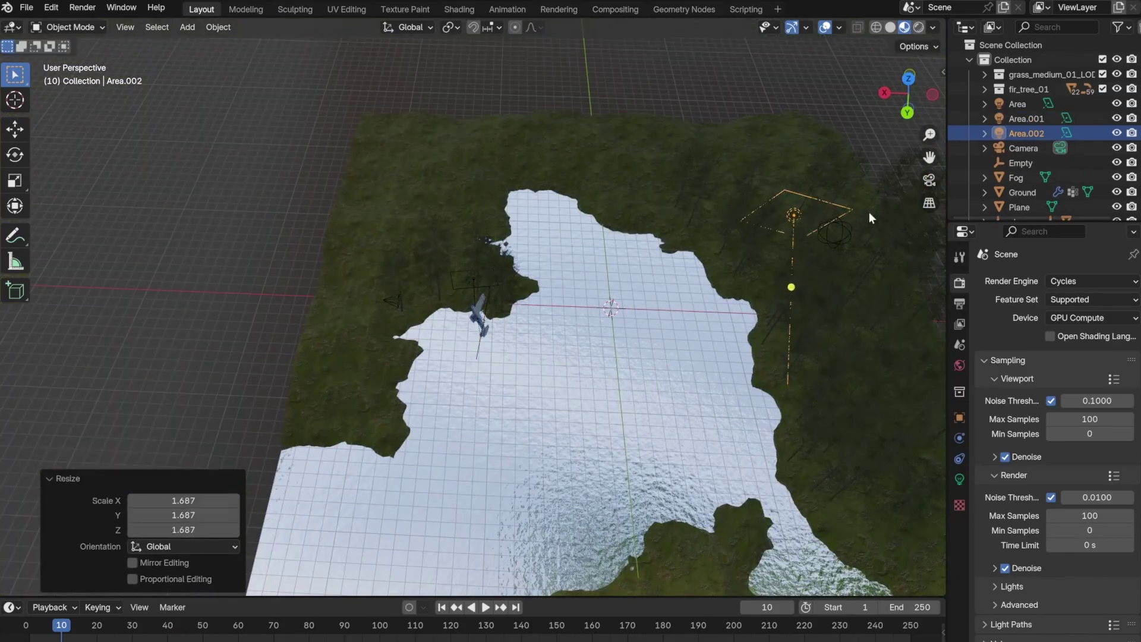
- Hide Area.002, move Area.001 near the plane, scale it to 0.583, and render the camera view
key(KP_0)
click(1117, 134)
middle_drag(494, 221, 647, 222)
drag(647, 301, 648, 303)
click(648, 304)
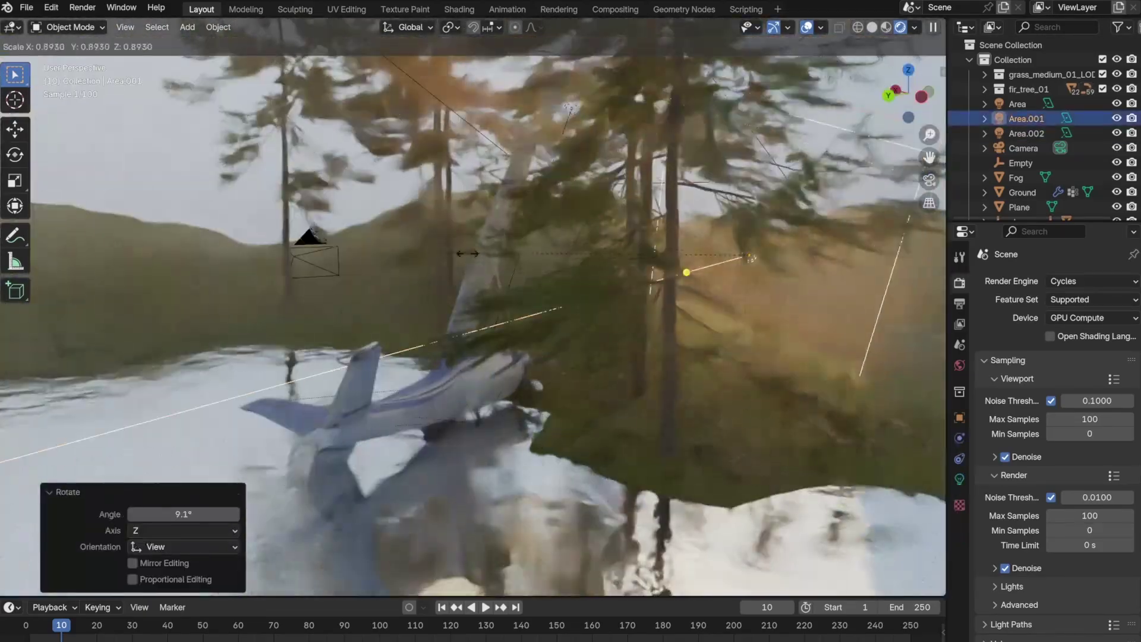
key(s)
click(492, 266)
middle_drag(492, 266, 370, 320)
key(KP_0)
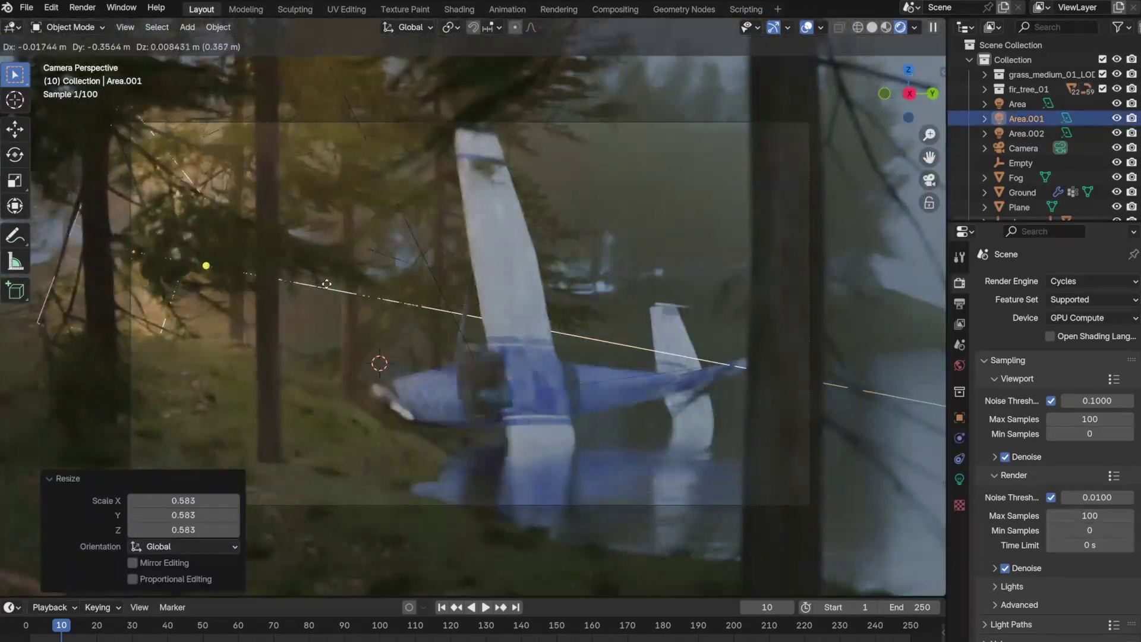
key(F12)
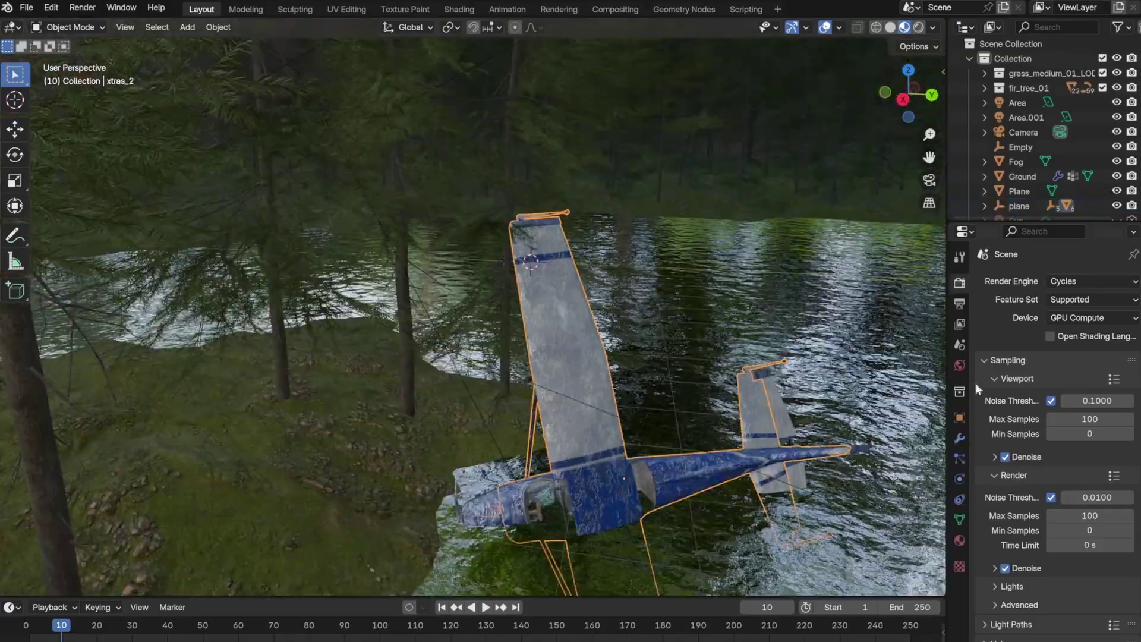
- Reposition the plane, tilt it around the Y axis, and bring up the object menu for setting its origin
key(g)
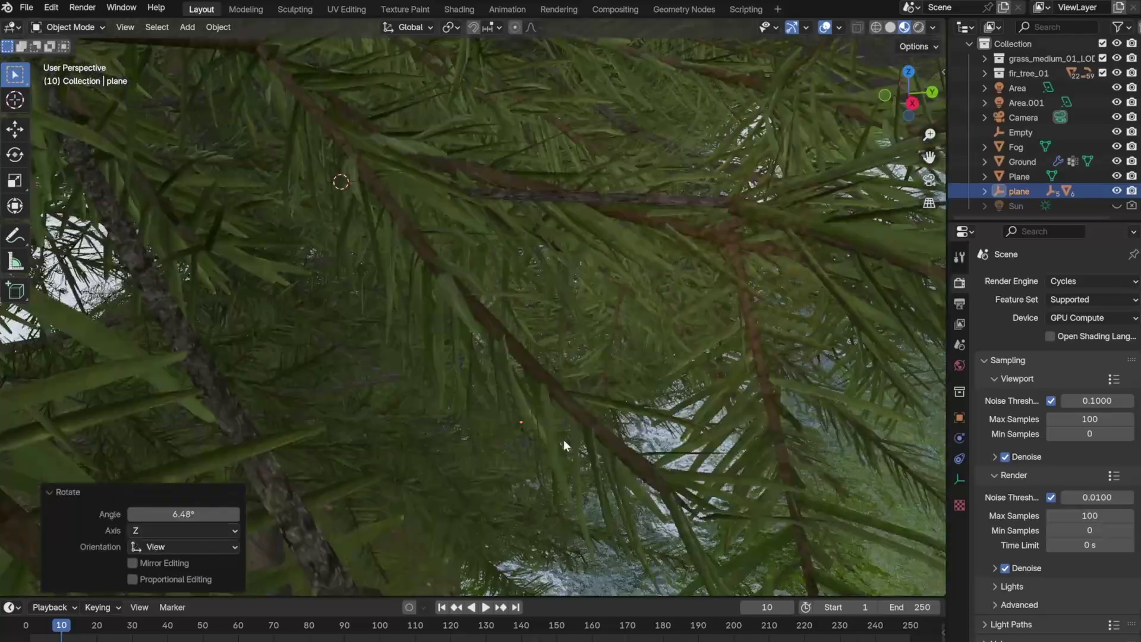
key(KP_0)
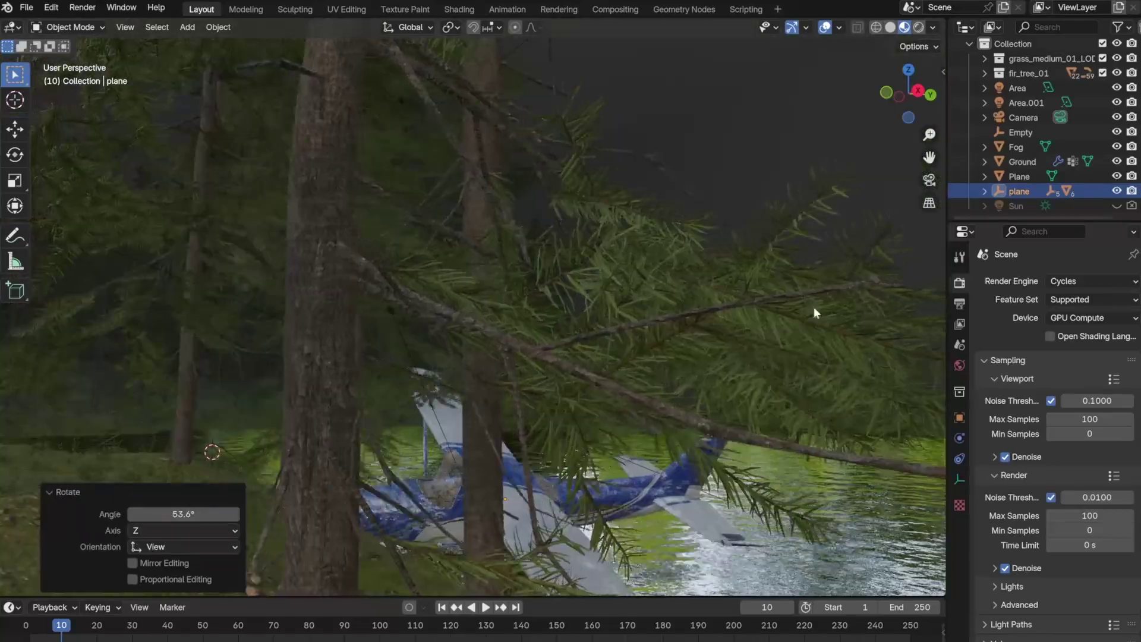
key(r)
key(y)
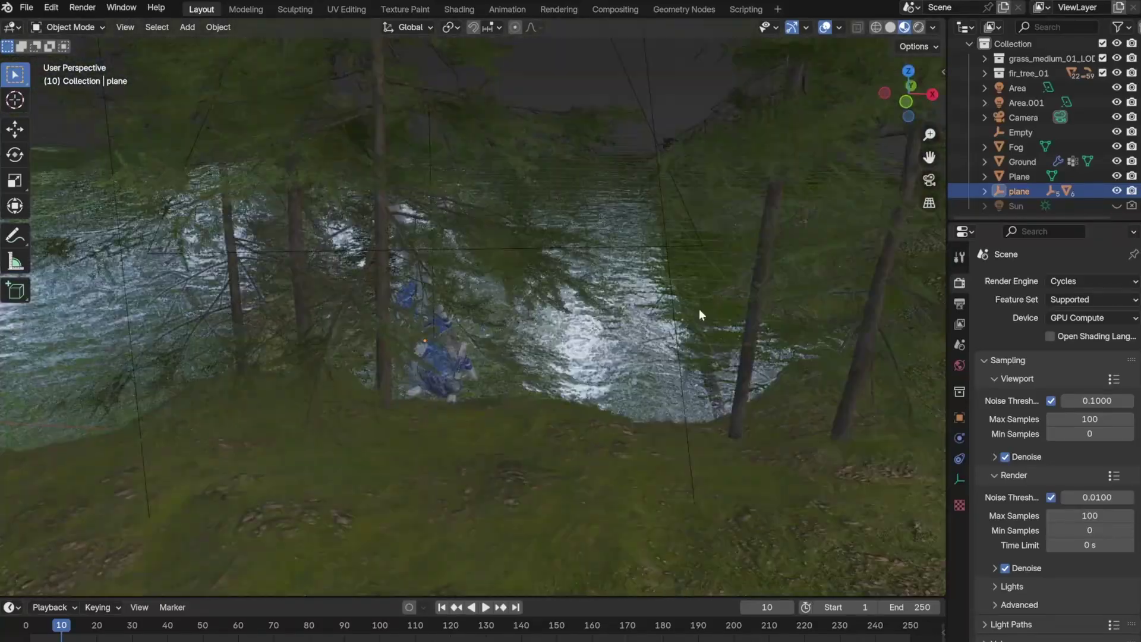
right_click(250, 446)
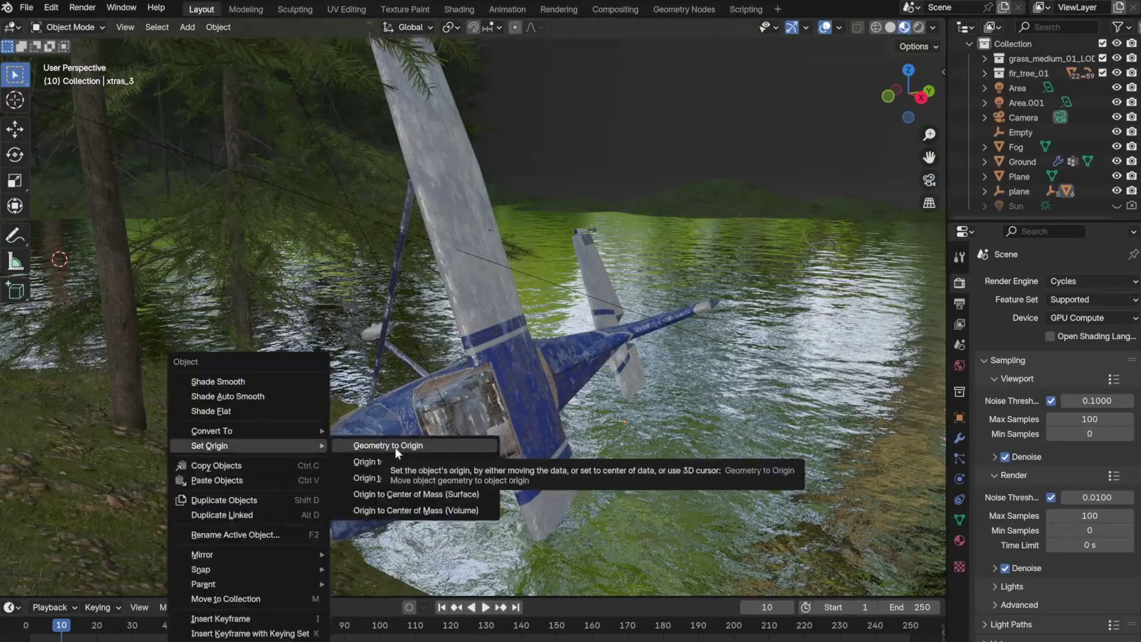
- Reset the plane's origin, bend the top of the upright wing, and expand the plane's parts in the Outliner
click(397, 455)
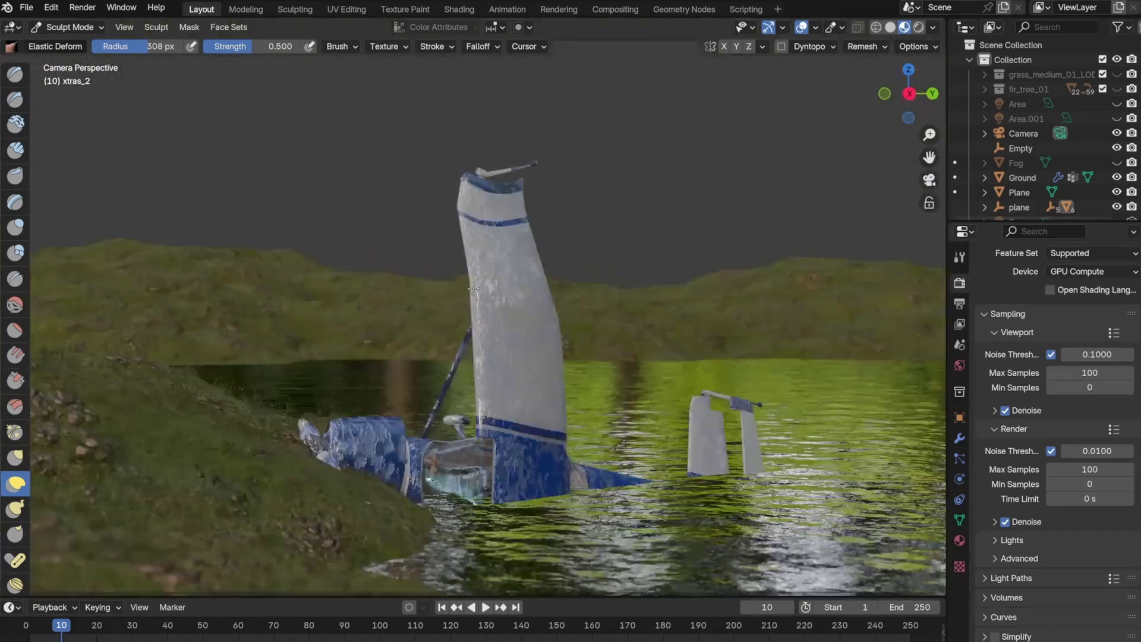
drag(511, 256, 521, 210)
scroll(1011, 172, down, 3)
click(987, 139)
scroll(1011, 155, down, 2)
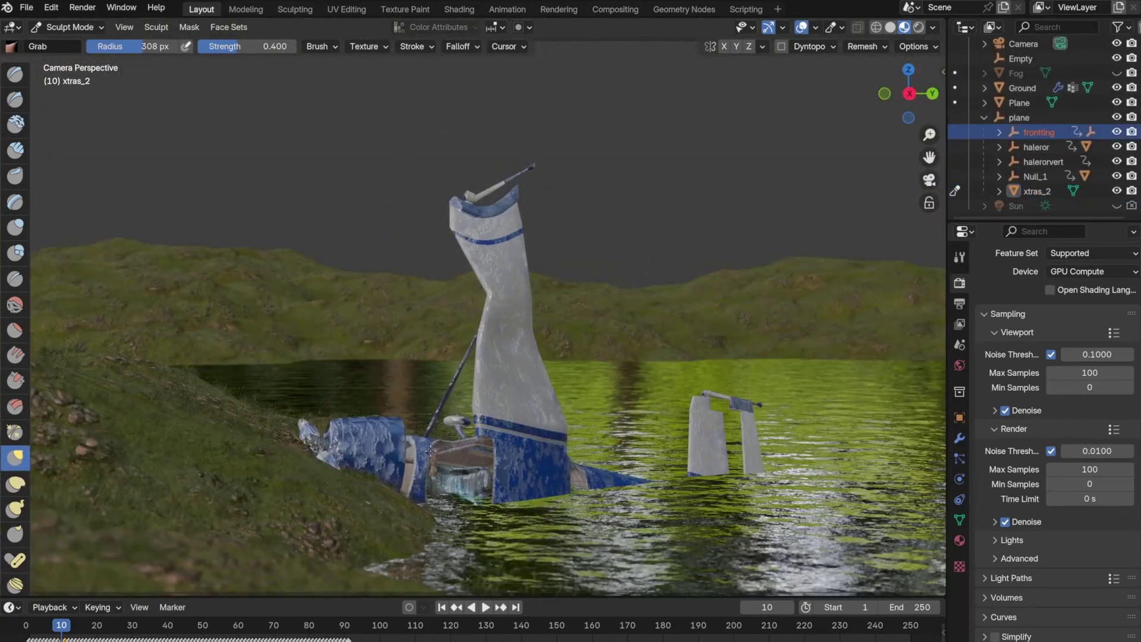